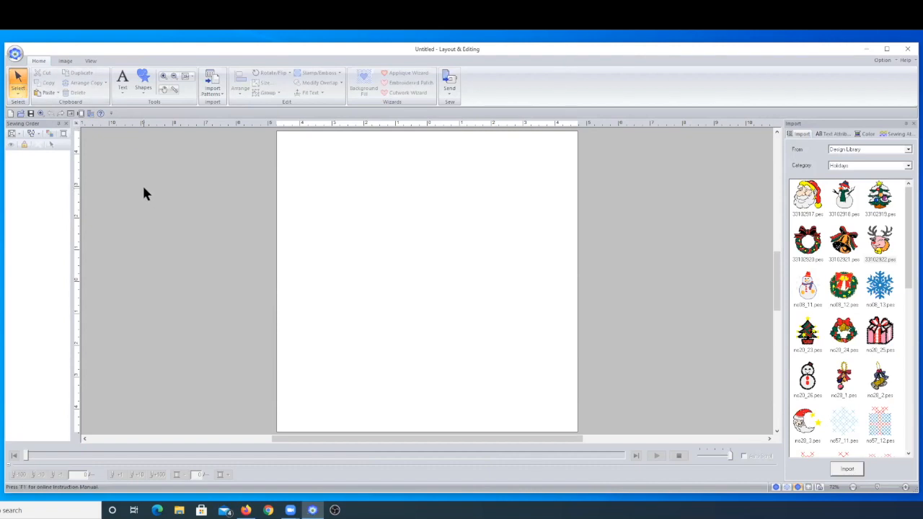
# Open the user thread chart settings in the options and create a new thread chart named NEW1.
pyautogui.click(16, 54)
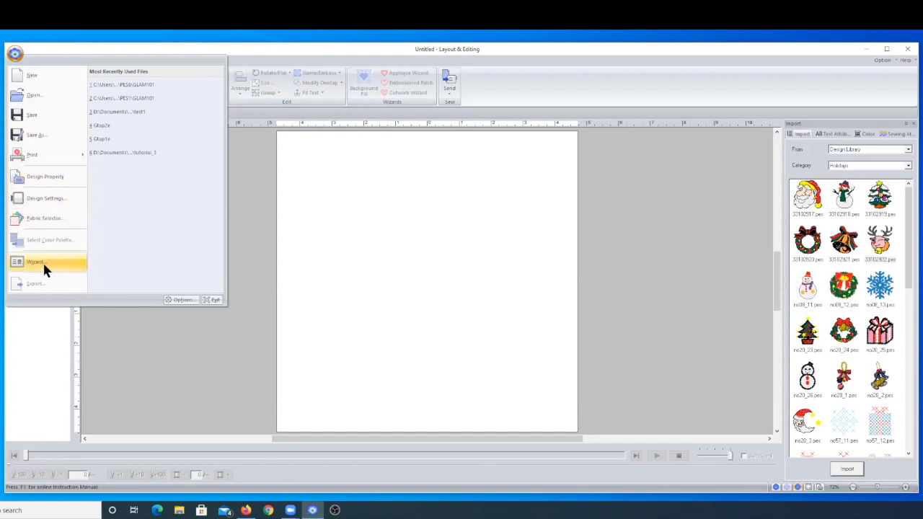
pyautogui.click(182, 300)
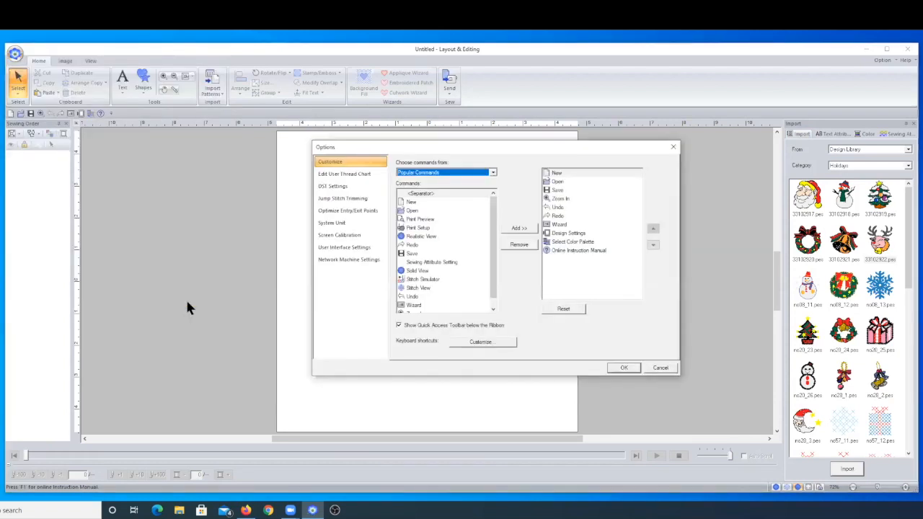
pyautogui.click(345, 175)
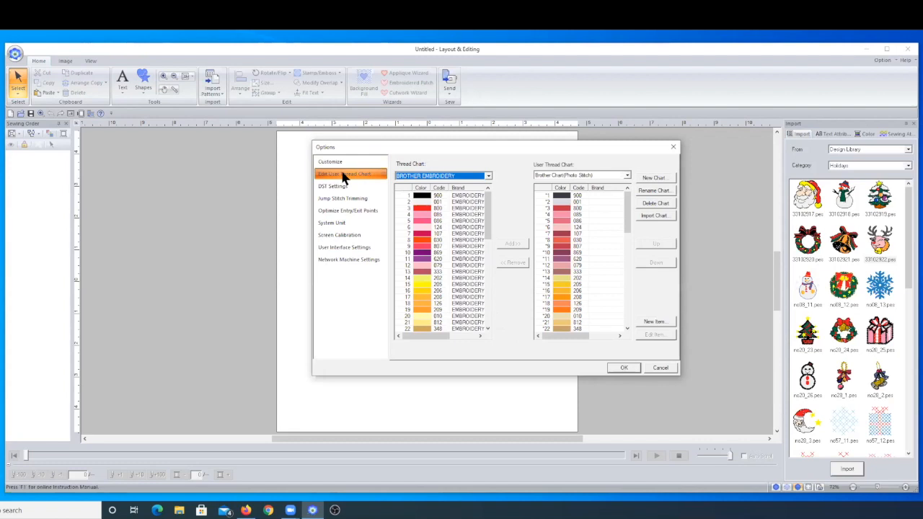
pyautogui.click(488, 176)
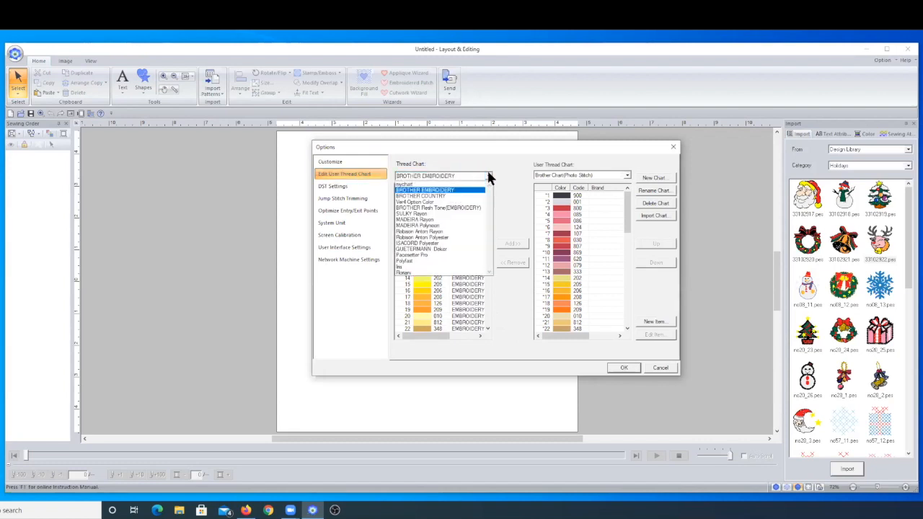
pyautogui.click(446, 184)
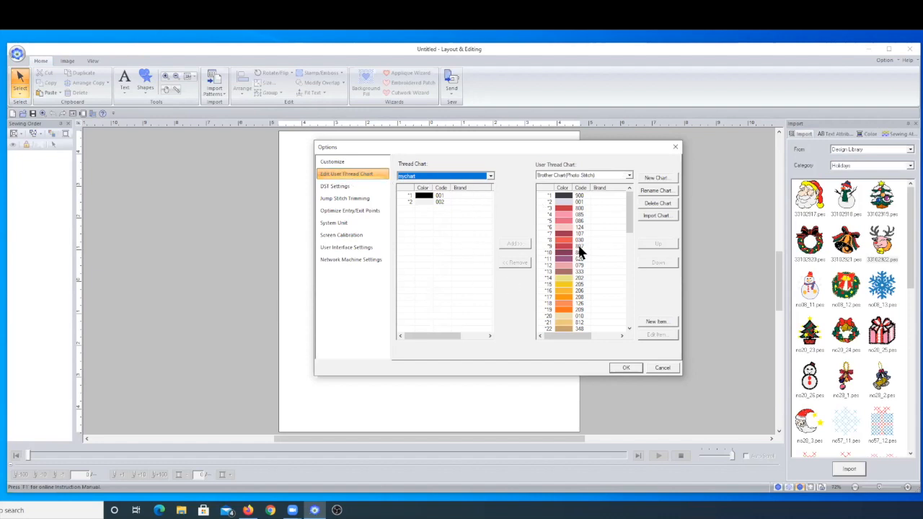
pyautogui.click(654, 180)
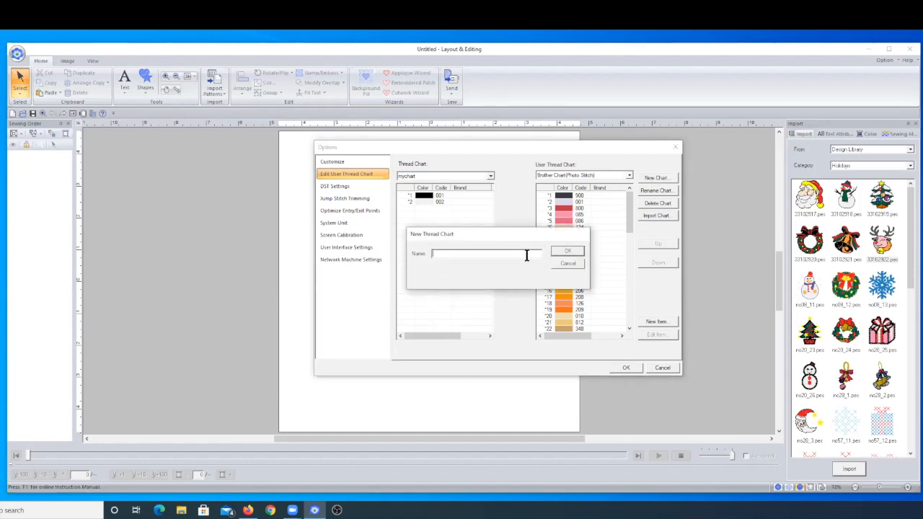
pyautogui.write('NEW1')
pyautogui.press('Return')
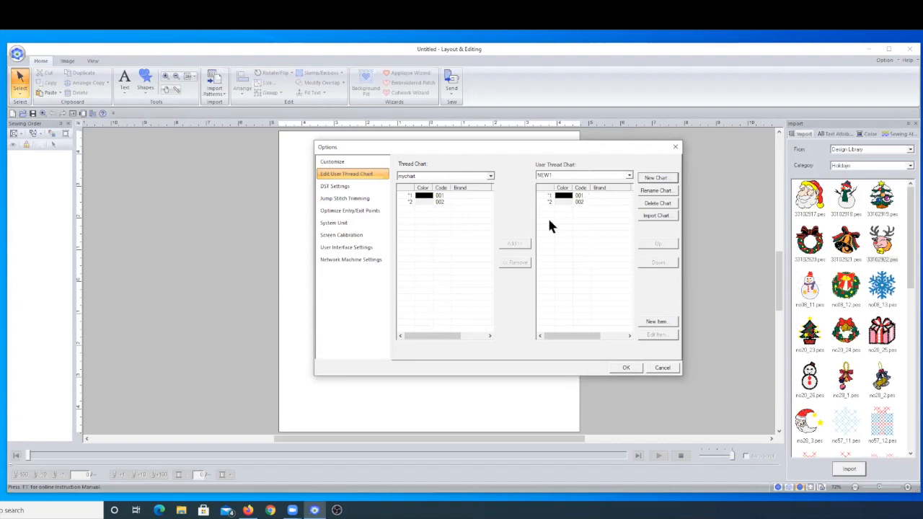
# Add thread colors 1004 and 1015 from the MADEIRA Rayon chart to the NEW1 user thread chart.
pyautogui.click(490, 176)
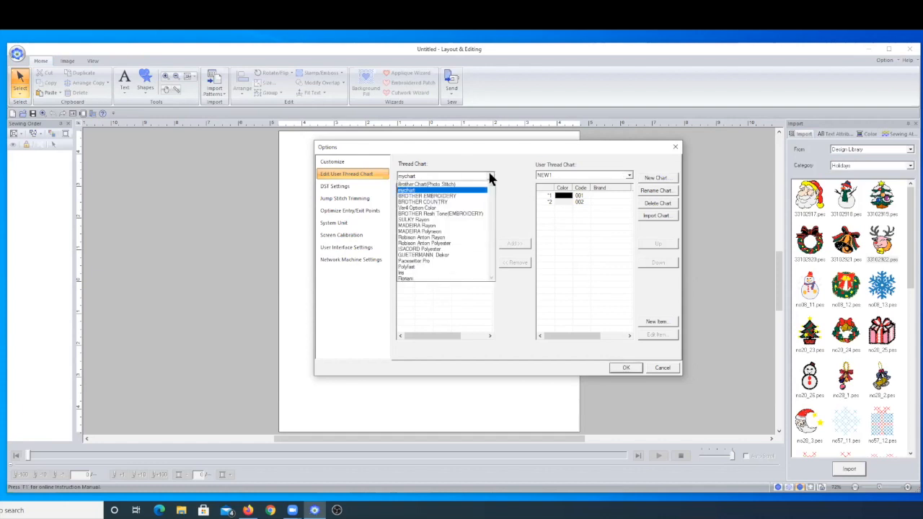
pyautogui.click(446, 226)
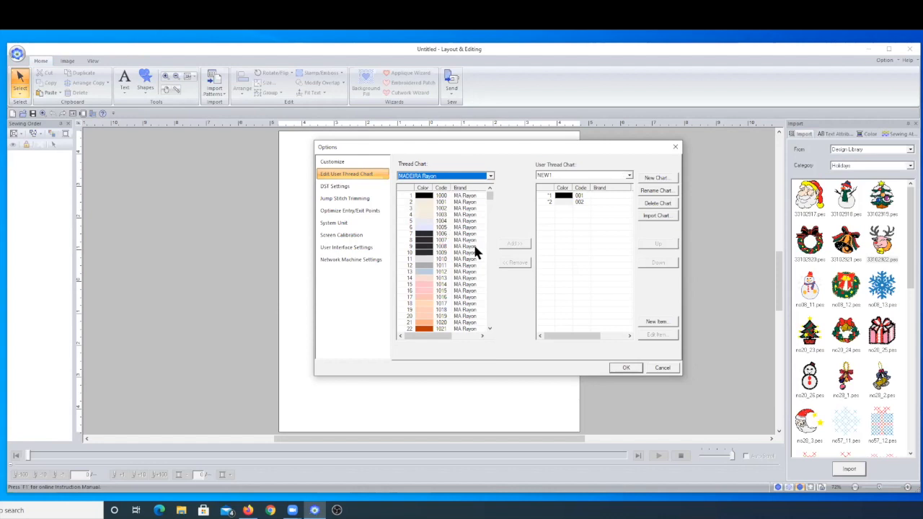
pyautogui.click(438, 221)
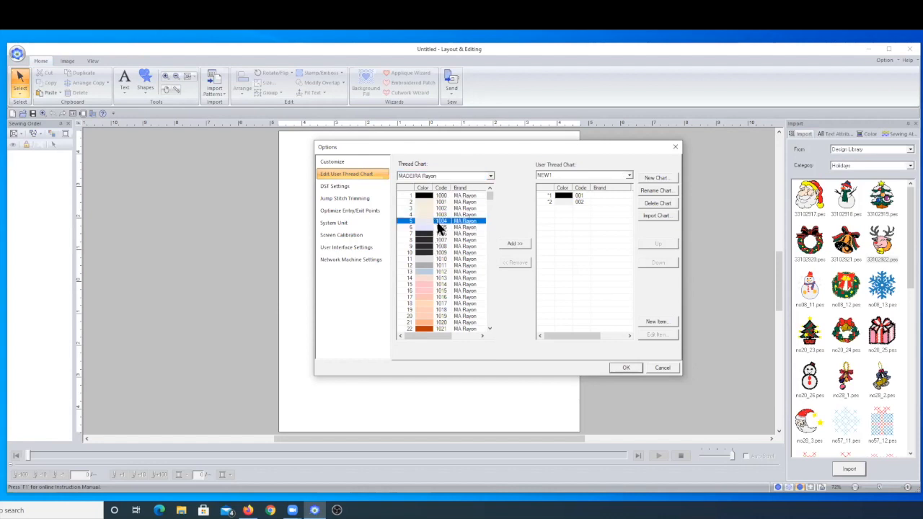
pyautogui.click(510, 244)
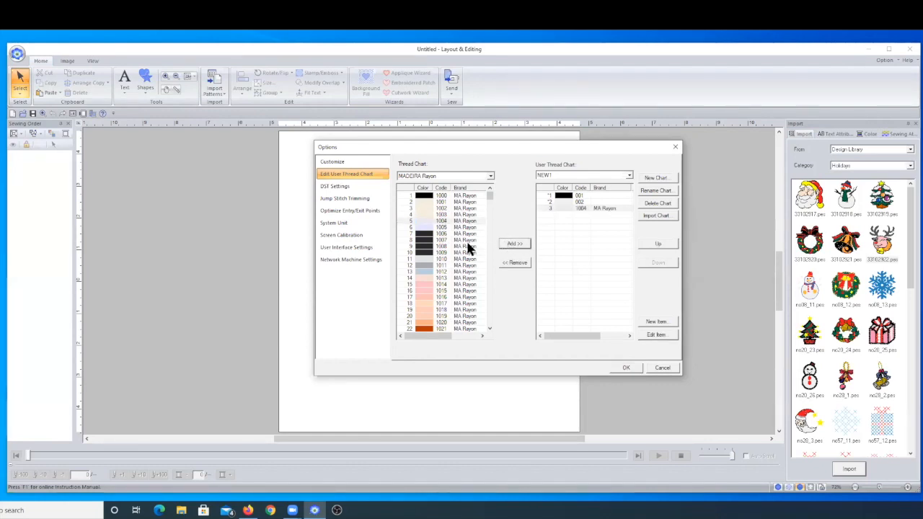
pyautogui.click(453, 292)
pyautogui.click(504, 246)
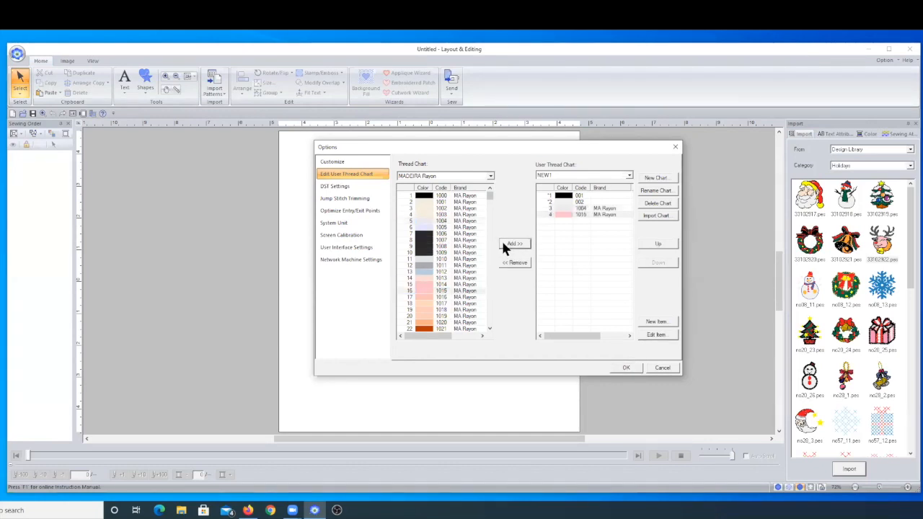
# Add thread colors 0004 and 0009 from the Floriani chart to the NEW1 user thread chart.
pyautogui.click(460, 178)
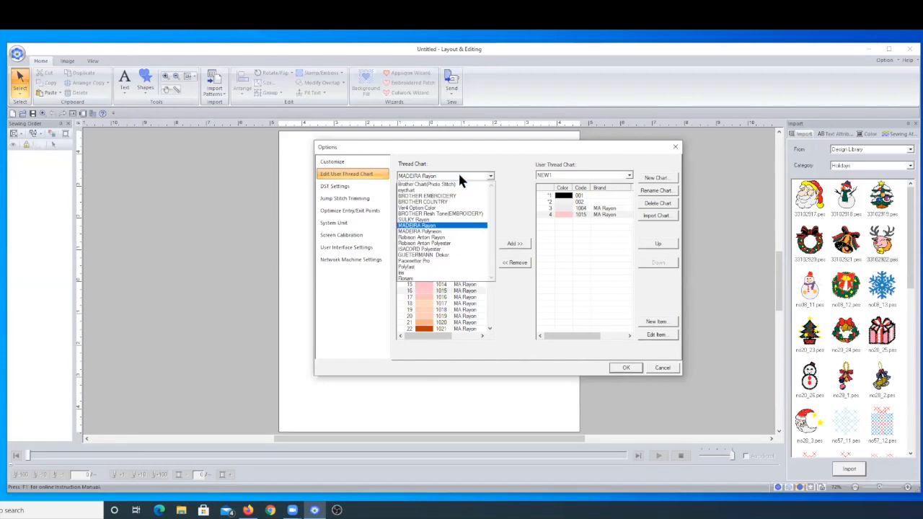
pyautogui.click(422, 278)
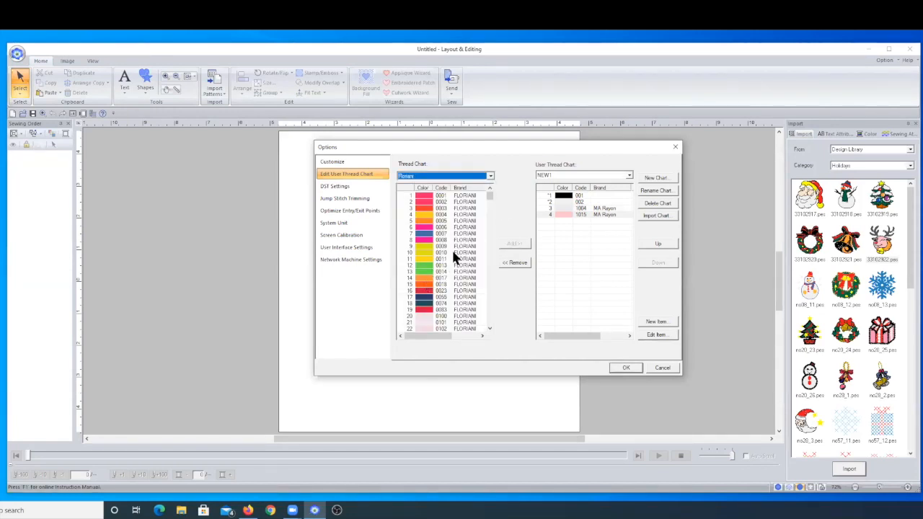
pyautogui.click(442, 215)
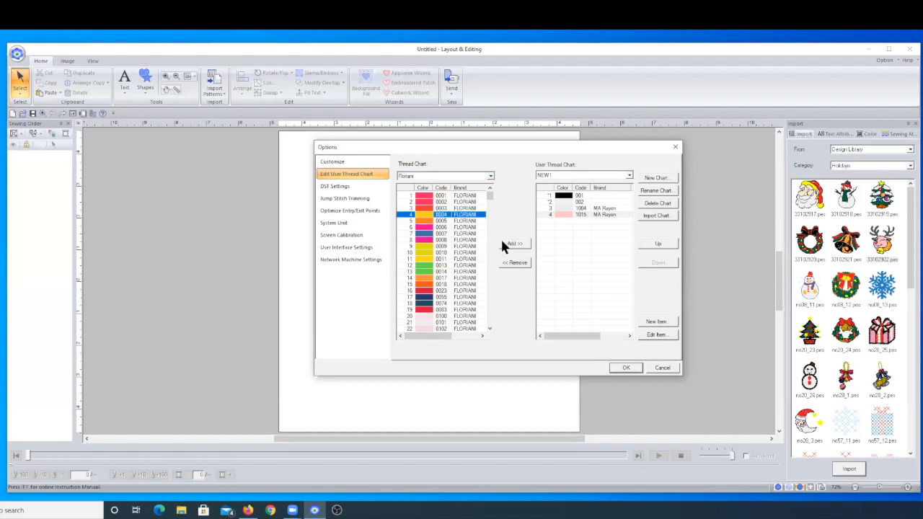
pyautogui.click(502, 242)
pyautogui.click(466, 247)
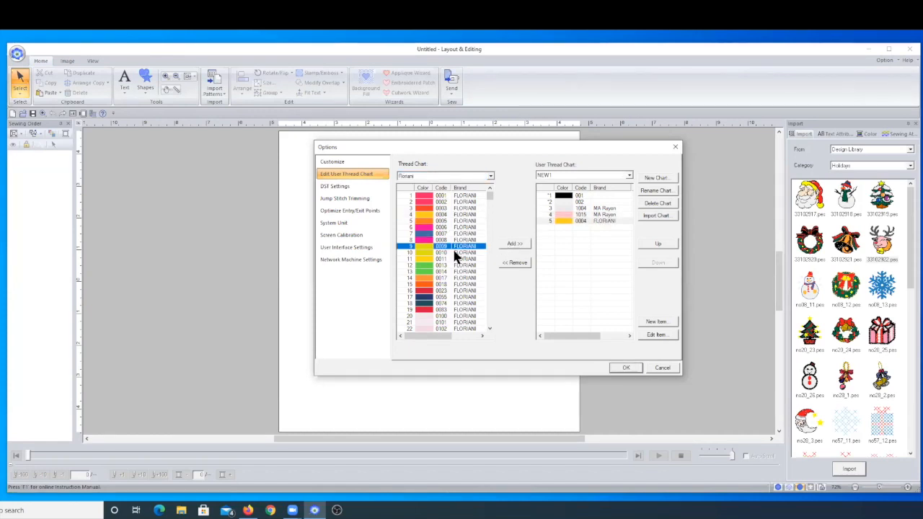
pyautogui.click(509, 245)
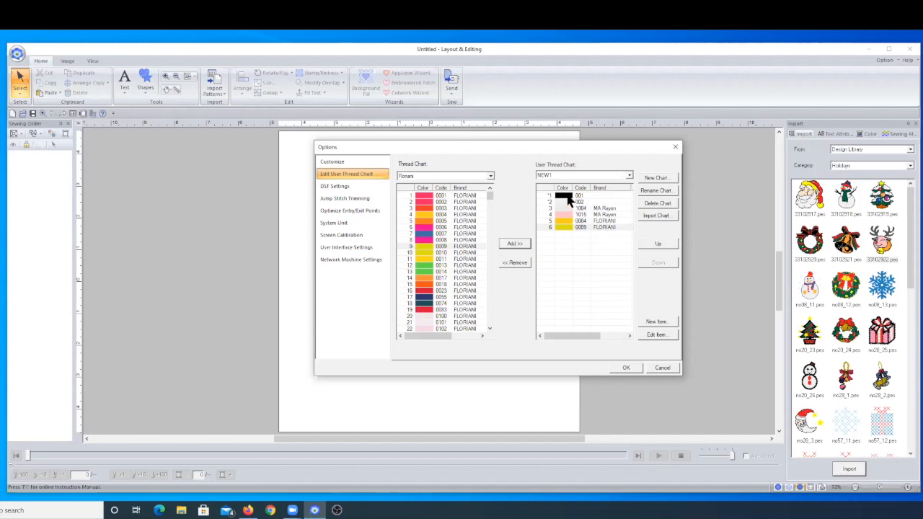
# Remove the MA Rayon color 1015 from the NEW1 chart and save the thread chart changes.
pyautogui.click(569, 196)
pyautogui.click(570, 214)
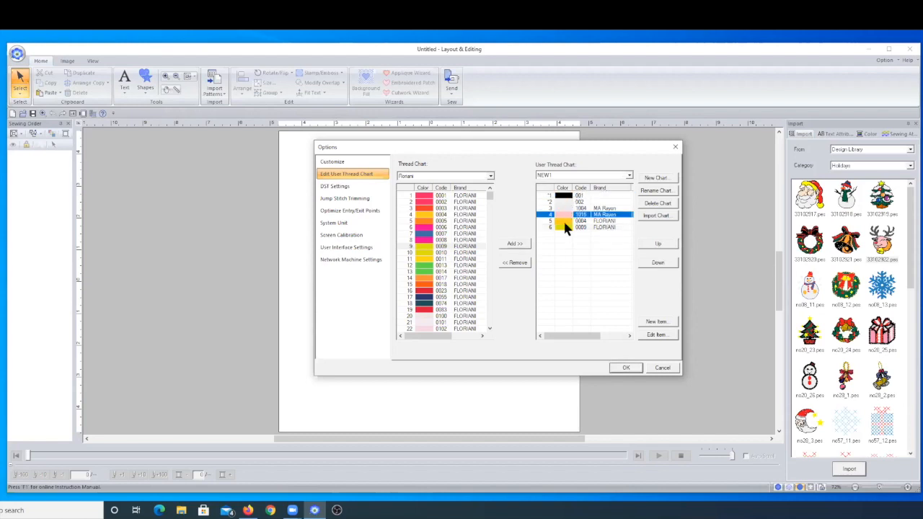
pyautogui.click(511, 262)
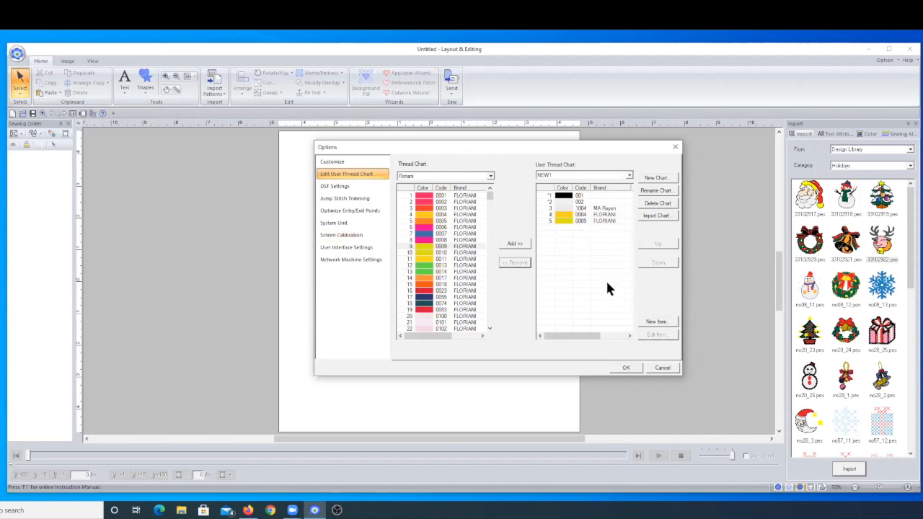
pyautogui.click(617, 369)
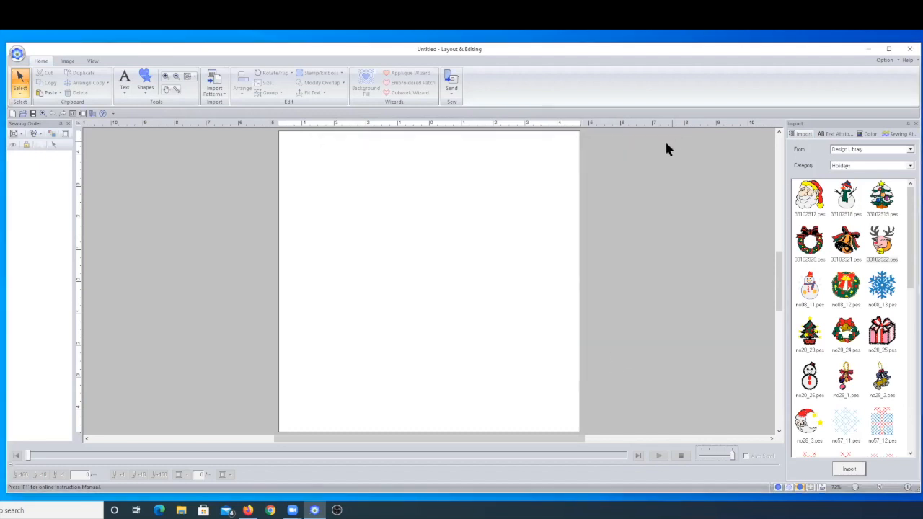
# Place the wreath design 33102920.pes on the page and set its color thread chart to NEW1.
pyautogui.moveTo(809, 240); pyautogui.dragTo(431, 234)
pyautogui.click(867, 133)
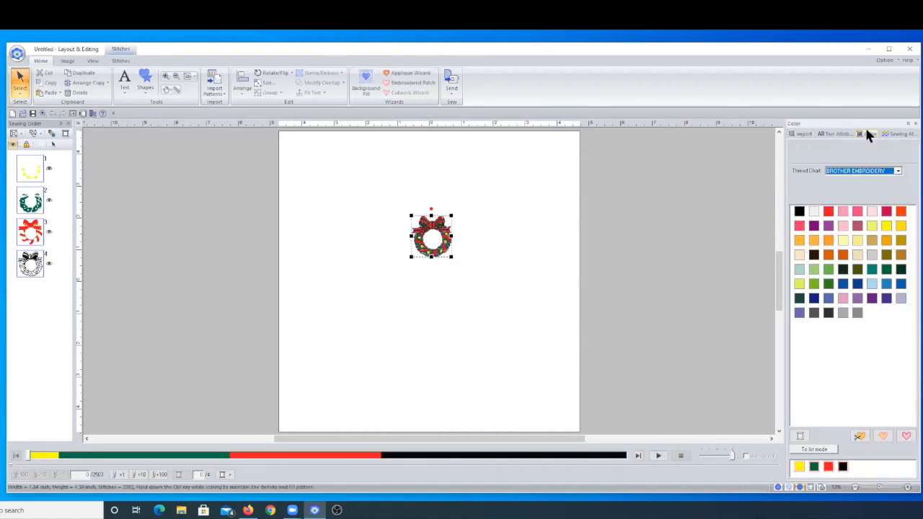
pyautogui.click(861, 170)
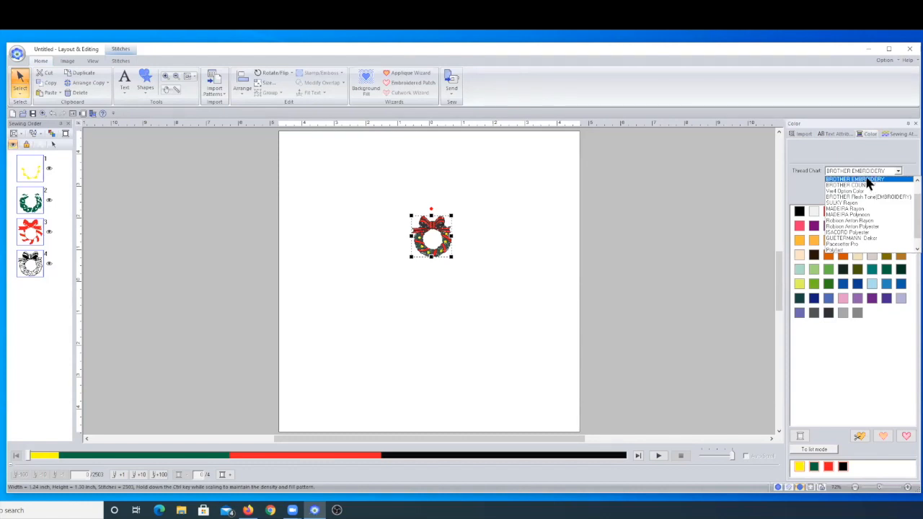
pyautogui.moveTo(919, 208); pyautogui.dragTo(916, 180)
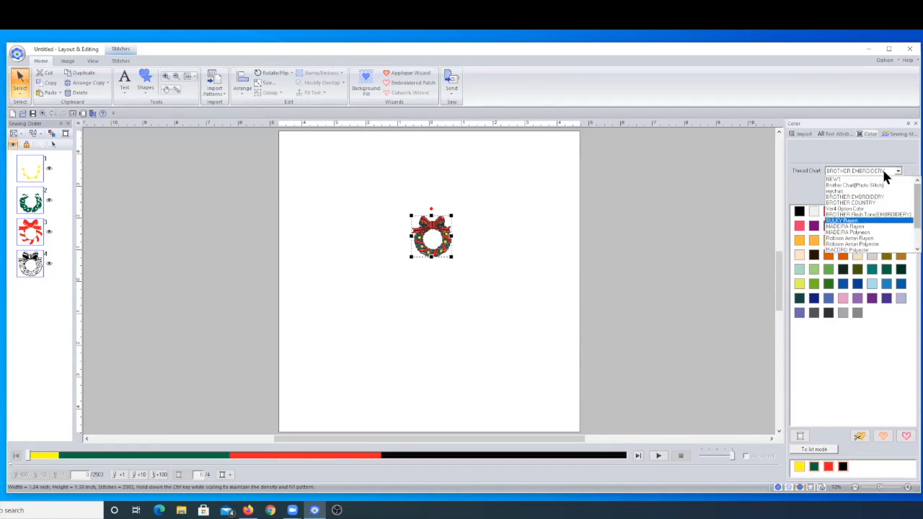
pyautogui.click(837, 180)
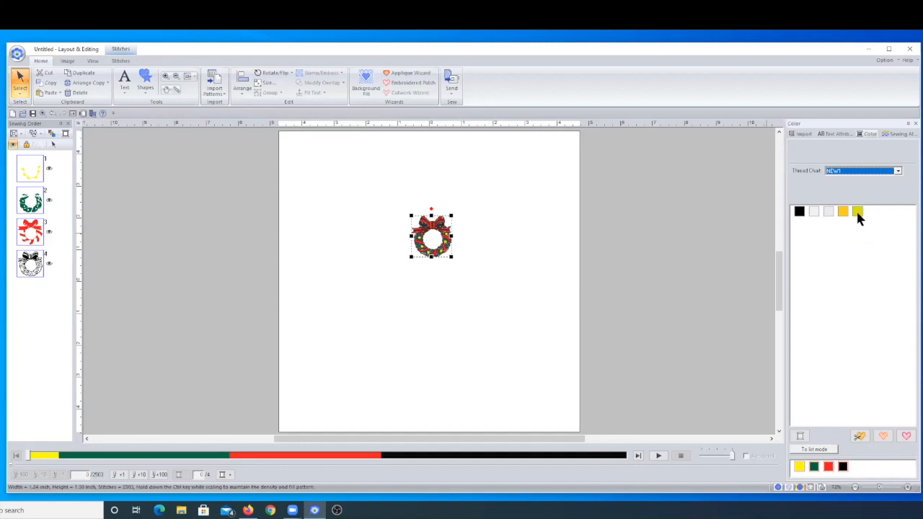
pyautogui.click(17, 54)
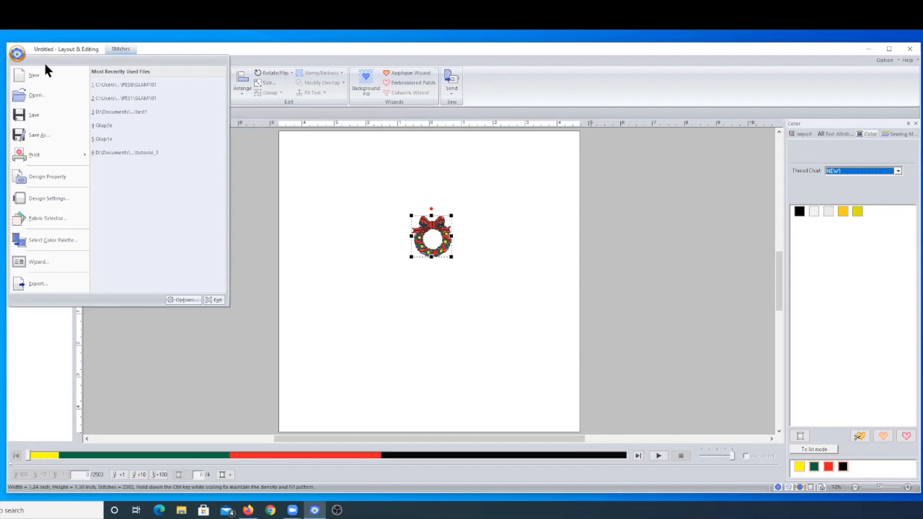
pyautogui.click(442, 187)
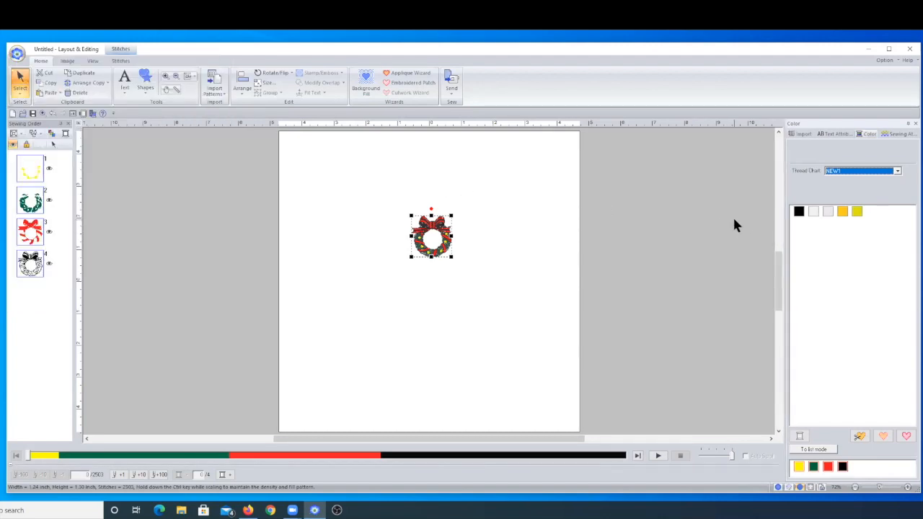
# Switch the color palette to the Floriani thread chart and look through its colors.
pyautogui.click(870, 172)
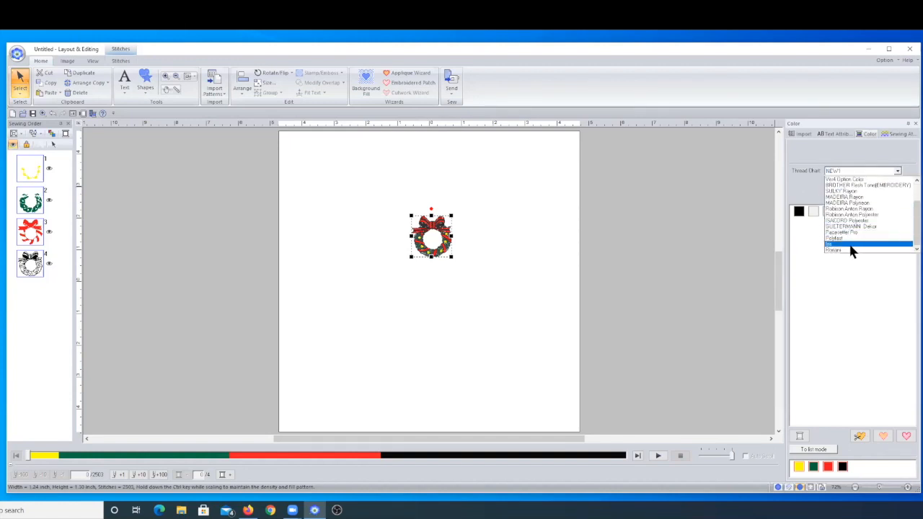
pyautogui.click(846, 250)
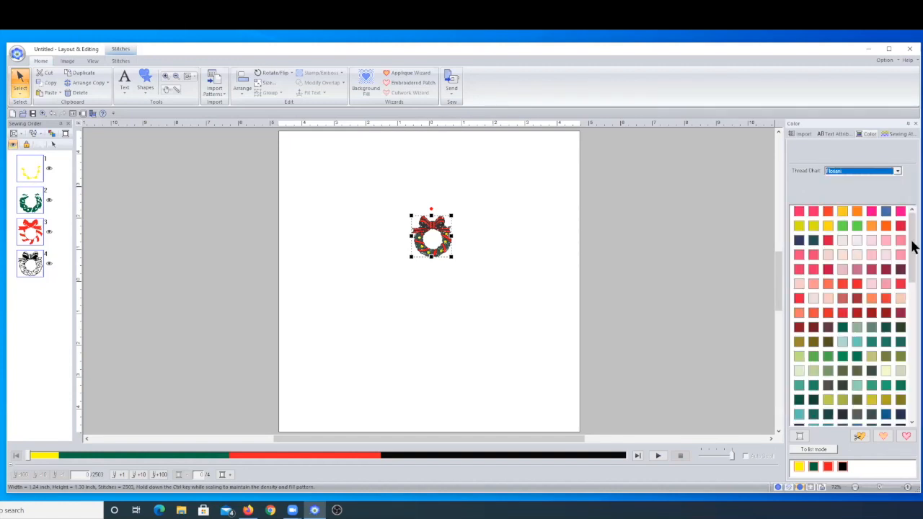
pyautogui.moveTo(913, 256); pyautogui.dragTo(919, 323)
pyautogui.scroll(10, 919, 323)
# Reopen the user thread chart settings and add ISACORD Polyester colors 0131 and 0112 to the NEW1 chart.
pyautogui.click(16, 54)
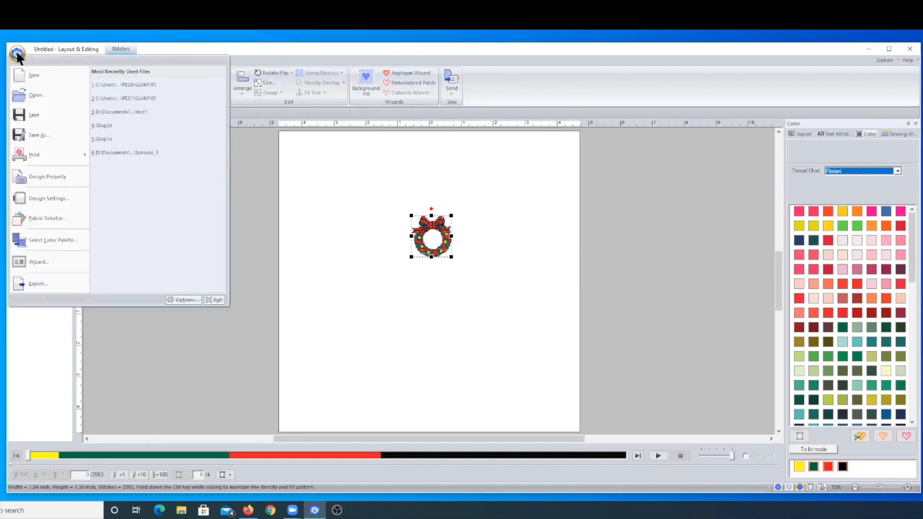
pyautogui.click(183, 298)
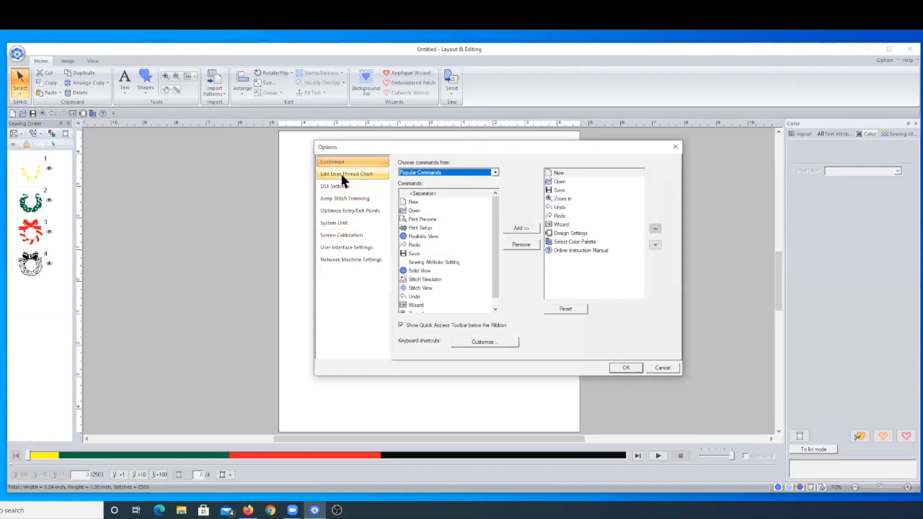
pyautogui.click(344, 177)
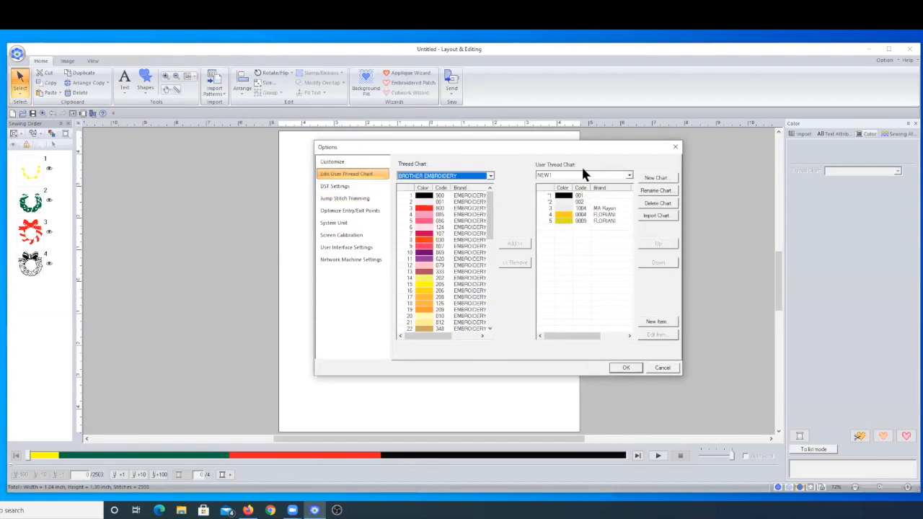
pyautogui.click(441, 177)
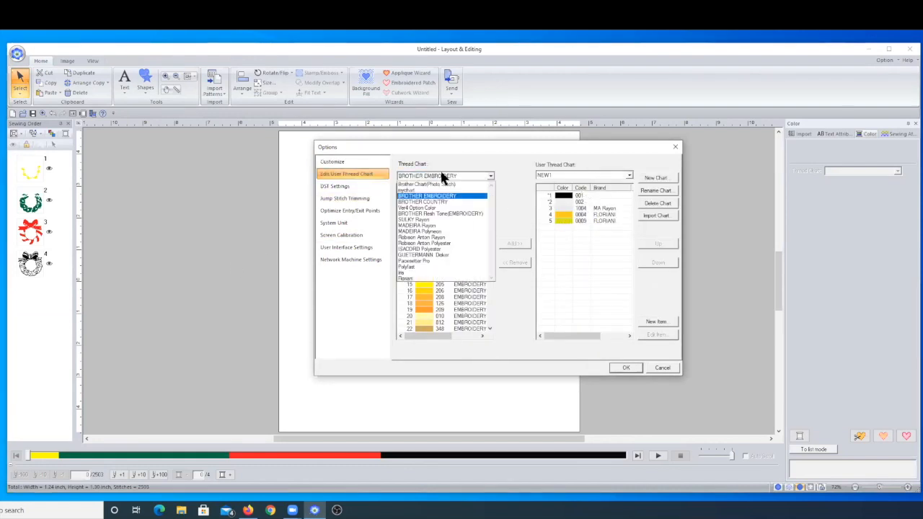
pyautogui.click(425, 249)
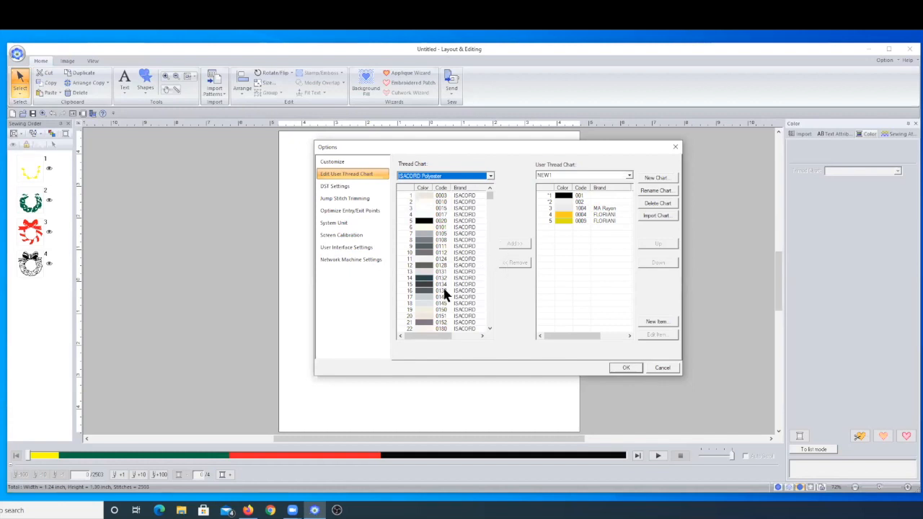
pyautogui.click(447, 271)
pyautogui.click(507, 245)
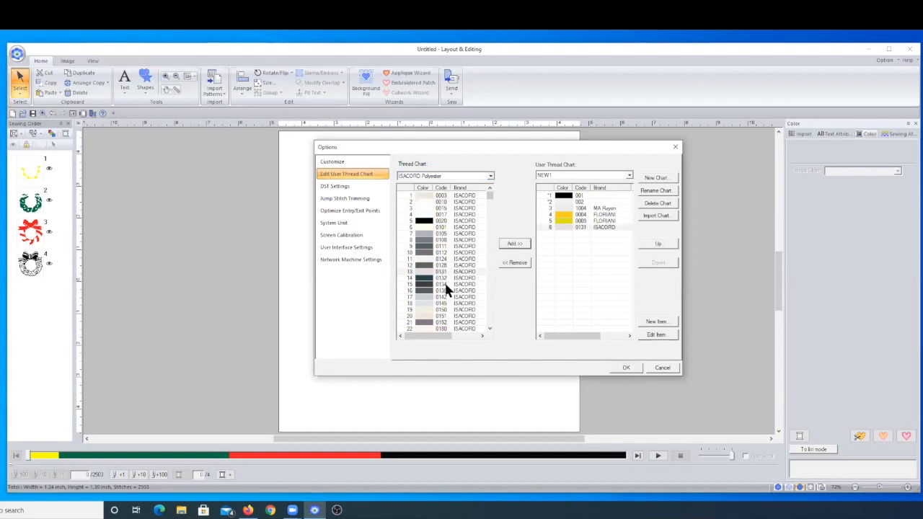
pyautogui.click(447, 252)
pyautogui.click(509, 245)
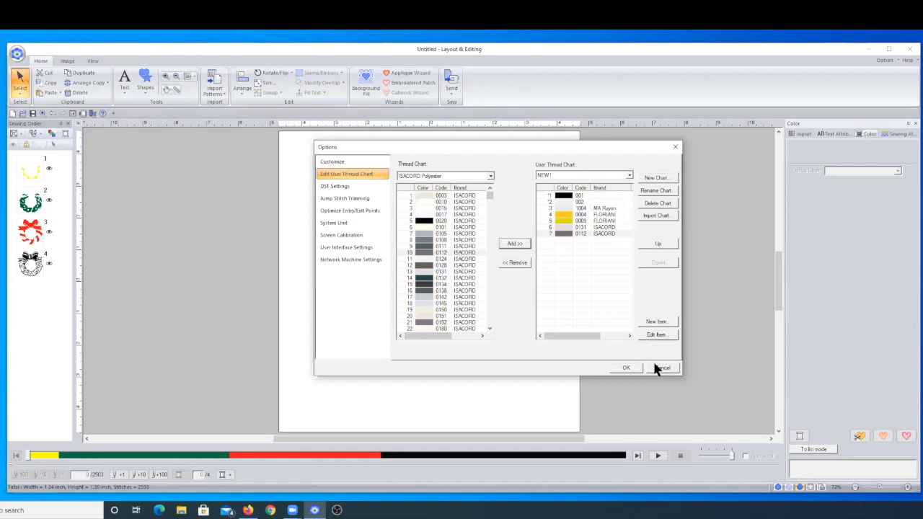
# Review the option pages for DST settings, jump stitch trimming, entry/exit point optimization, system unit and screen calibration.
pyautogui.click(335, 185)
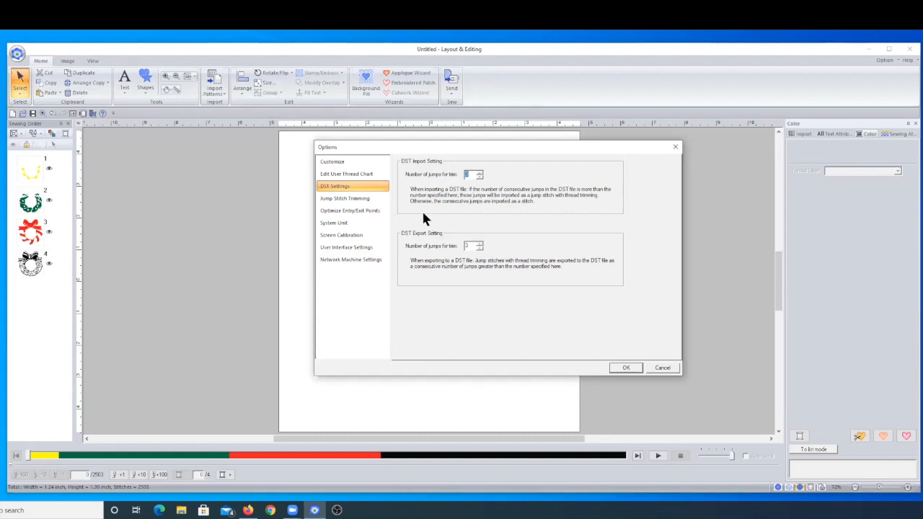
pyautogui.click(355, 198)
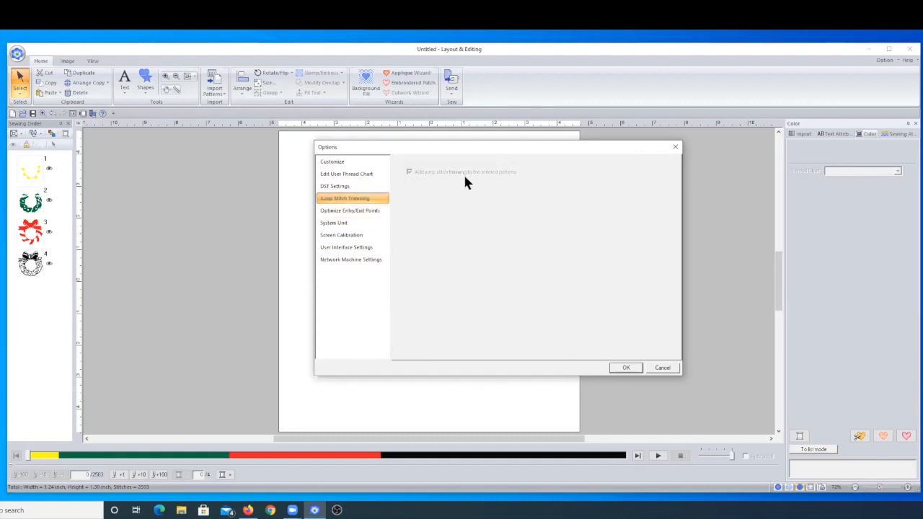
pyautogui.click(353, 213)
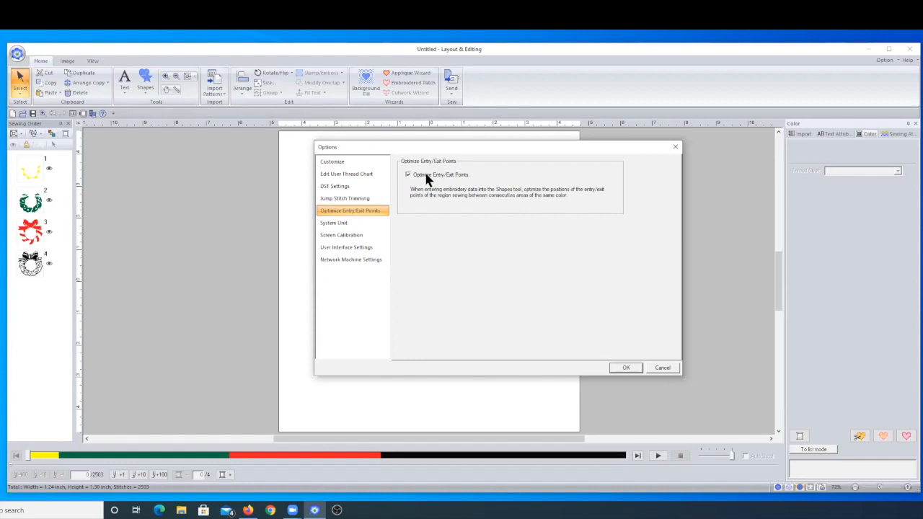
pyautogui.click(345, 226)
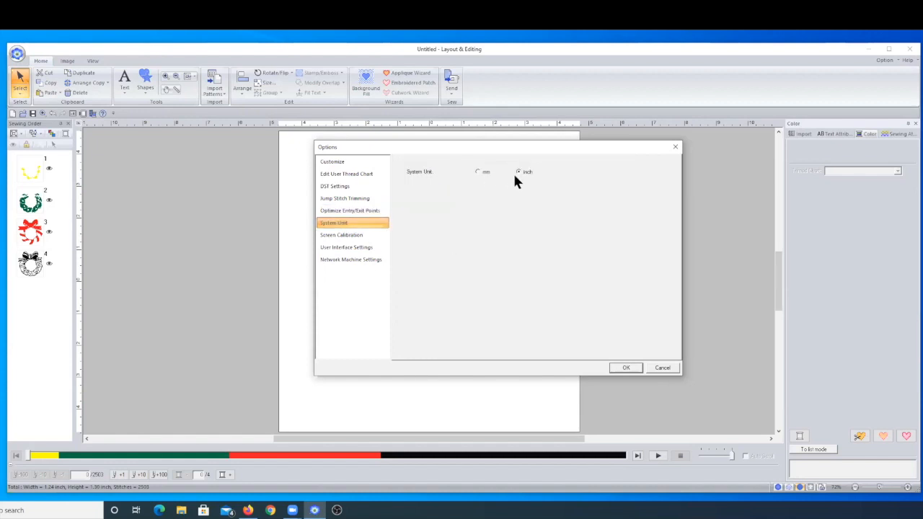
pyautogui.click(358, 237)
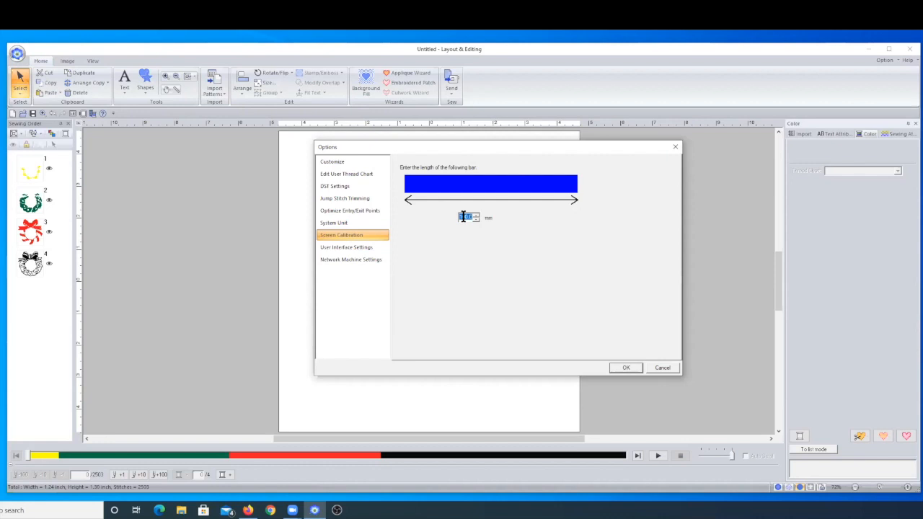
# Set the application color to Aqua in the user interface settings.
pyautogui.click(355, 250)
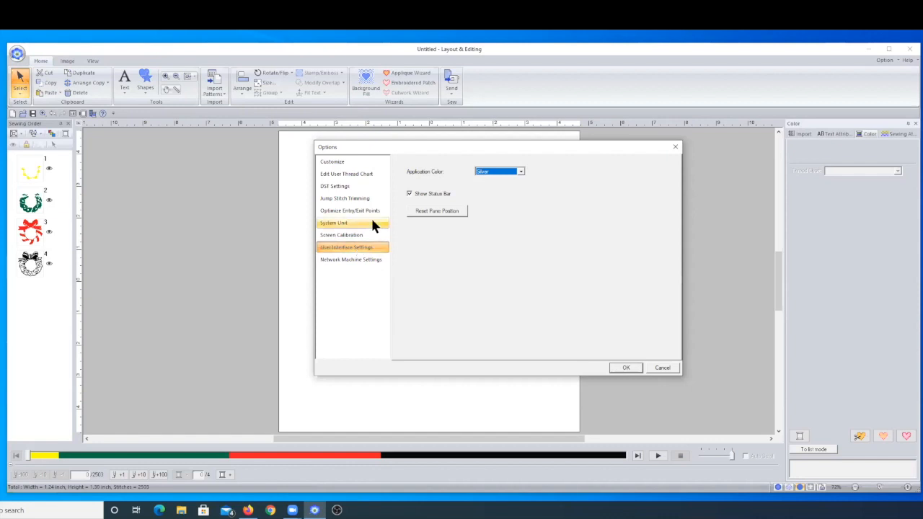
pyautogui.click(522, 171)
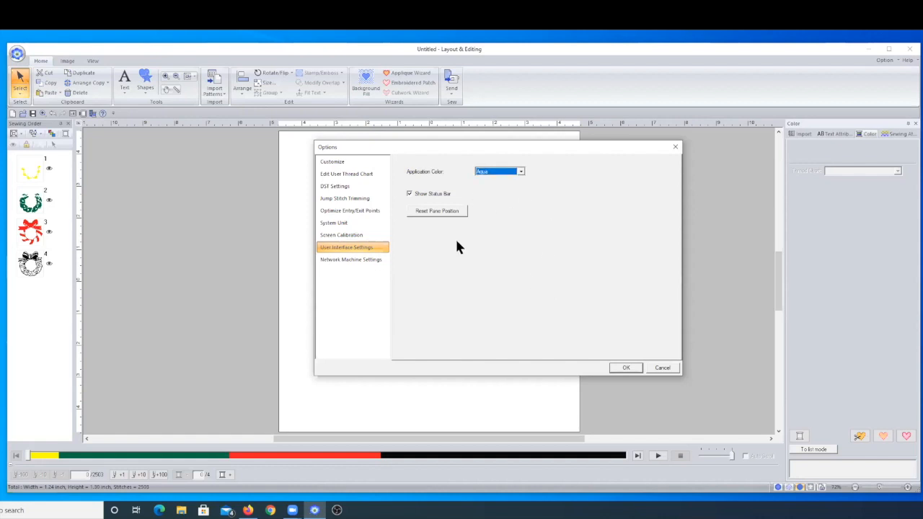
# Add the QBDsolaris sewing machine in the network machine settings and apply the options.
pyautogui.click(358, 261)
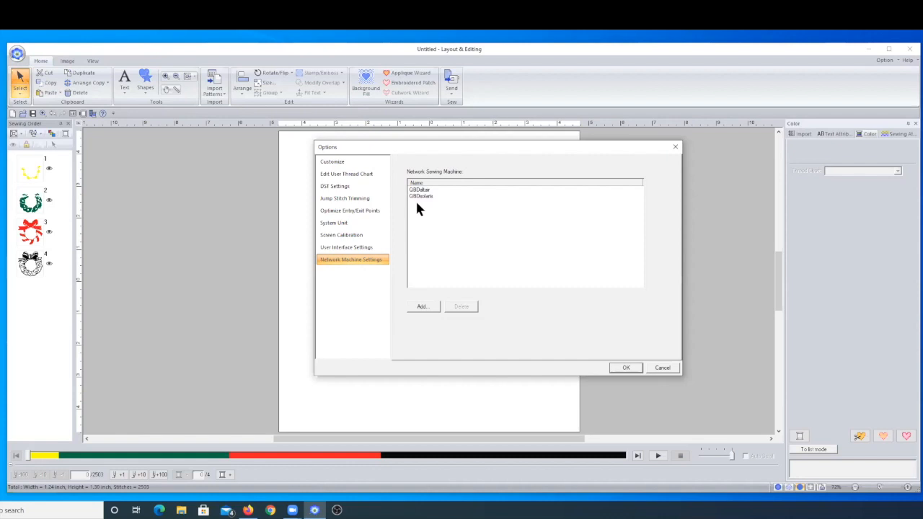
pyautogui.click(422, 309)
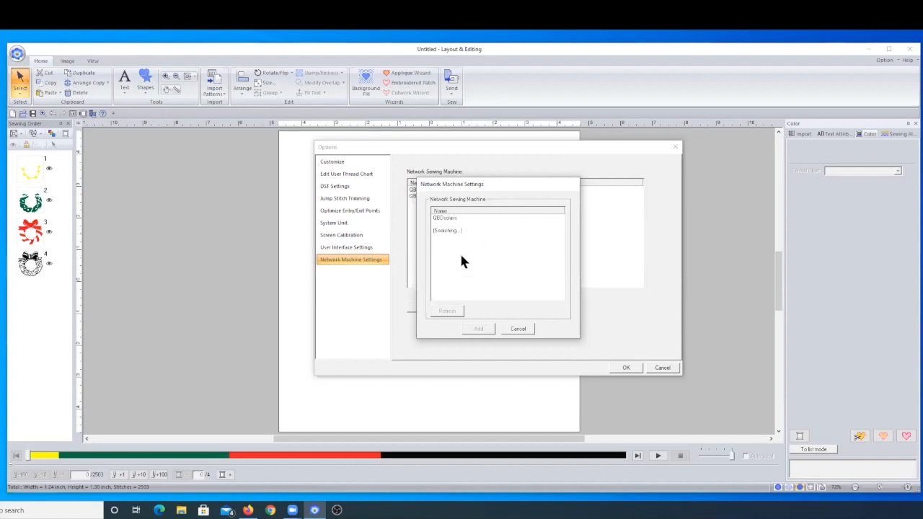
pyautogui.click(445, 216)
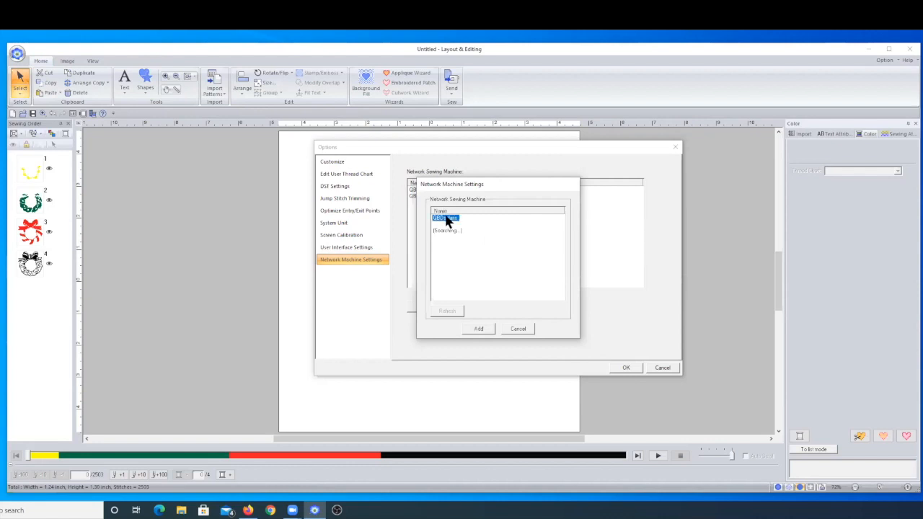
pyautogui.click(482, 328)
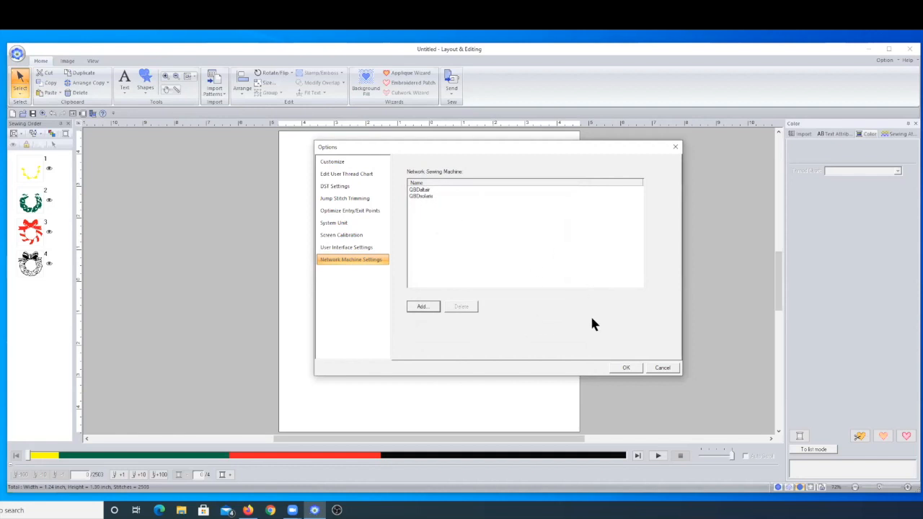
pyautogui.click(625, 369)
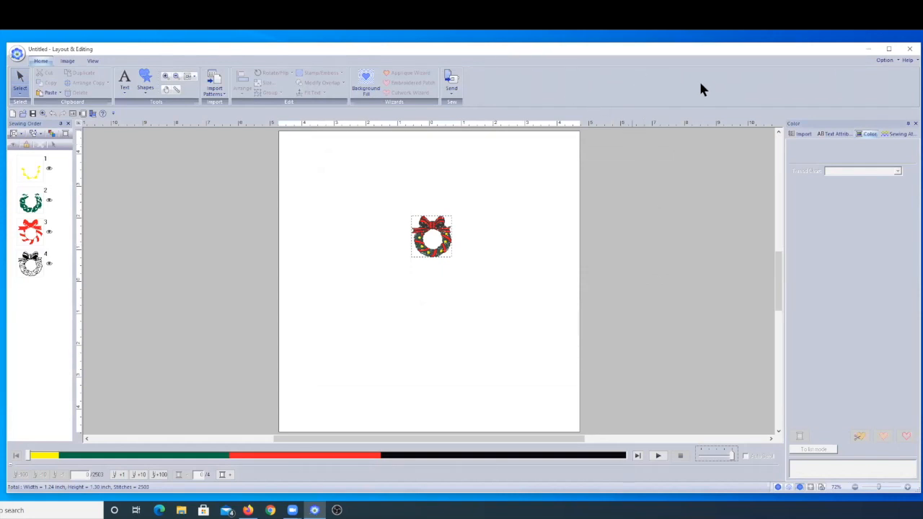
# Reopen the user interface options, set the application color to Silver, and reset the pane positions.
pyautogui.click(17, 55)
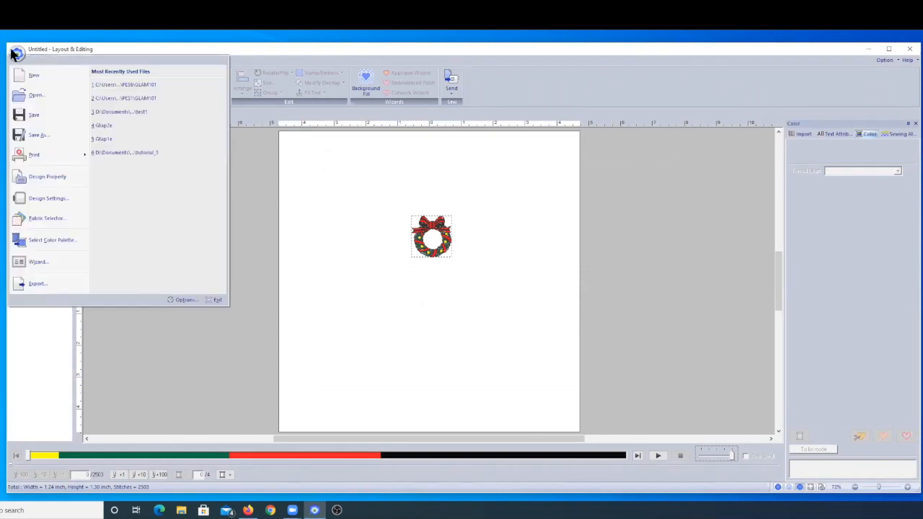
pyautogui.click(185, 300)
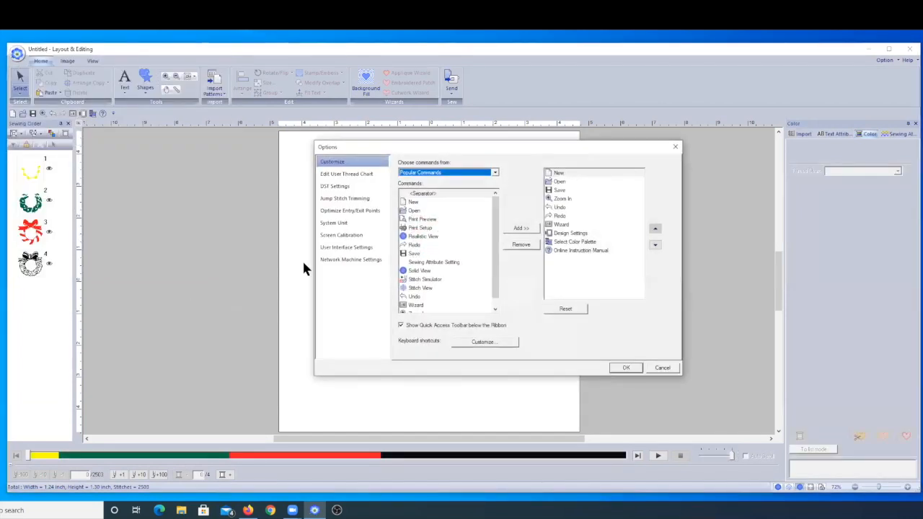
pyautogui.click(343, 249)
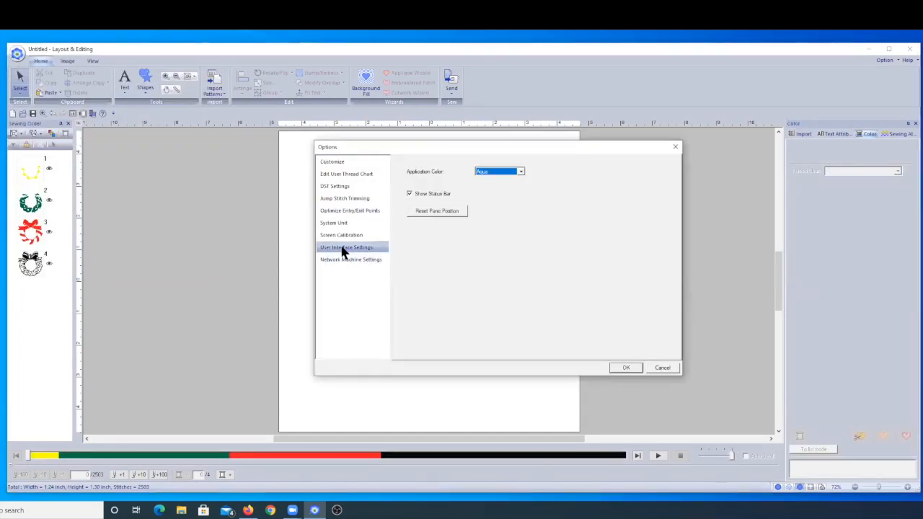
pyautogui.click(521, 173)
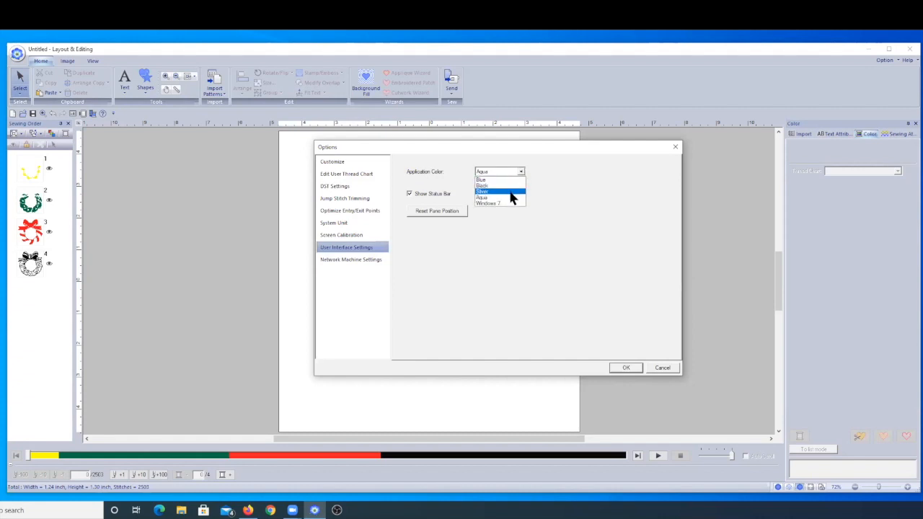
pyautogui.click(510, 192)
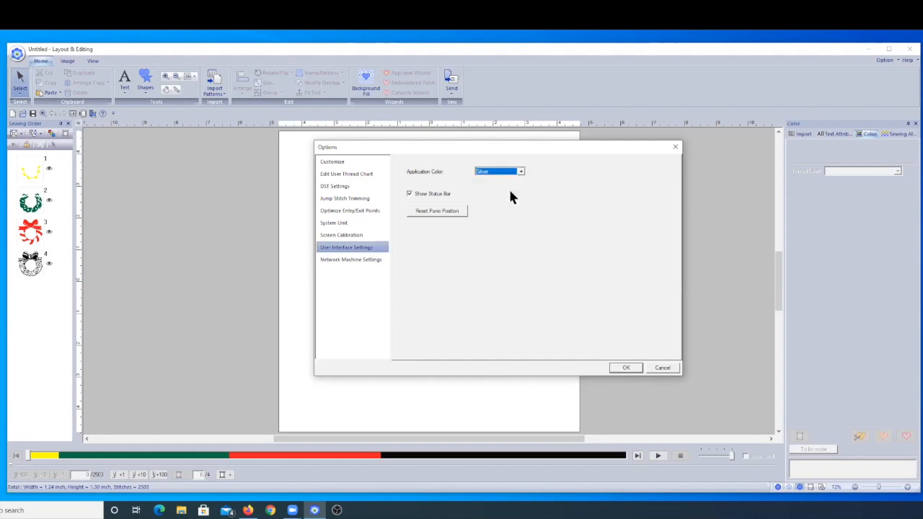
pyautogui.click(452, 214)
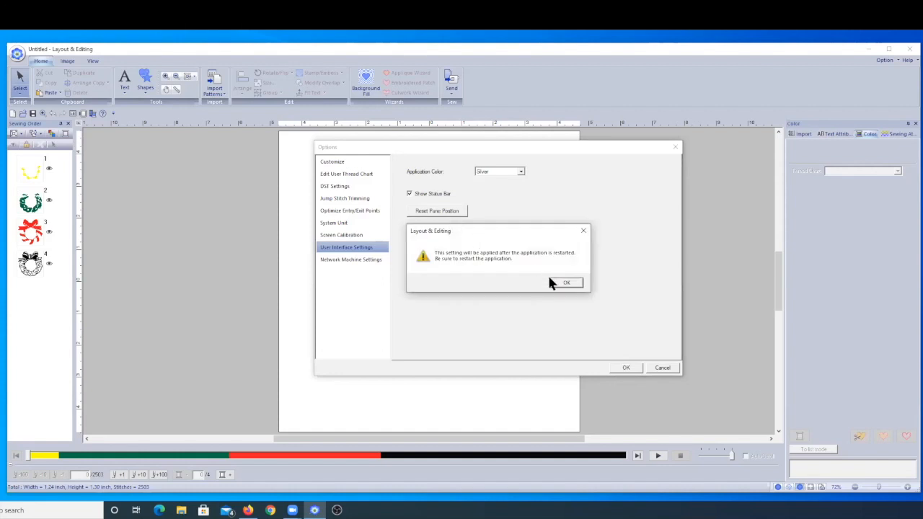
pyautogui.click(566, 283)
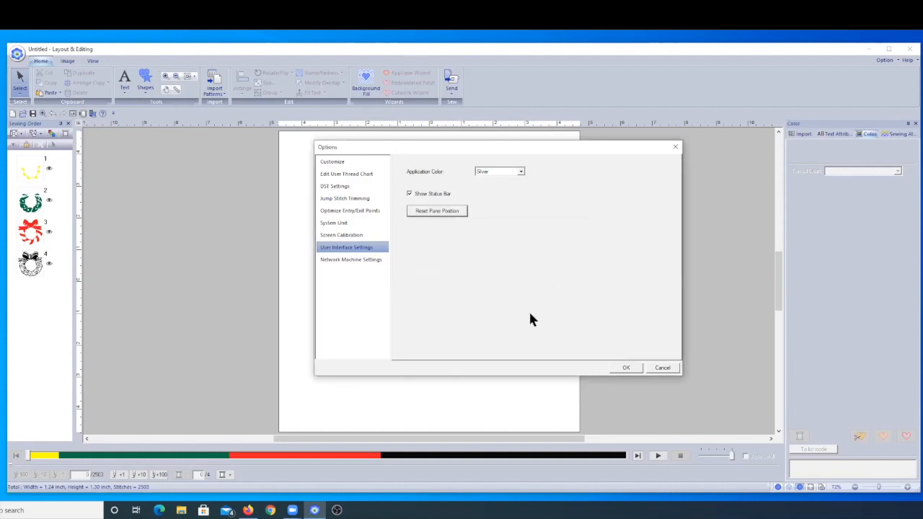
pyautogui.click(628, 368)
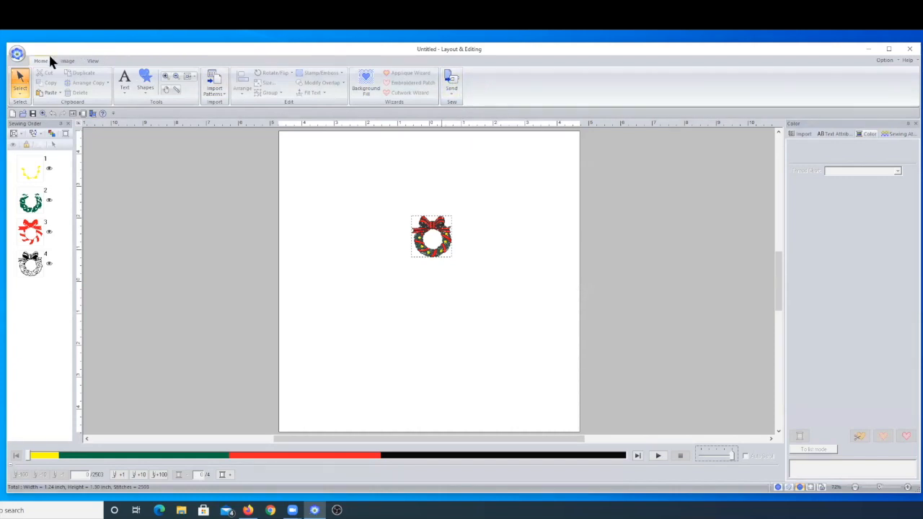
# Send the wreath design to the network machine QBDsolaris and dismiss the output message.
pyautogui.click(452, 81)
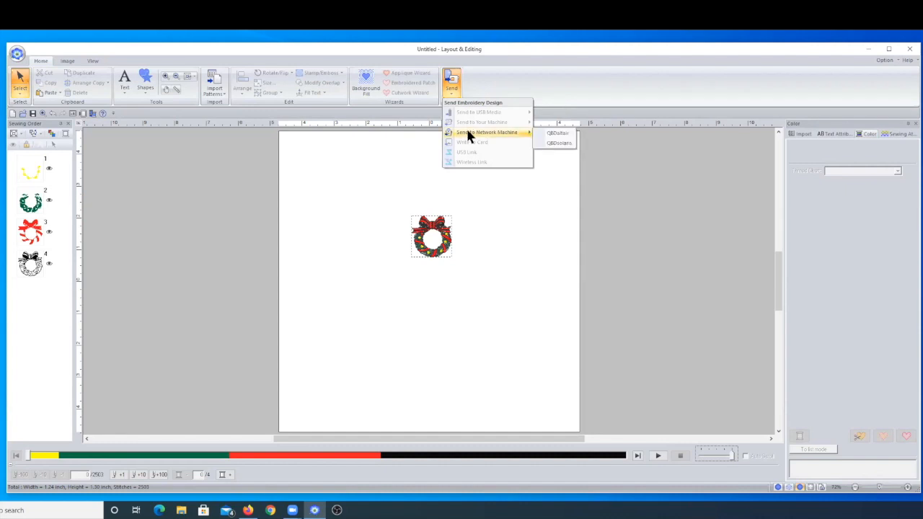
pyautogui.click(559, 143)
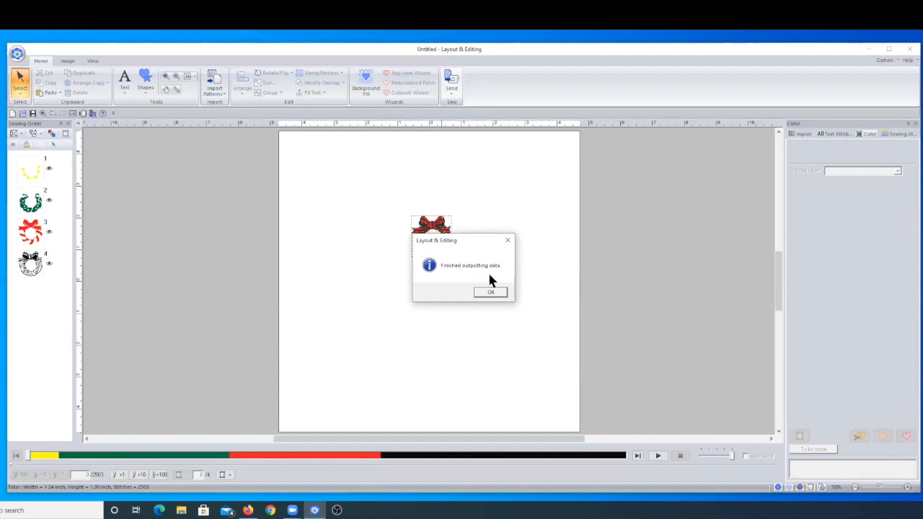
pyautogui.click(488, 292)
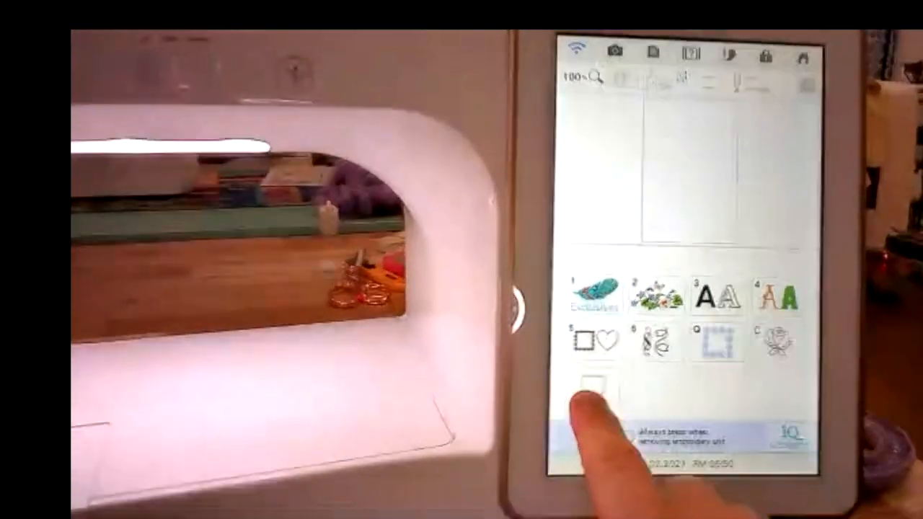
pyautogui.click(592, 388)
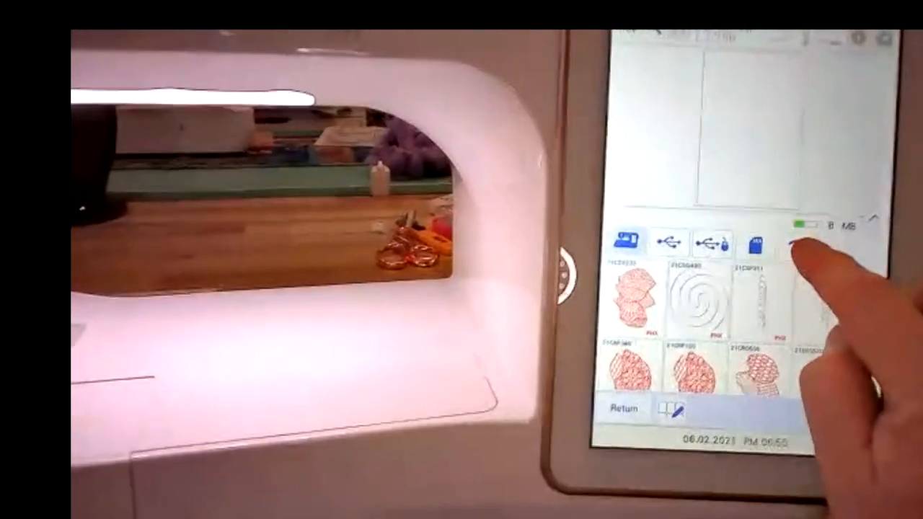
pyautogui.click(803, 267)
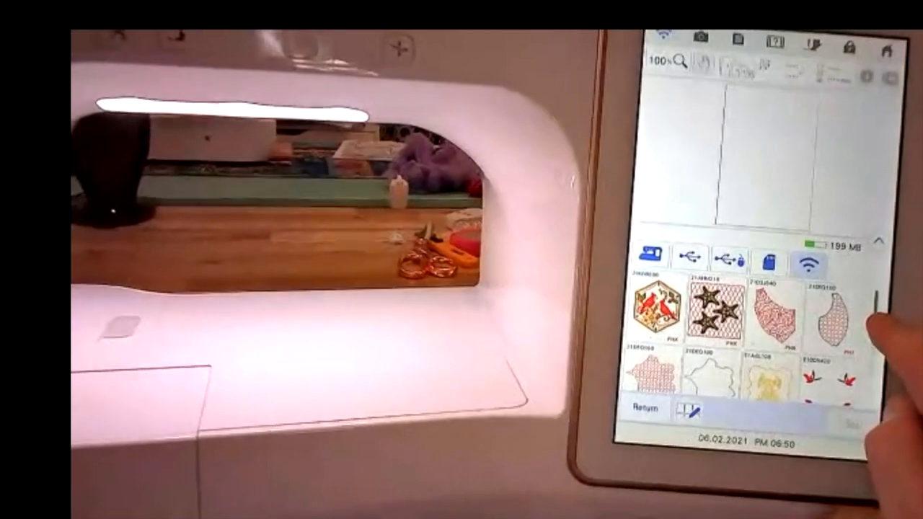
pyautogui.moveTo(866, 305); pyautogui.dragTo(865, 328)
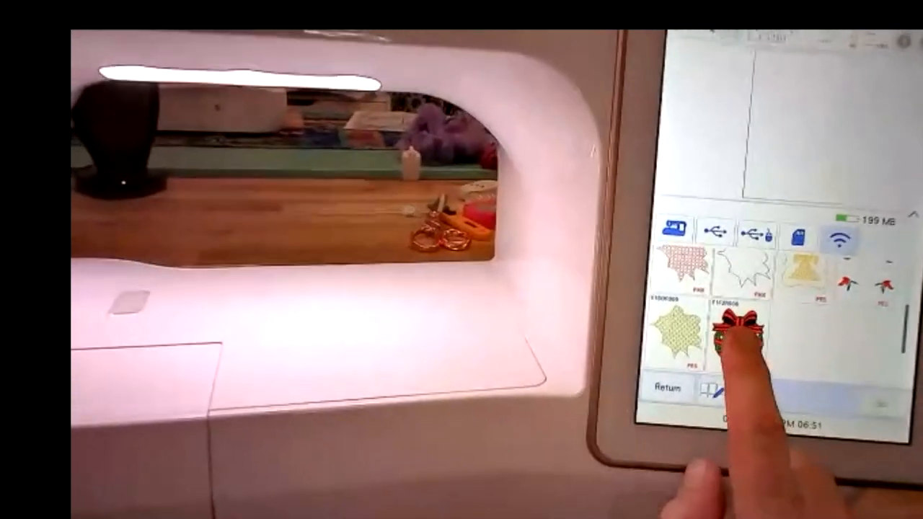
pyautogui.click(733, 332)
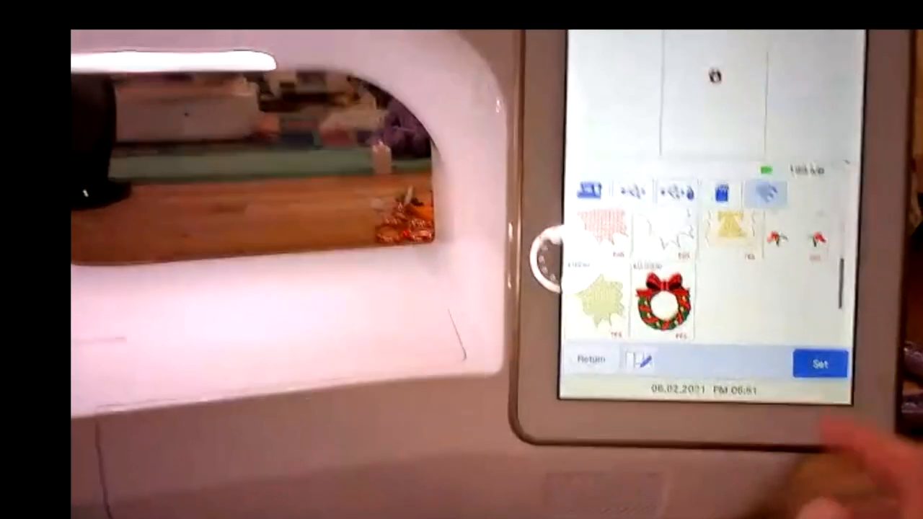
pyautogui.click(820, 365)
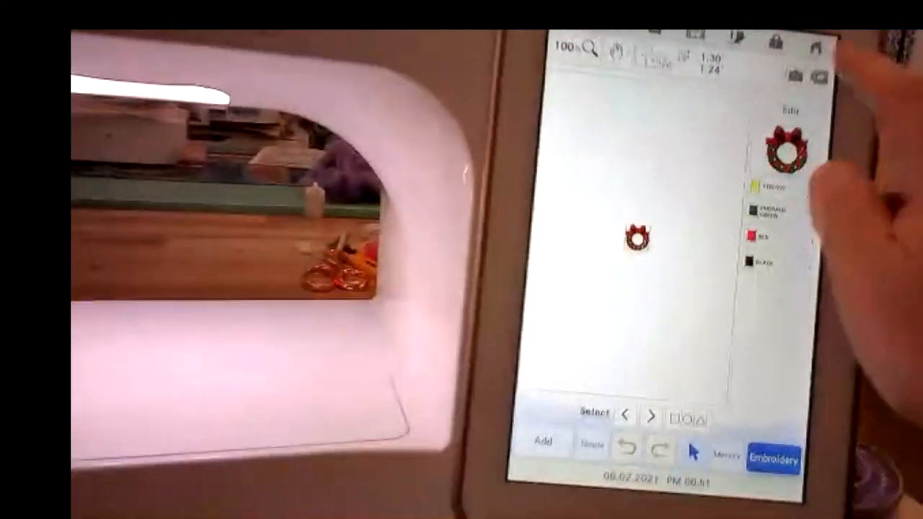
pyautogui.click(816, 49)
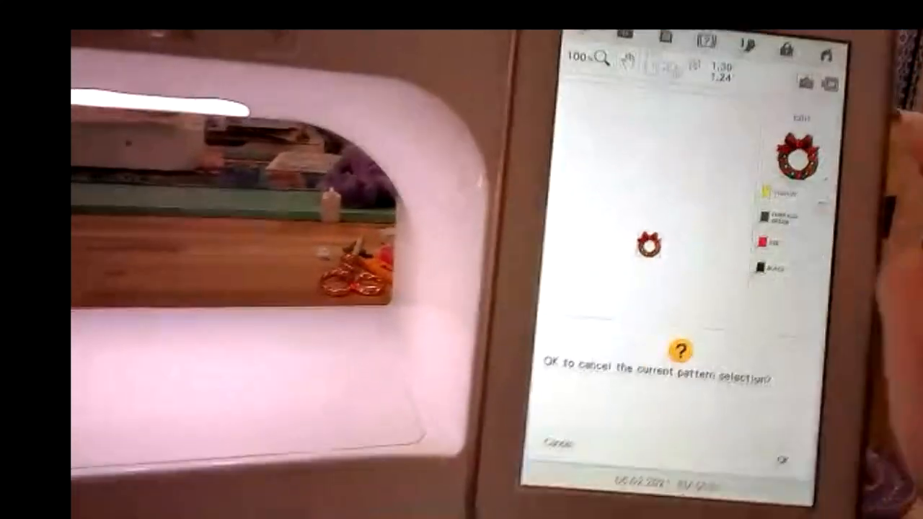
pyautogui.click(783, 451)
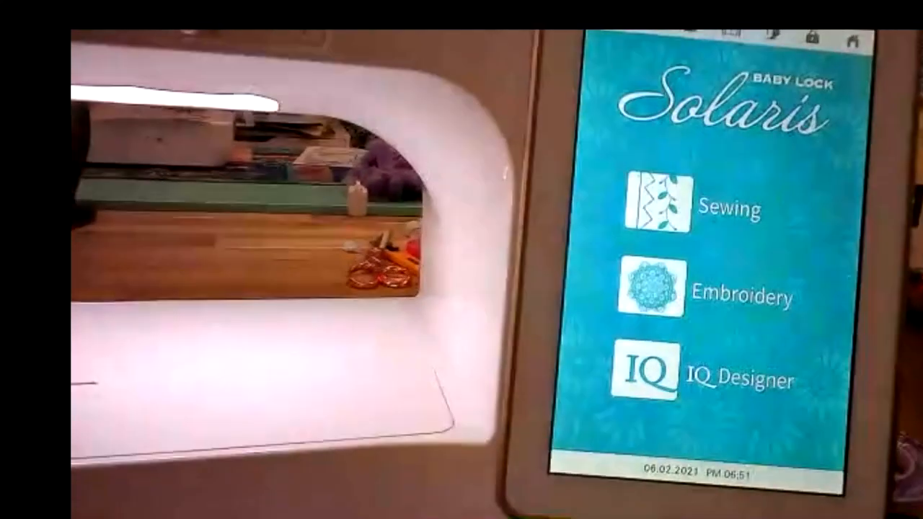
pyautogui.click(635, 278)
pyautogui.click(617, 283)
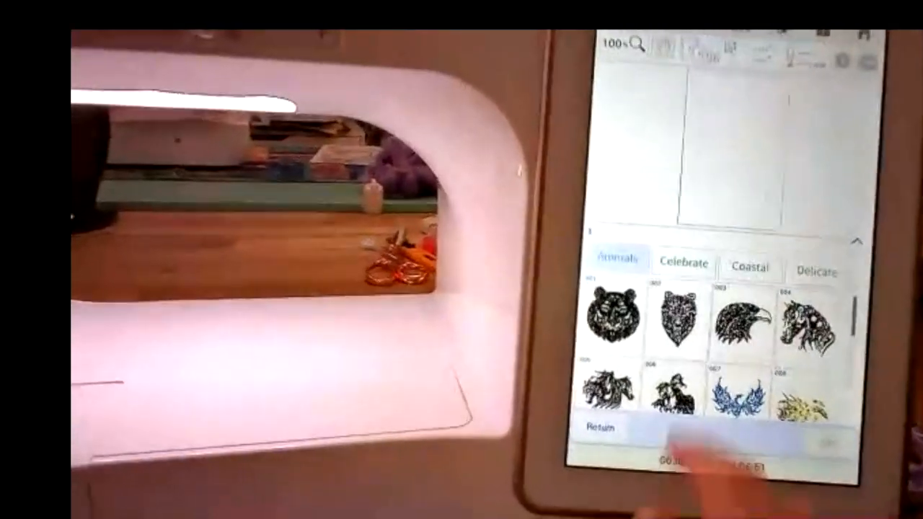
pyautogui.click(683, 315)
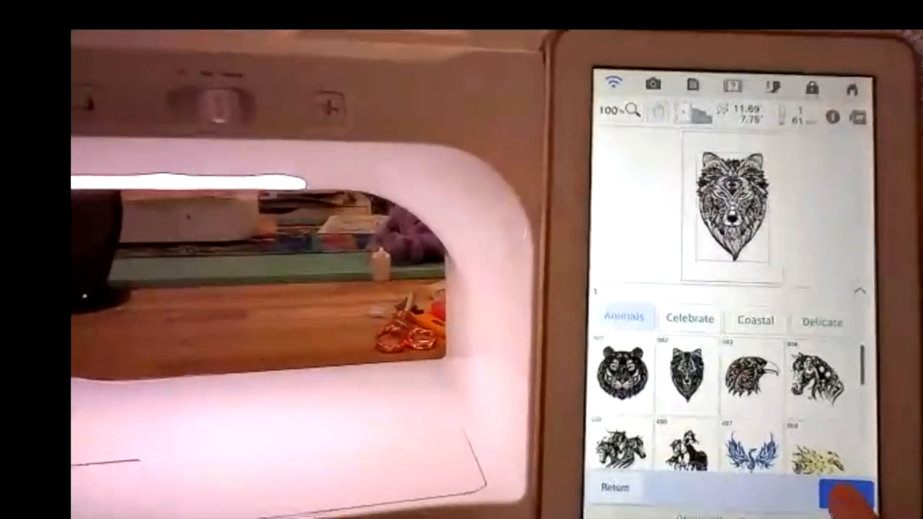
pyautogui.click(846, 494)
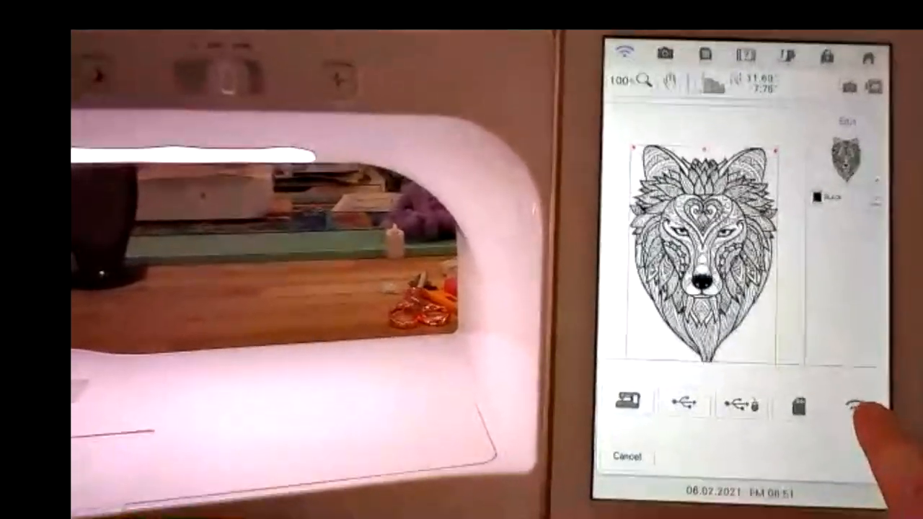
pyautogui.click(841, 417)
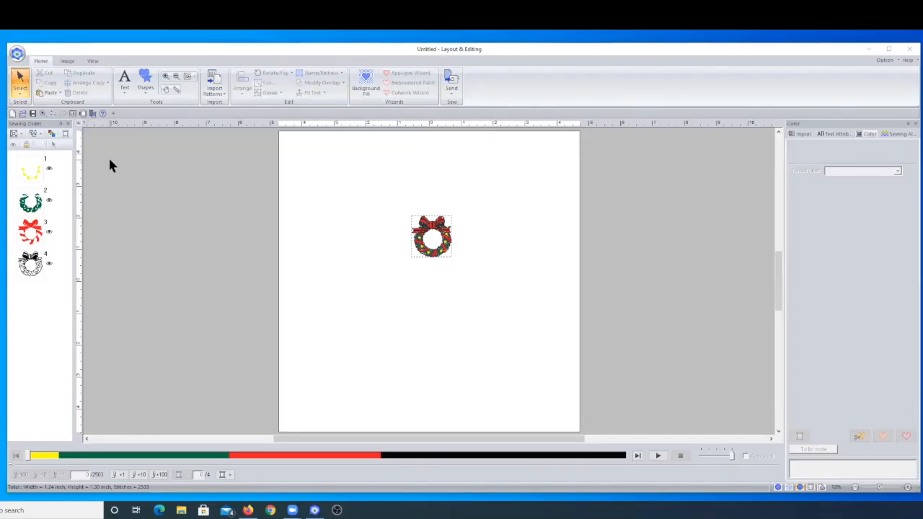
# Start a new blank design page, discarding the wreath layout without saving.
pyautogui.click(13, 114)
pyautogui.click(465, 293)
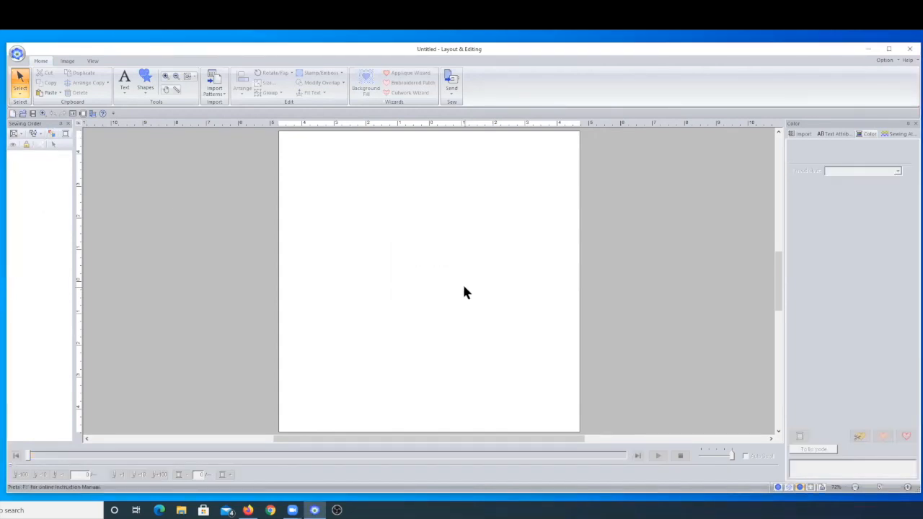
# Set the import source to the network sewing machine QBDsolaris and import the black wolf design onto the page.
pyautogui.click(800, 133)
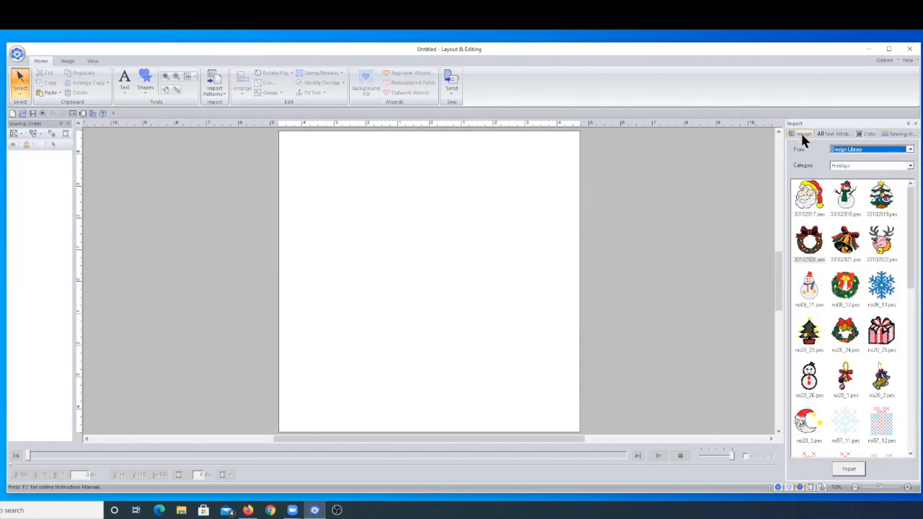
pyautogui.click(868, 152)
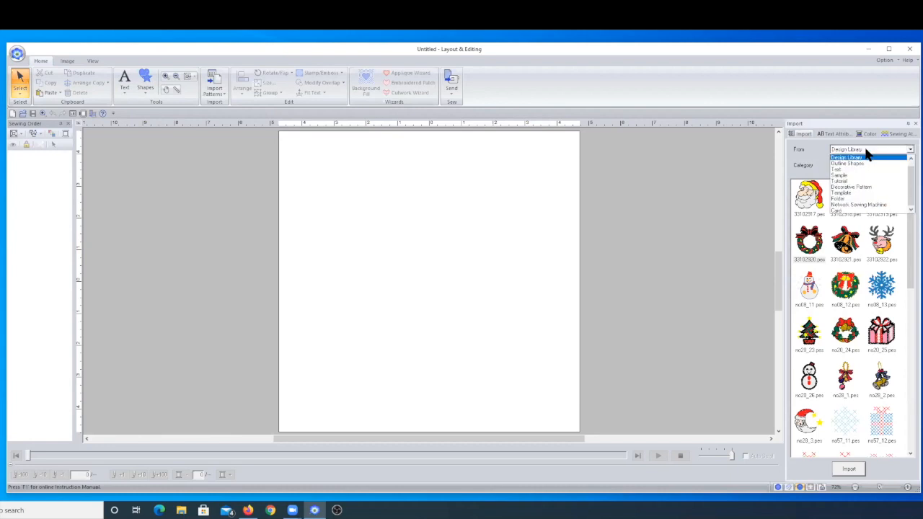
pyautogui.click(877, 205)
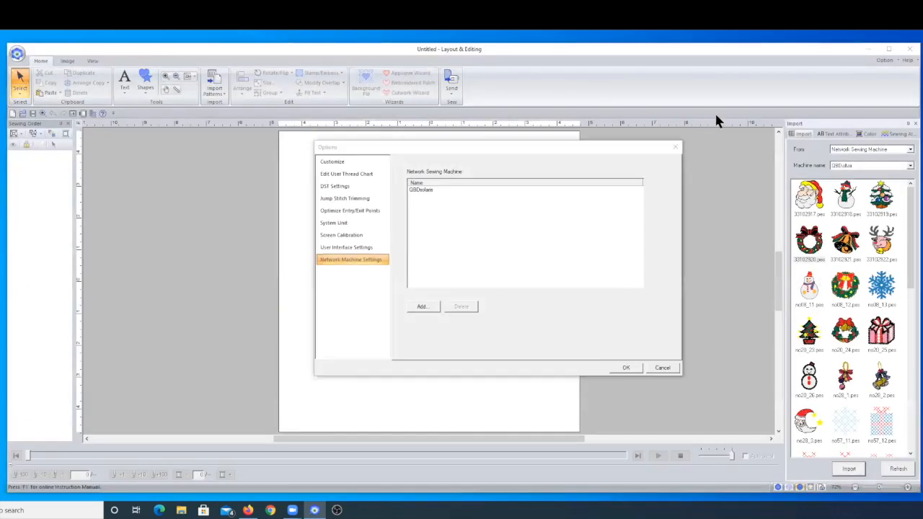
pyautogui.click(422, 189)
pyautogui.click(620, 368)
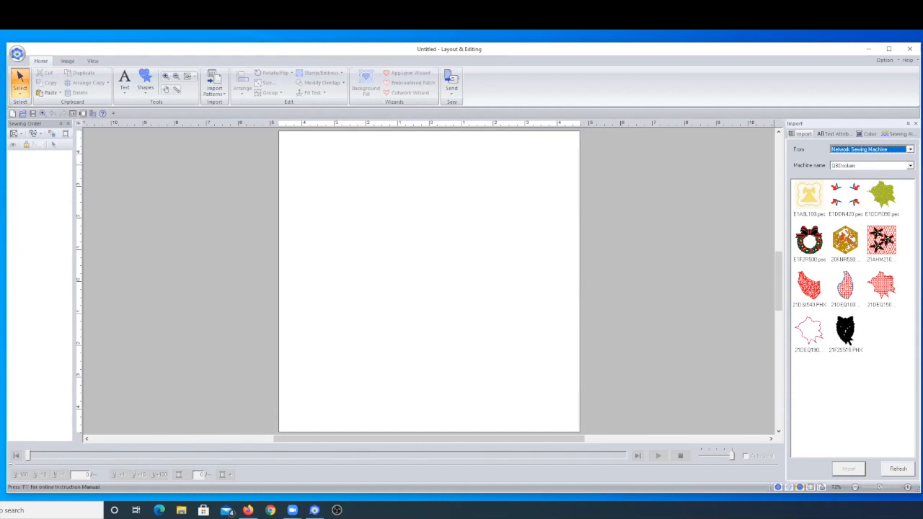
pyautogui.click(845, 332)
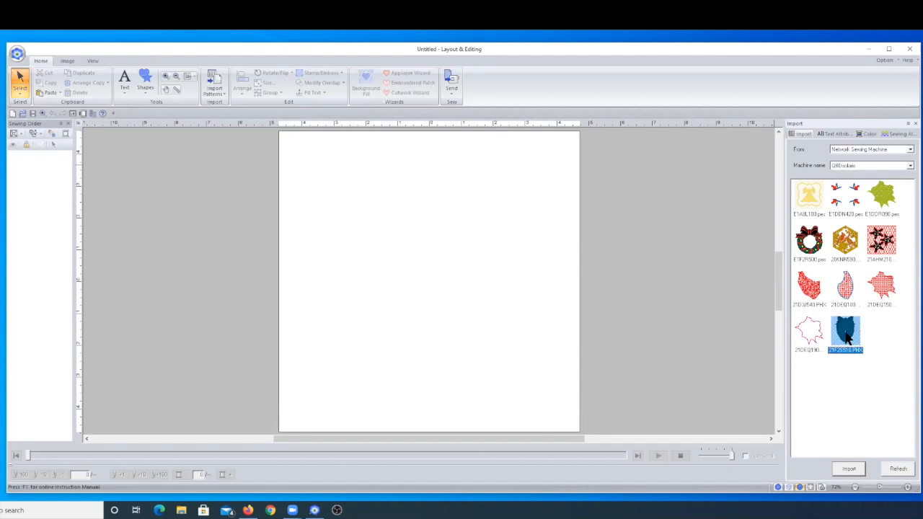
pyautogui.click(848, 469)
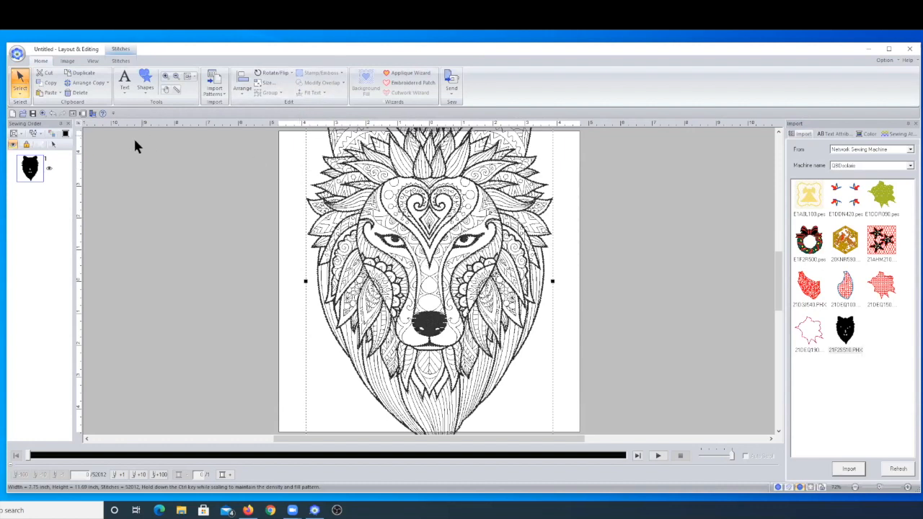
# Set the page hoop size to 9-1/2" x 14" and enlarge the wolf design to about 9.20 by 13.87 inches.
pyautogui.click(83, 114)
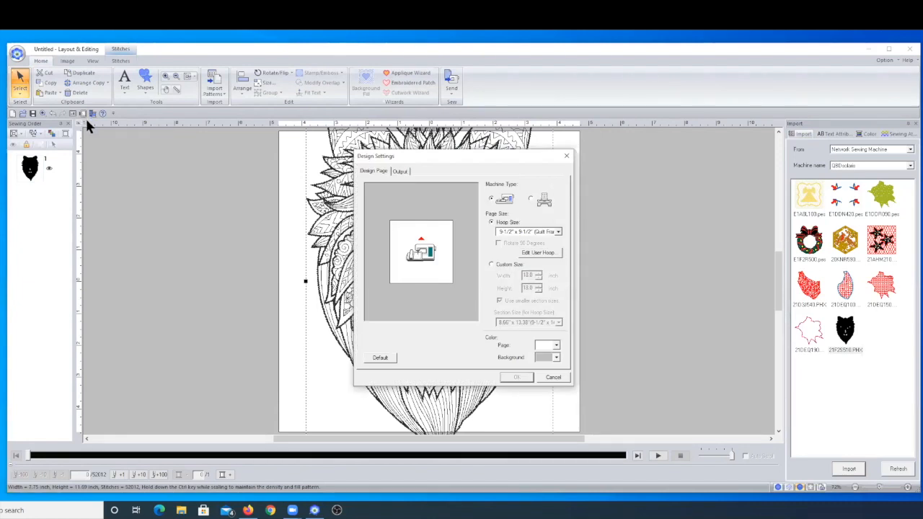
pyautogui.click(542, 232)
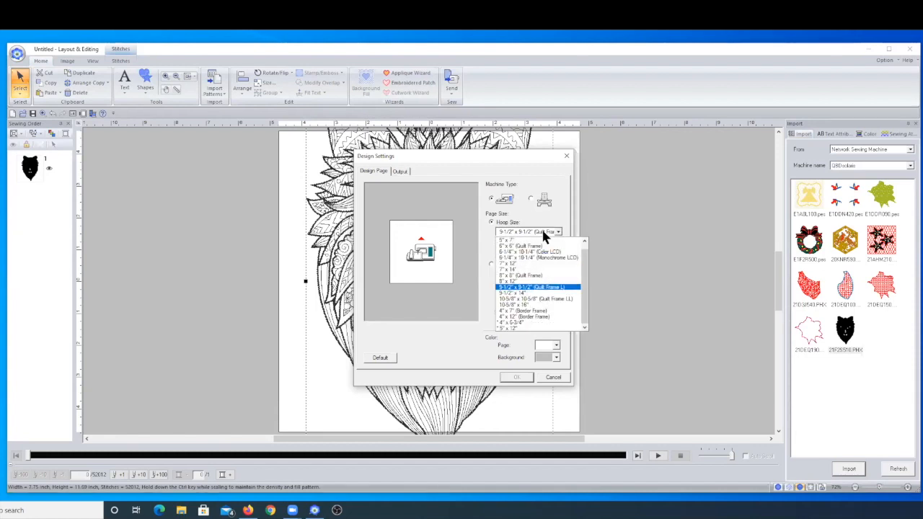
pyautogui.click(555, 293)
pyautogui.click(517, 379)
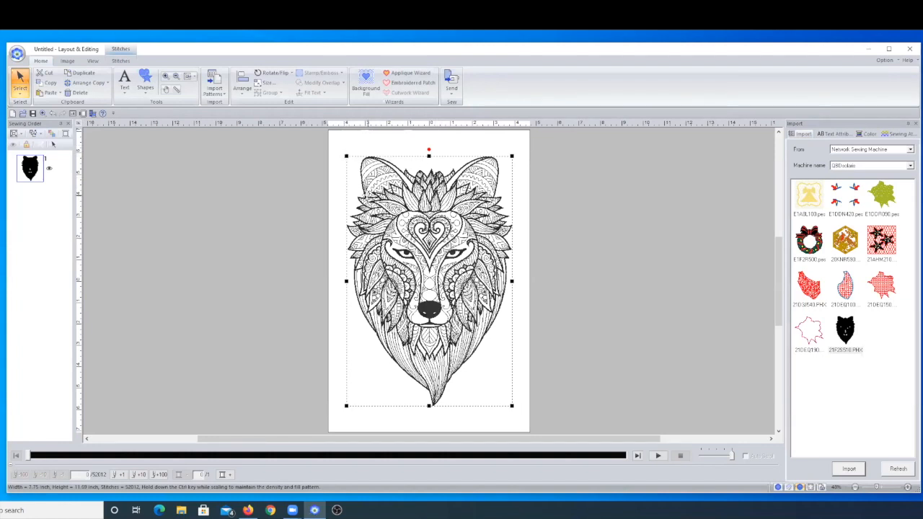
pyautogui.moveTo(346, 155); pyautogui.dragTo(331, 133)
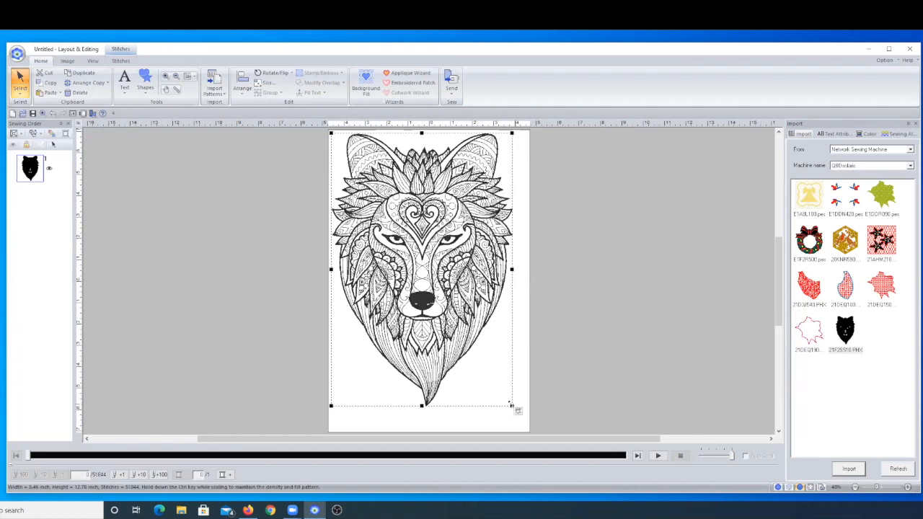
pyautogui.moveTo(511, 407); pyautogui.dragTo(528, 430)
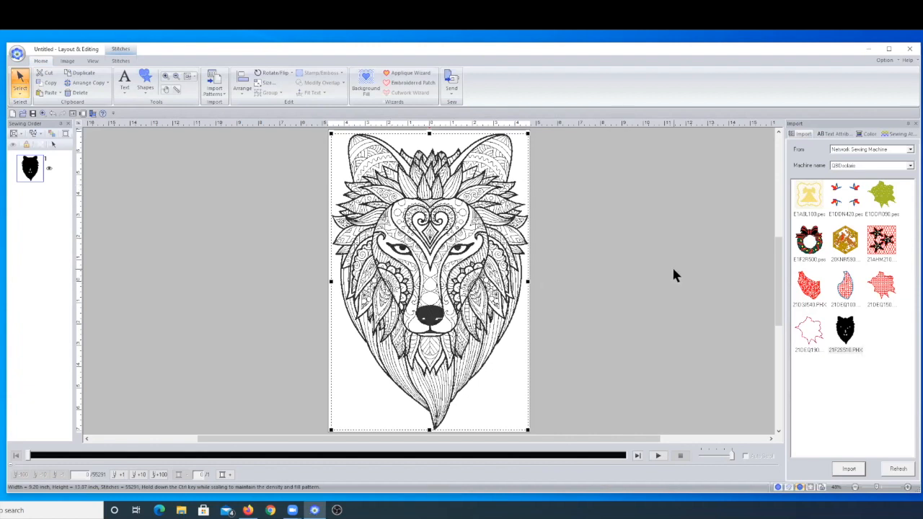
pyautogui.click(451, 88)
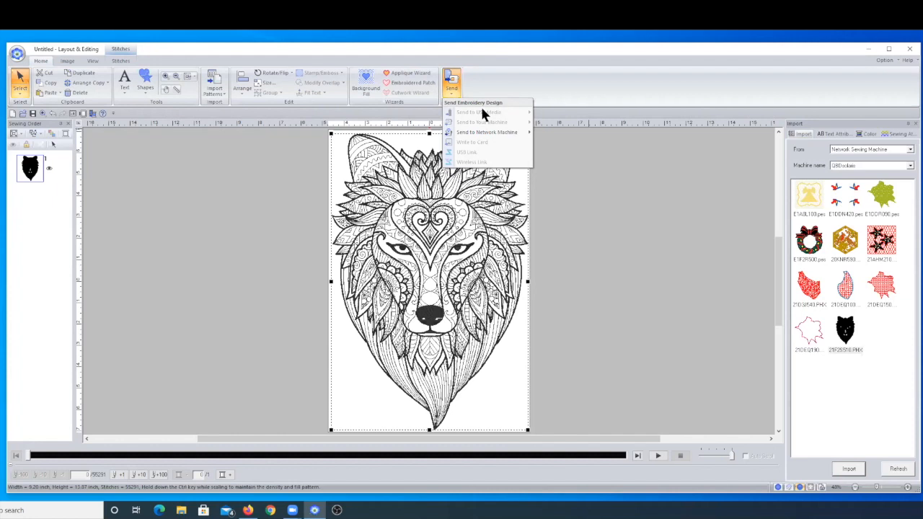
pyautogui.moveTo(482, 114)
pyautogui.click(512, 108)
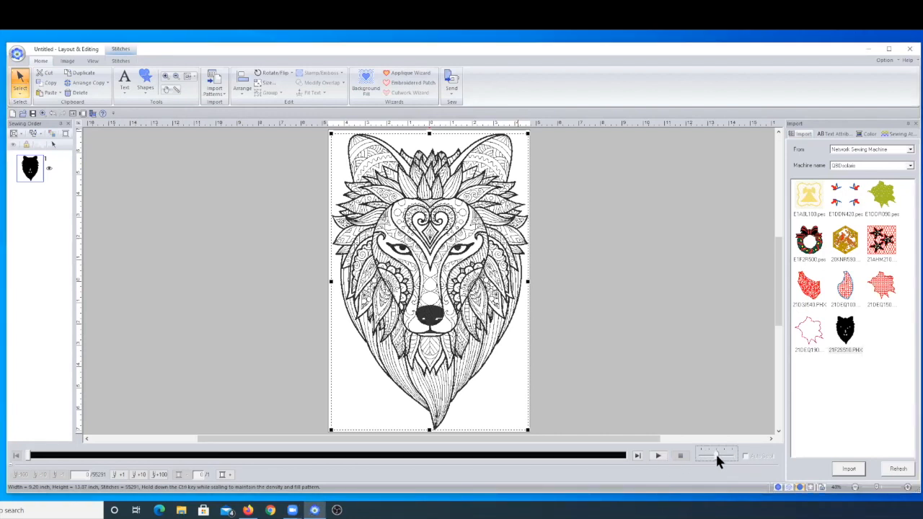
# Play the stitch simulation of the wolf design and raise its speed gradually to the maximum.
pyautogui.click(656, 457)
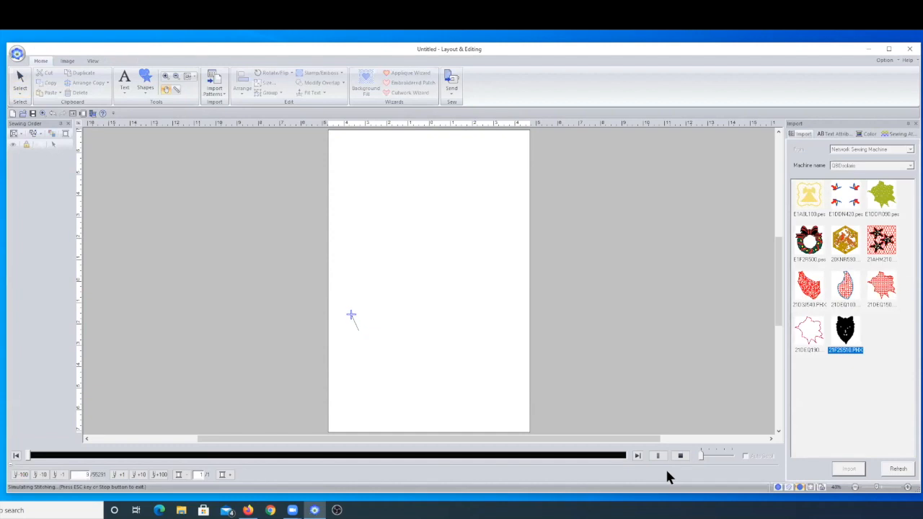
pyautogui.click(704, 459)
pyautogui.moveTo(703, 454); pyautogui.dragTo(709, 455)
pyautogui.moveTo(710, 455); pyautogui.dragTo(719, 457)
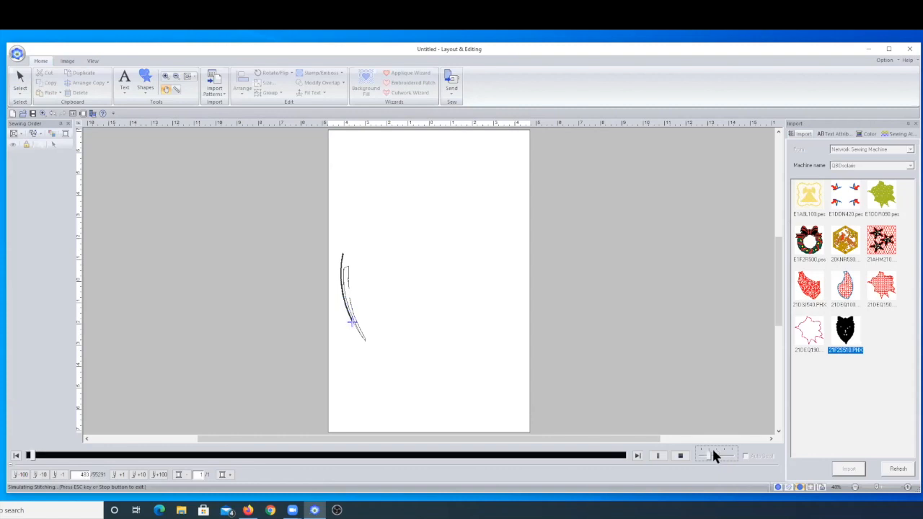
pyautogui.moveTo(709, 455); pyautogui.dragTo(723, 459)
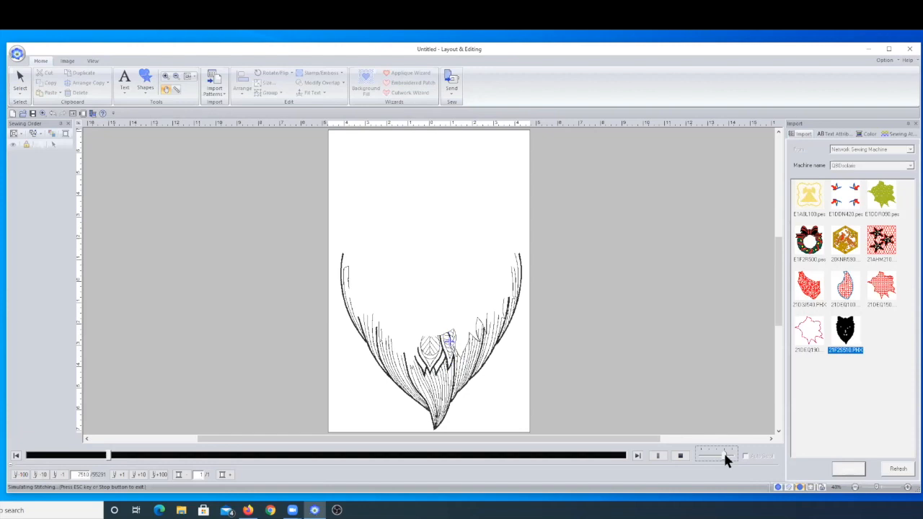
pyautogui.moveTo(725, 458); pyautogui.dragTo(757, 457)
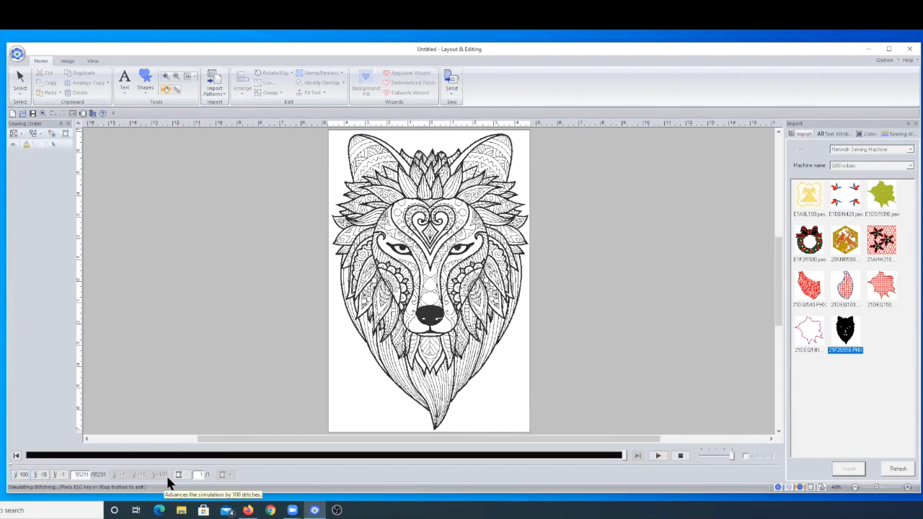
# Move the stitch simulation to a point partway through the design, advance it by 100 stitches, and exit the simulation.
pyautogui.moveTo(303, 456); pyautogui.dragTo(378, 457)
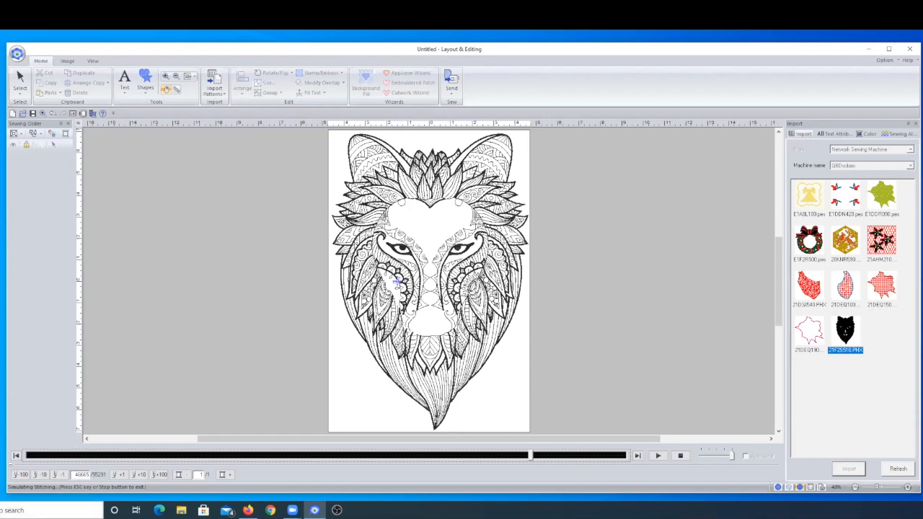
pyautogui.click(159, 474)
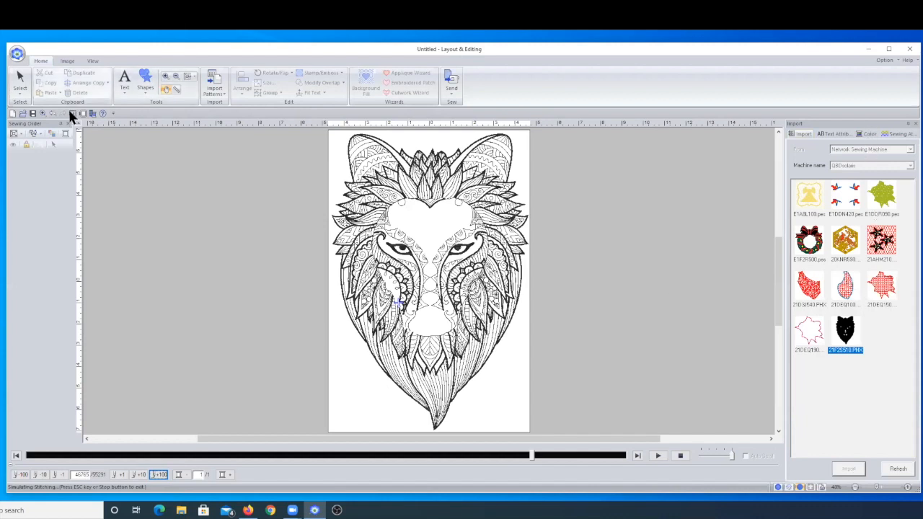
pyautogui.press('Escape')
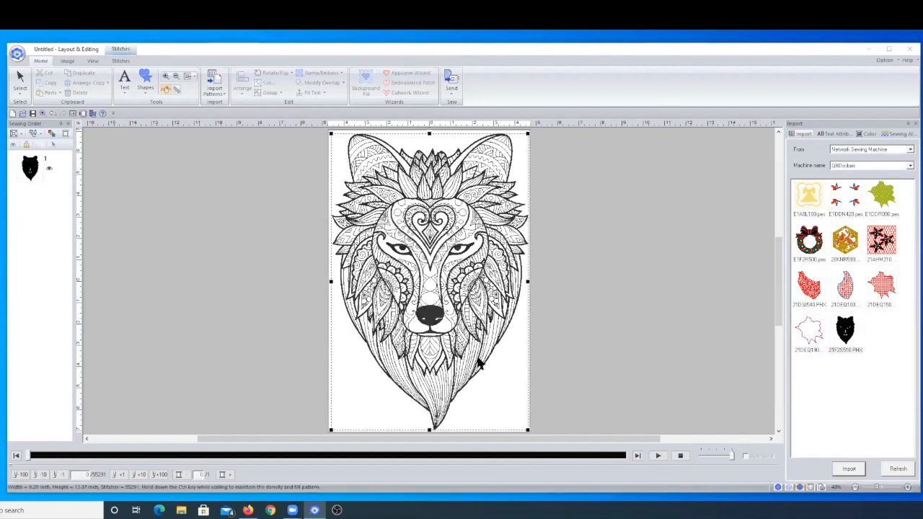
# Remove the wolf design from the page and set the import source to the Design Library.
pyautogui.click(468, 293)
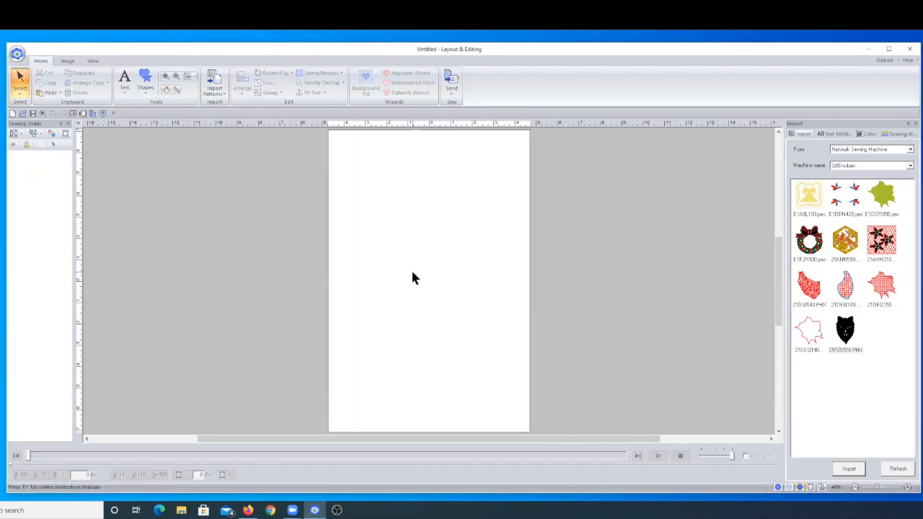
pyautogui.click(863, 150)
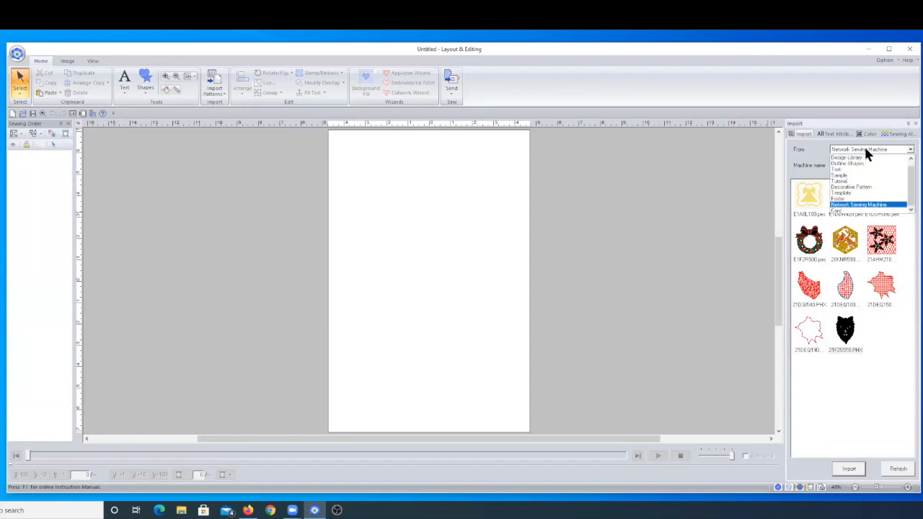
pyautogui.click(865, 157)
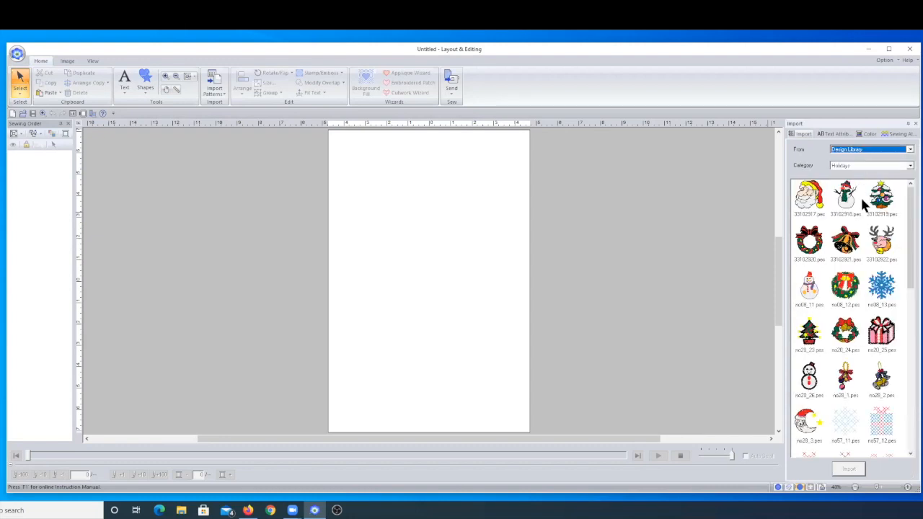
# Place the snowy Christmas tree 33102919.pes from the Holidays category on the page and enlarge it to about 6.54 by 7.75 inches.
pyautogui.moveTo(886, 202); pyautogui.dragTo(373, 181)
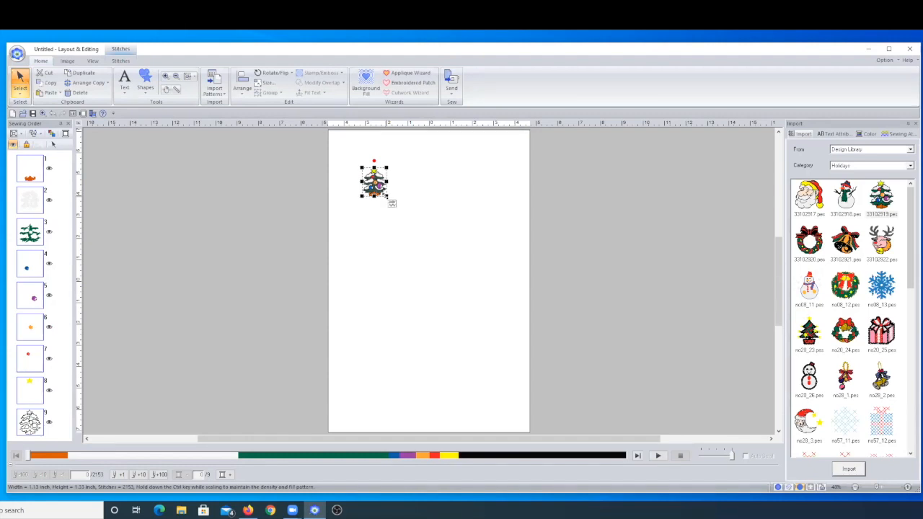
pyautogui.moveTo(390, 202); pyautogui.dragTo(501, 352)
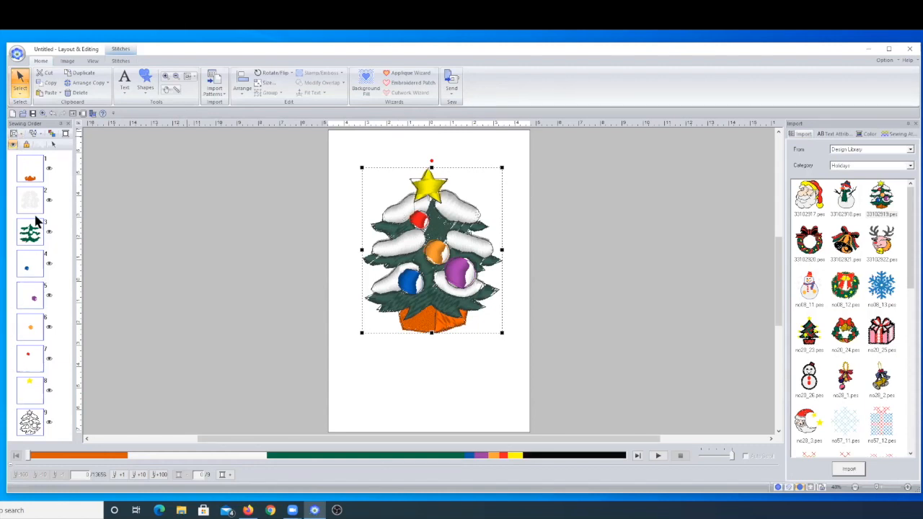
# Divide the Christmas tree's stitches by color into separate objects and deselect them.
pyautogui.click(115, 61)
pyautogui.click(91, 80)
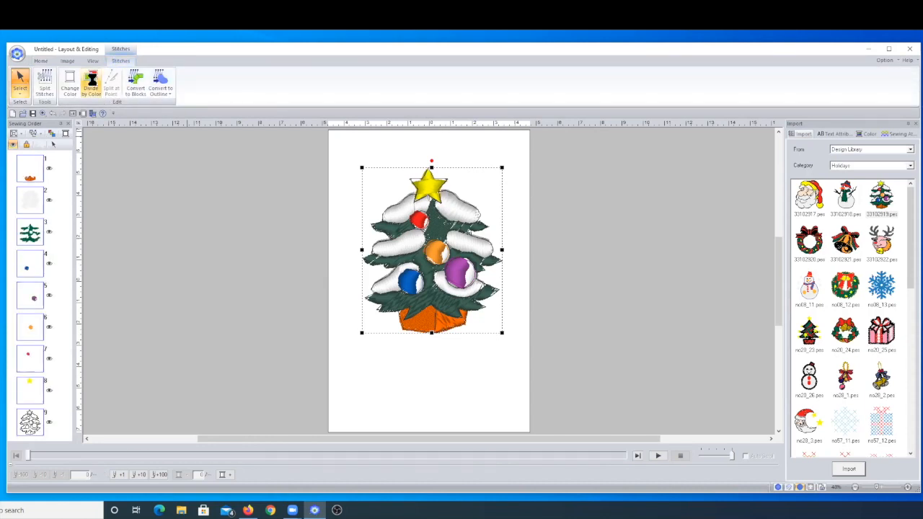
pyautogui.click(113, 175)
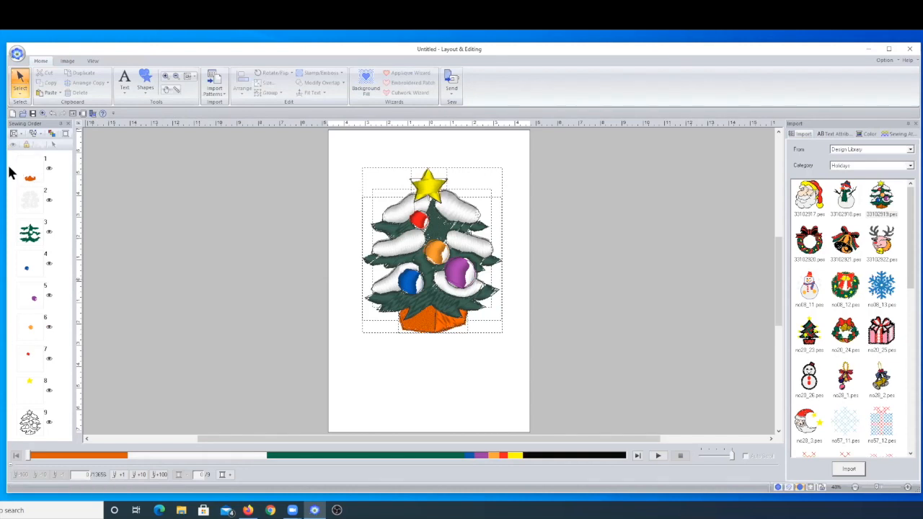
pyautogui.moveTo(32, 185); pyautogui.dragTo(29, 383)
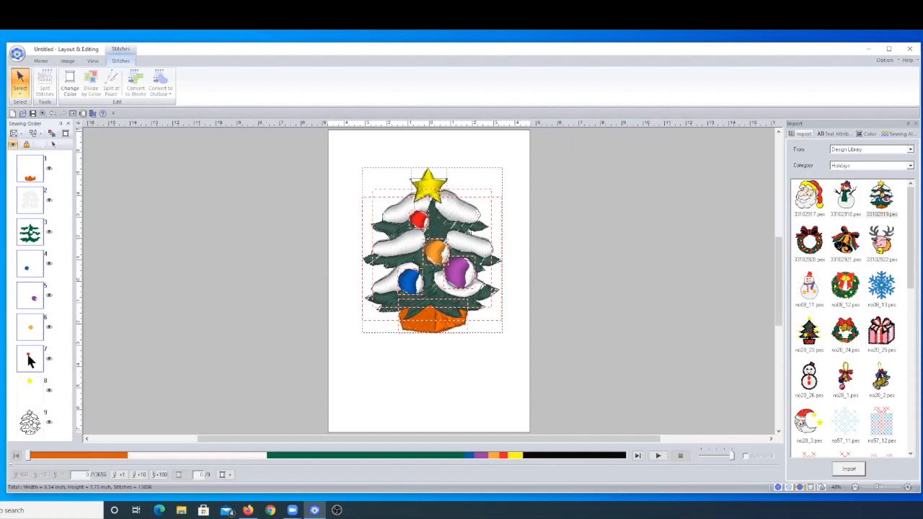
pyautogui.rightClick(29, 359)
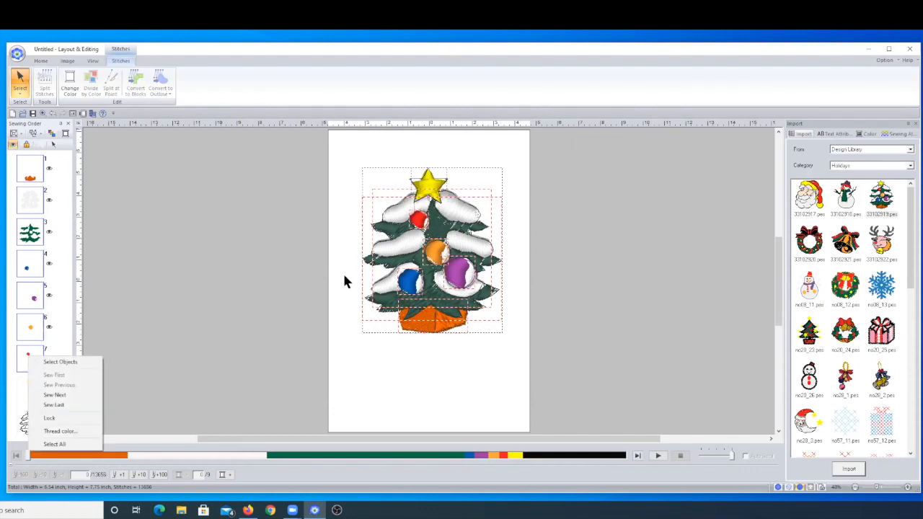
pyautogui.click(172, 307)
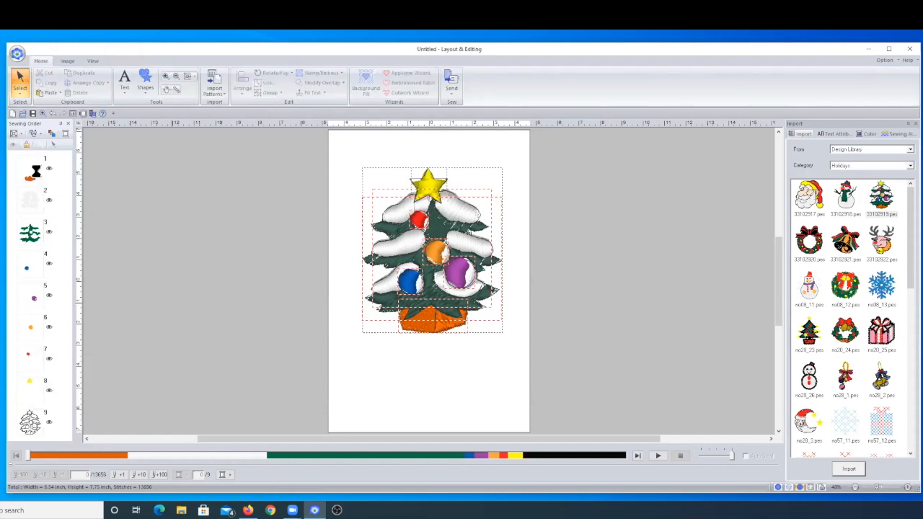
# Cut the orange pot out of the Christmas tree design and select the white snow part in the sewing order.
pyautogui.click(30, 173)
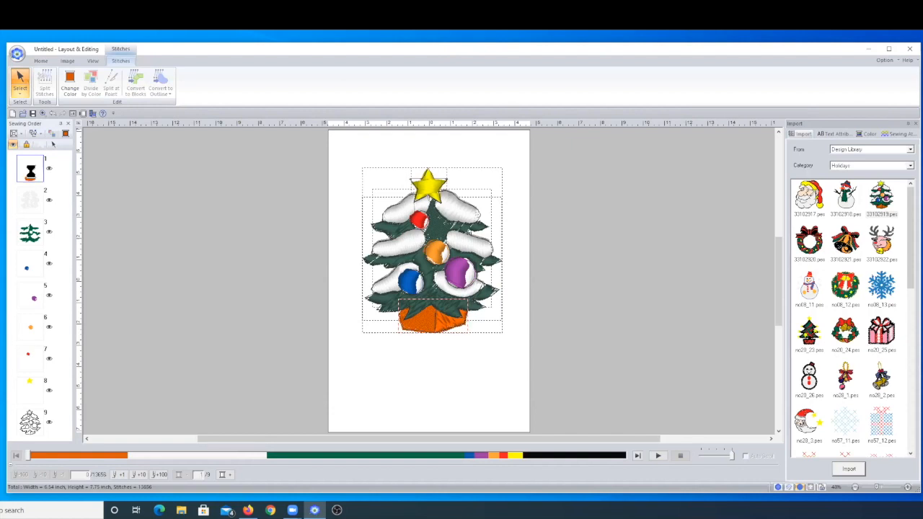
pyautogui.click(31, 177)
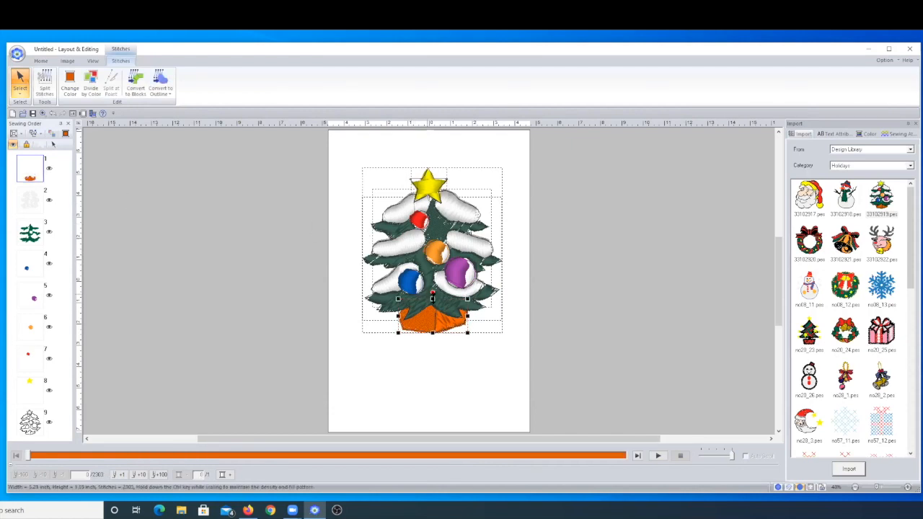
pyautogui.rightClick(437, 322)
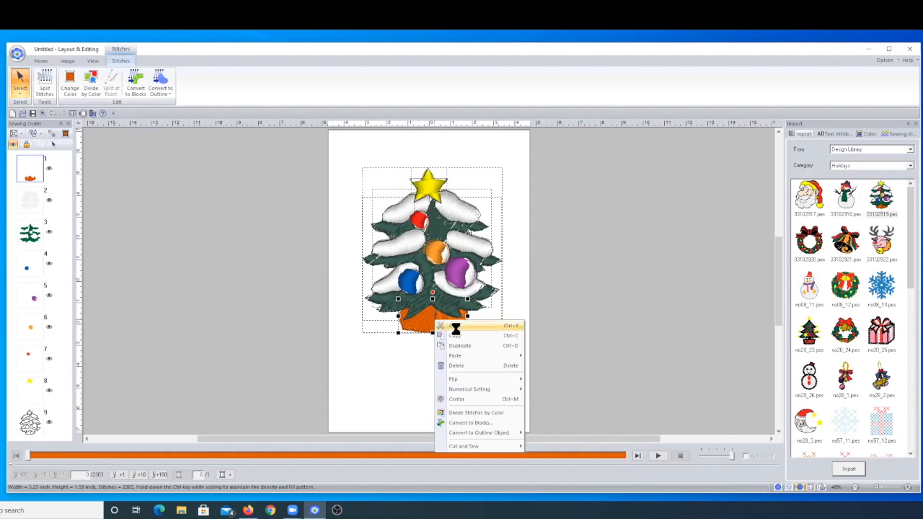
pyautogui.click(454, 326)
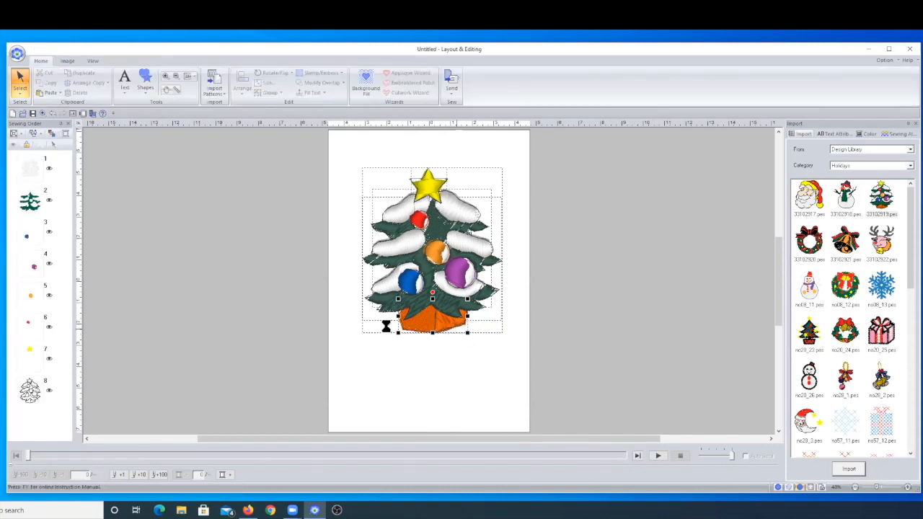
pyautogui.click(30, 171)
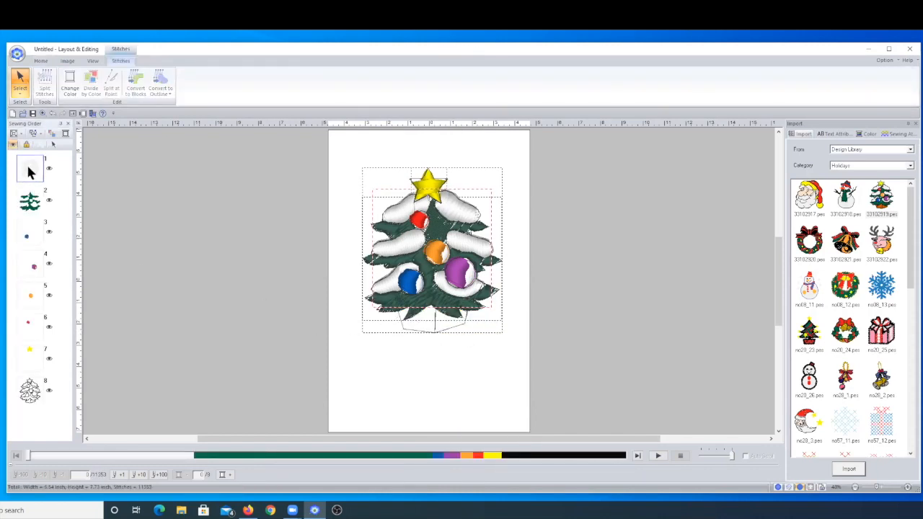
# Delete all the colored parts of the Christmas tree design, from the white snow to the yellow star, keeping the black outline.
pyautogui.moveTo(9, 171); pyautogui.dragTo(47, 365)
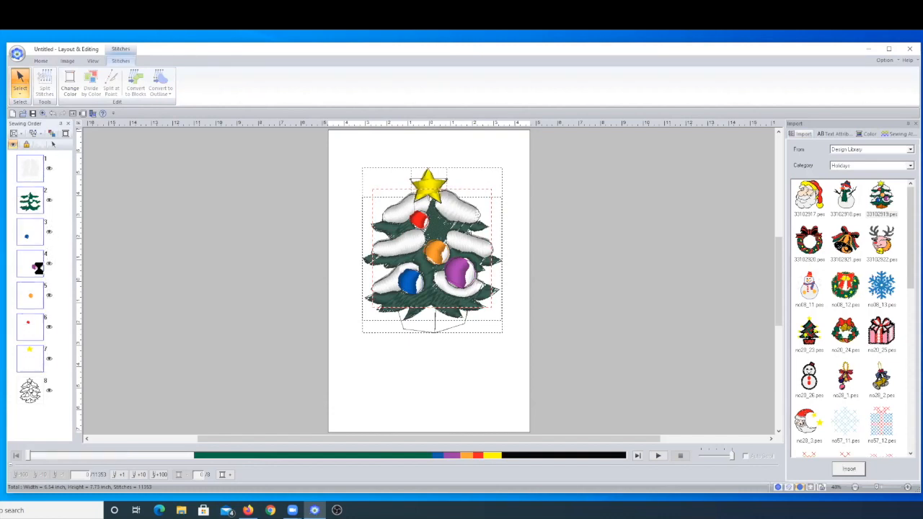
pyautogui.click(28, 171)
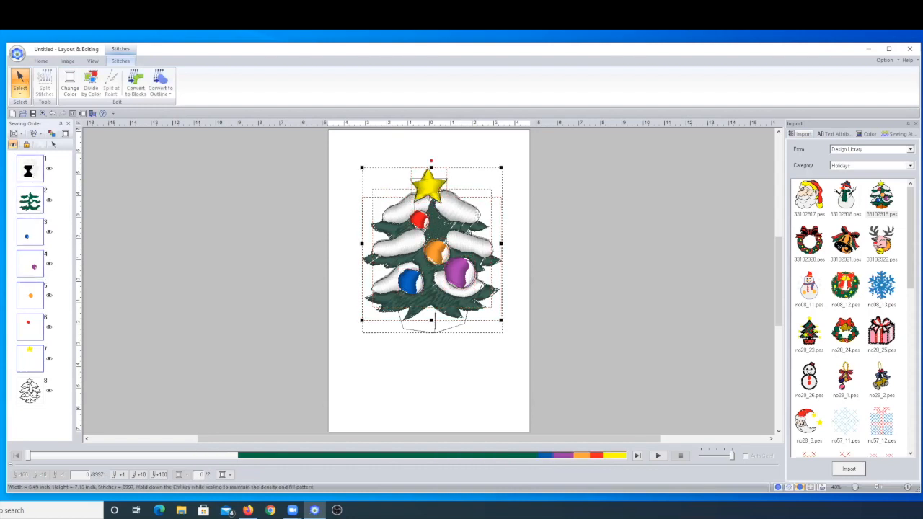
pyautogui.rightClick(406, 232)
pyautogui.click(455, 259)
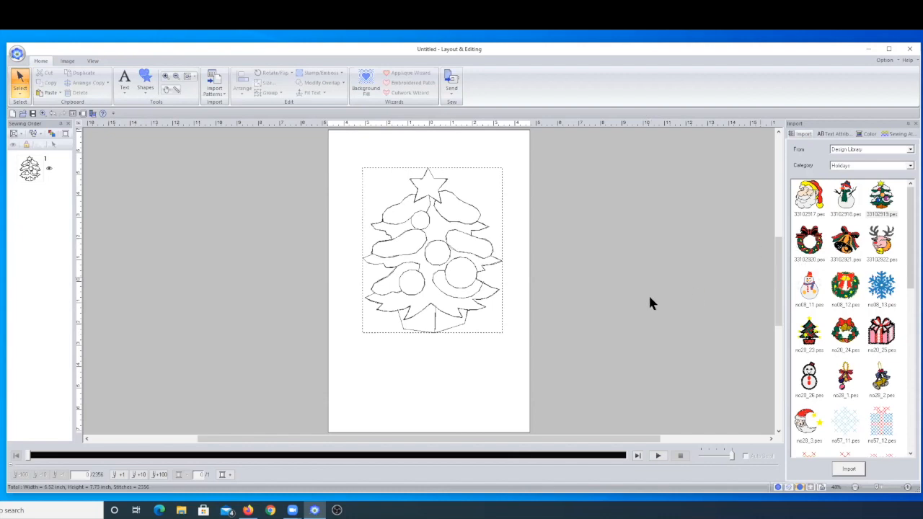
# Enlarge the black tree outline on the page to about 8.77 by 10.40 inches.
pyautogui.click(26, 176)
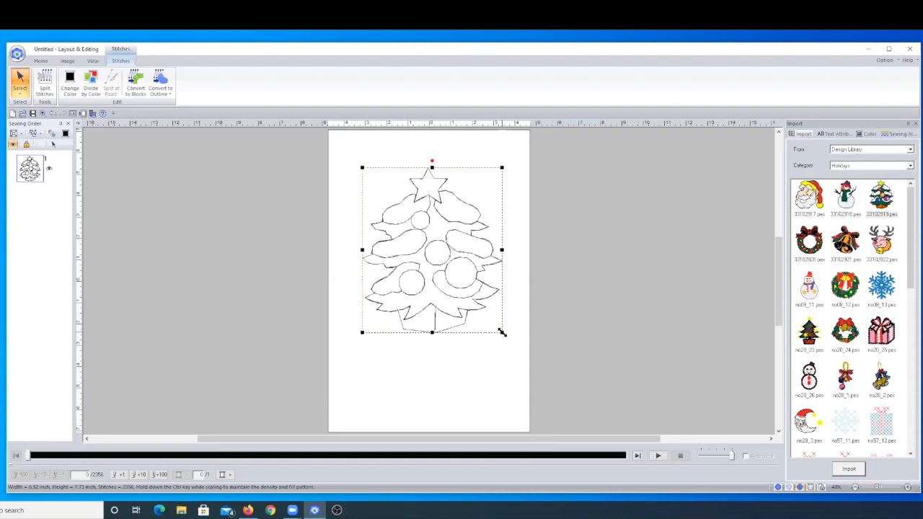
pyautogui.moveTo(501, 333); pyautogui.dragTo(525, 396)
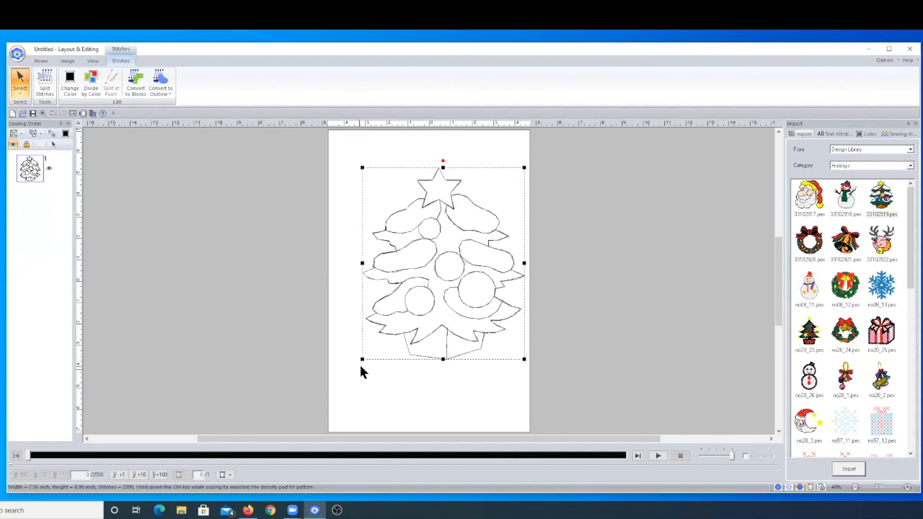
pyautogui.moveTo(365, 361); pyautogui.dragTo(323, 390)
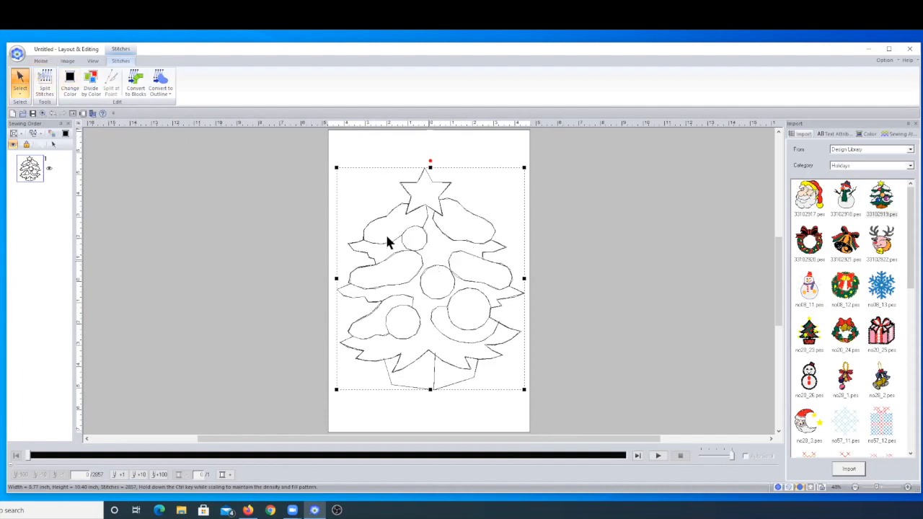
# Convert the tree outline's stitches to blocks with Normal sensitivity.
pyautogui.rightClick(415, 183)
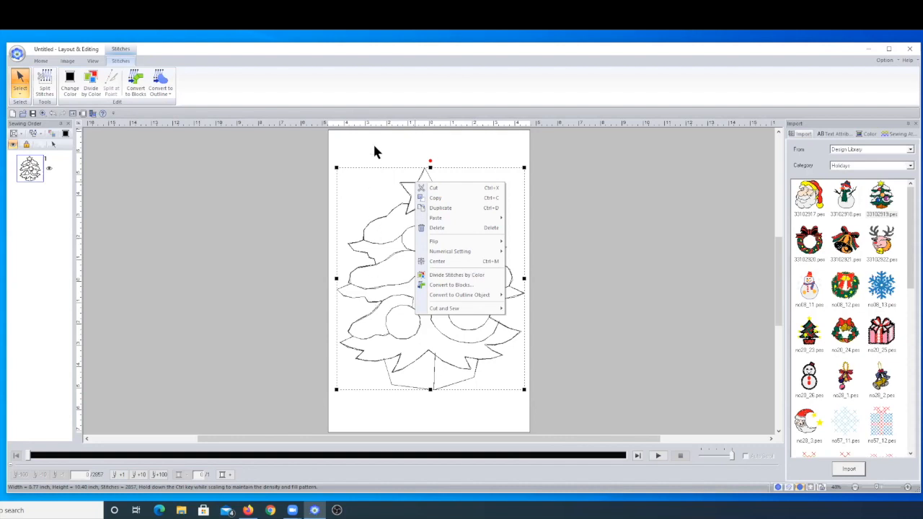
pyautogui.click(121, 62)
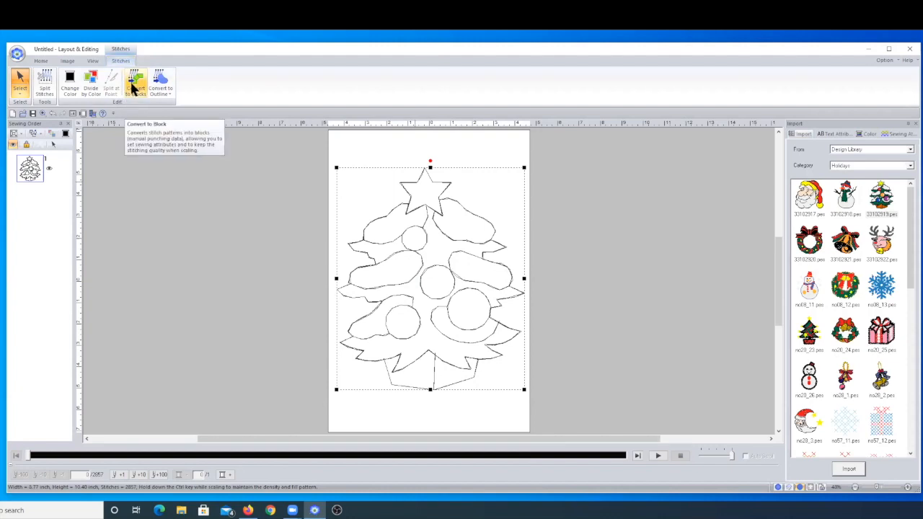
pyautogui.click(134, 85)
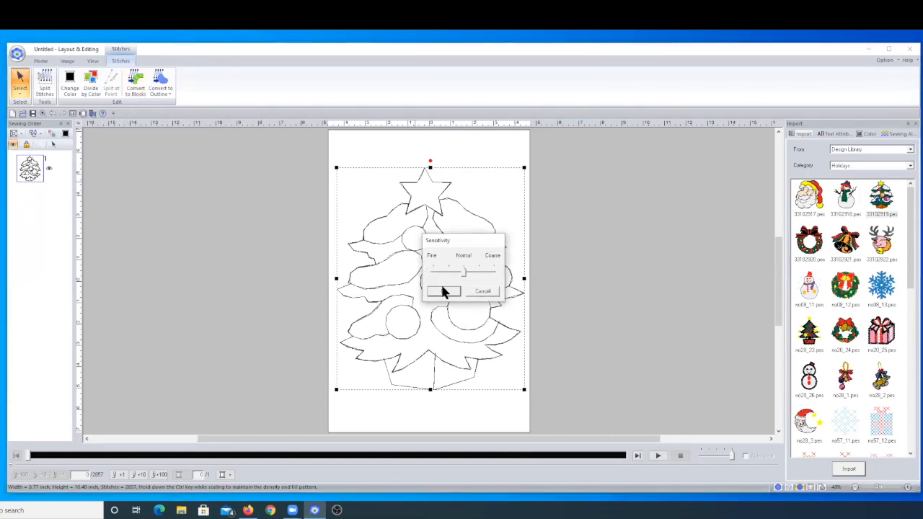
pyautogui.click(444, 292)
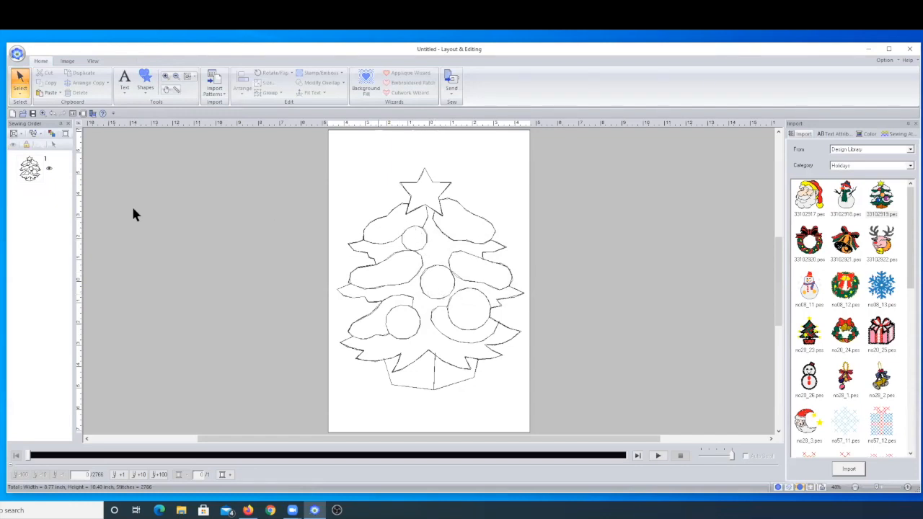
# Change the converted tree outline's stitch type to Chain Stitch.
pyautogui.click(31, 173)
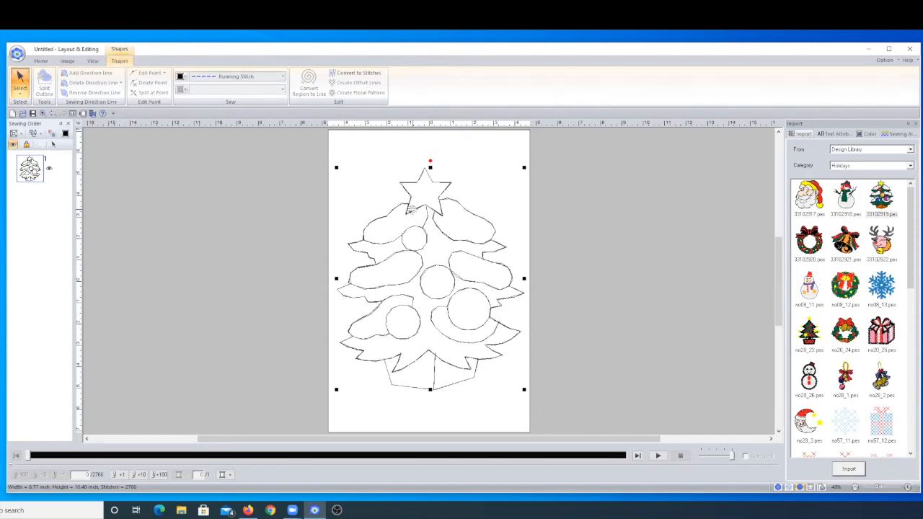
pyautogui.rightClick(411, 208)
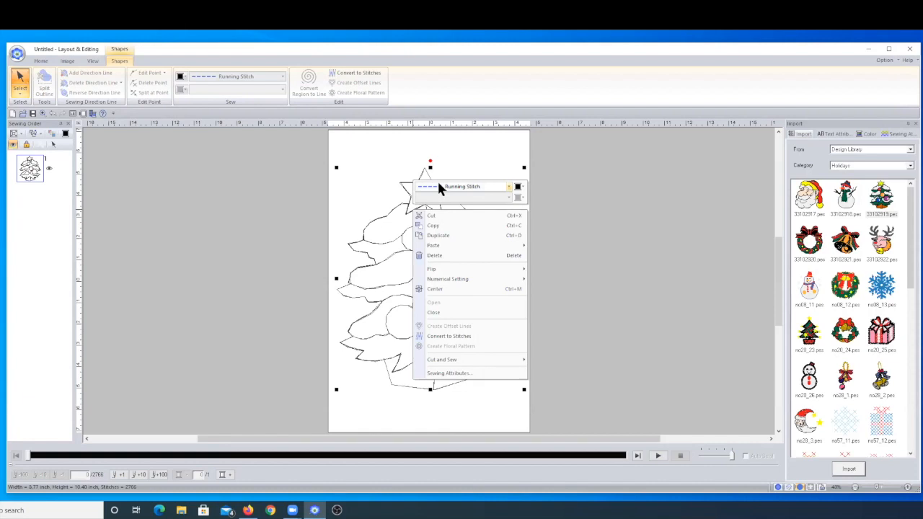
pyautogui.click(439, 186)
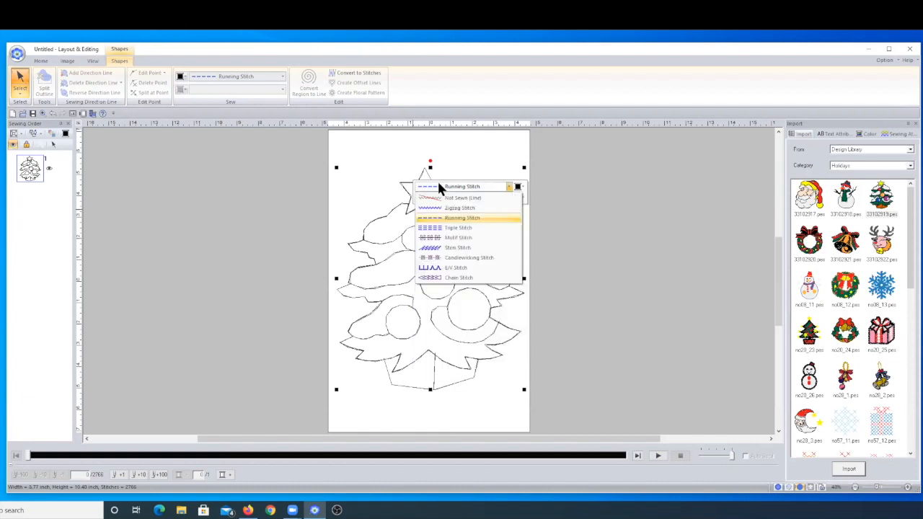
pyautogui.click(457, 277)
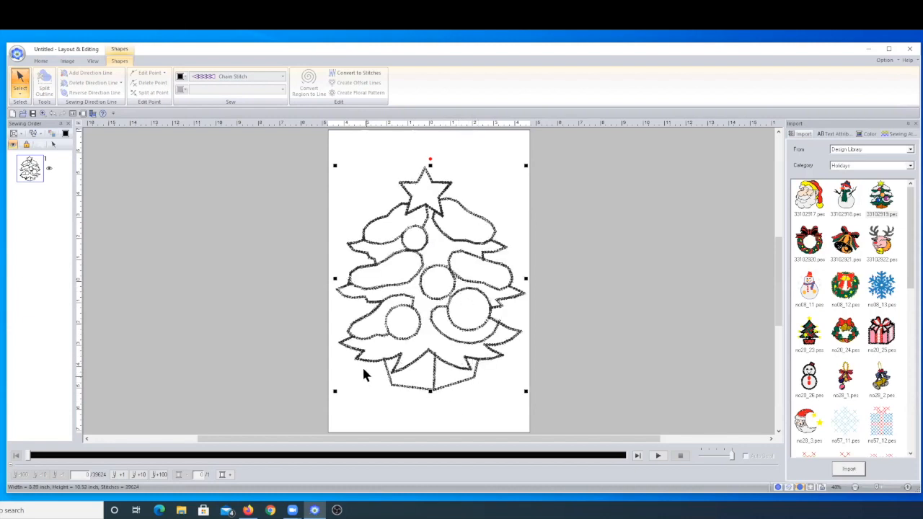
# Set the tree outline's stitch type to Motif Stitch and apply the motif030 pattern to it.
pyautogui.rightClick(416, 186)
pyautogui.click(443, 154)
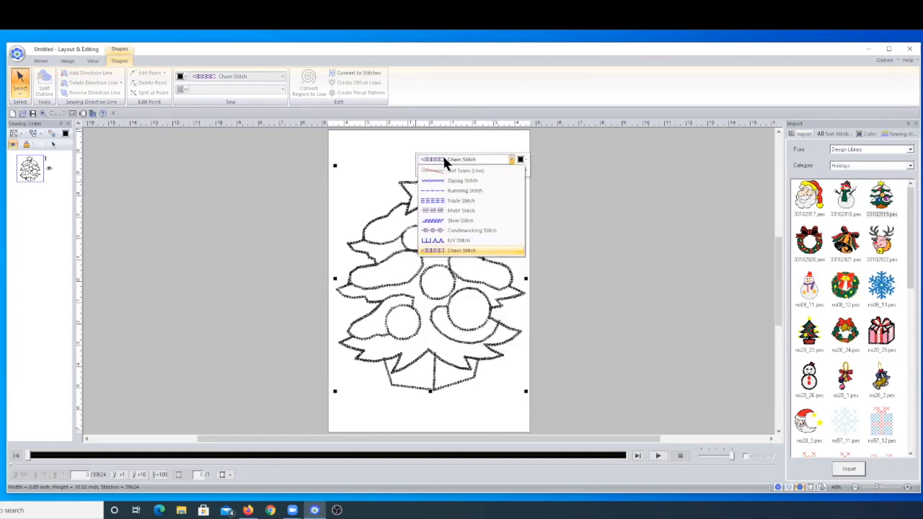
pyautogui.click(459, 211)
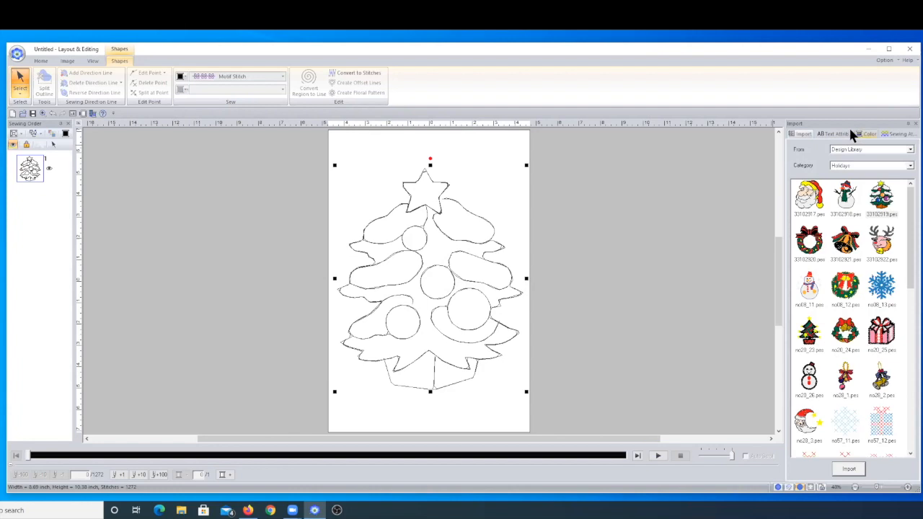
pyautogui.click(894, 134)
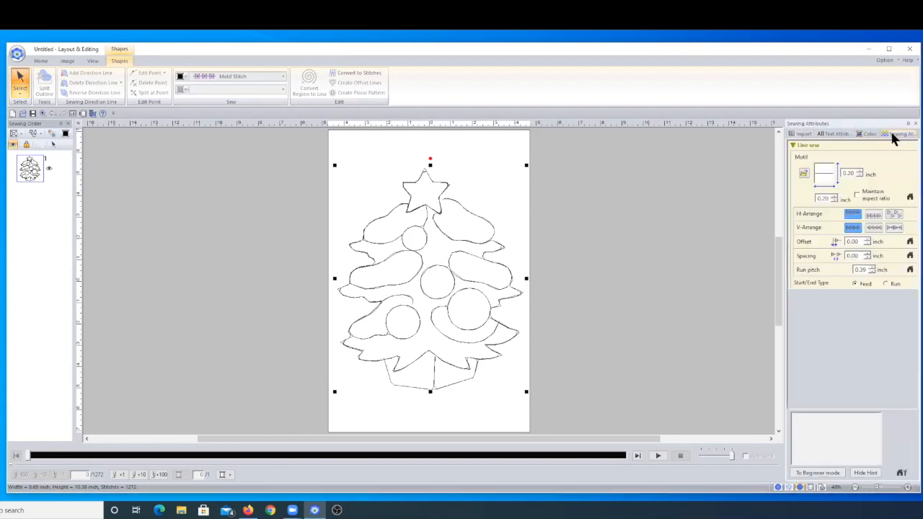
pyautogui.click(804, 174)
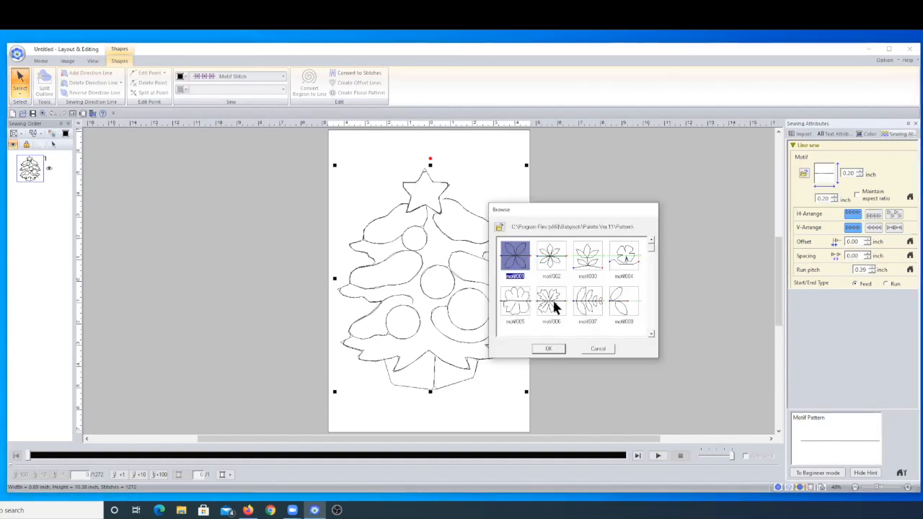
pyautogui.moveTo(651, 247); pyautogui.dragTo(652, 269)
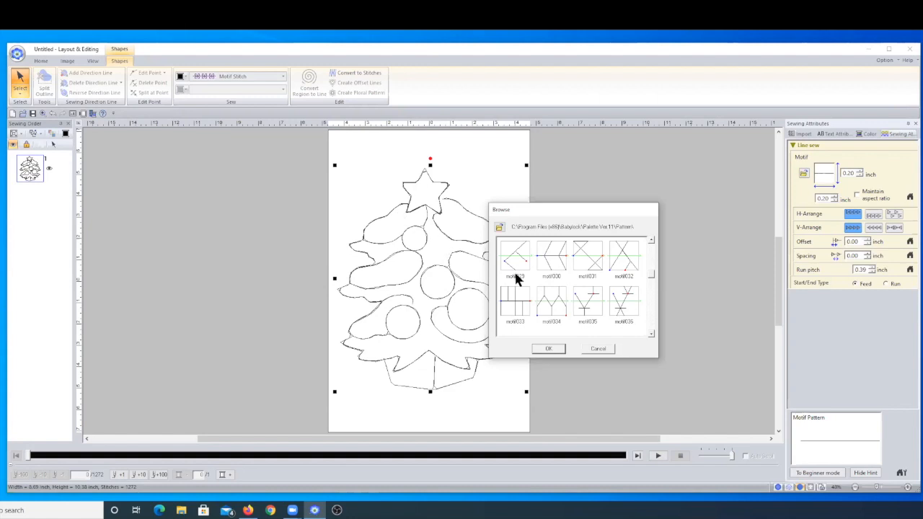
pyautogui.click(558, 273)
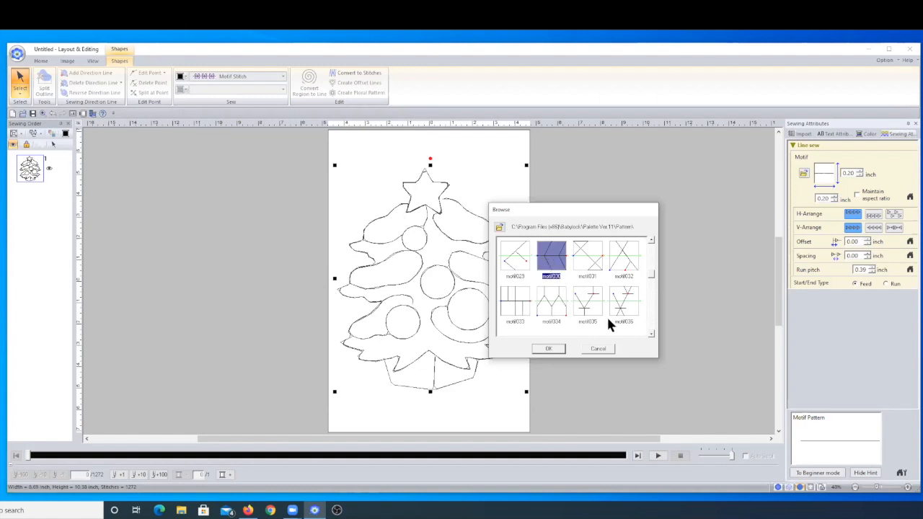
pyautogui.click(552, 348)
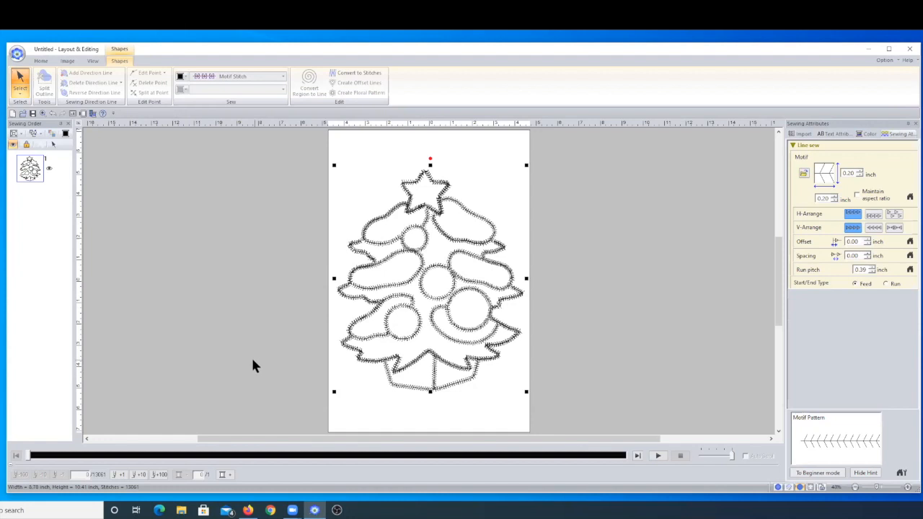
# Start a new blank layout without saving the changes to the tree design.
pyautogui.click(20, 73)
pyautogui.click(11, 113)
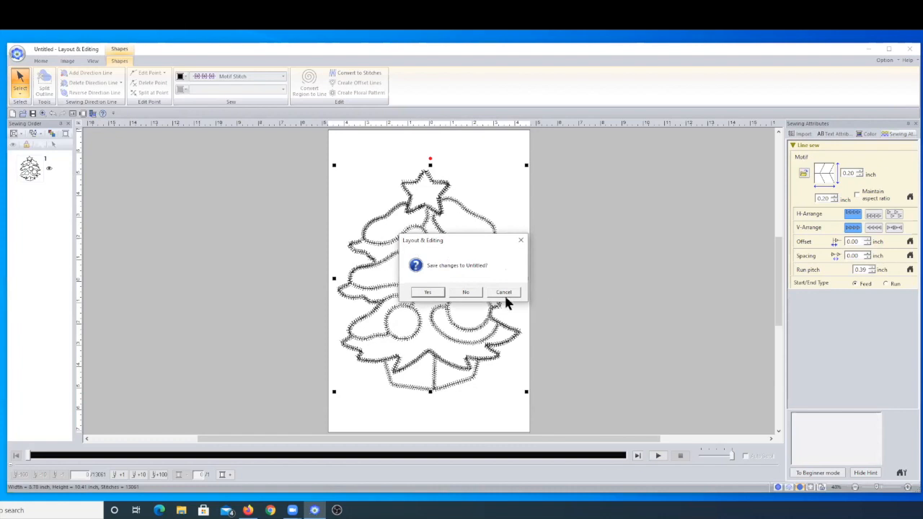
pyautogui.click(469, 291)
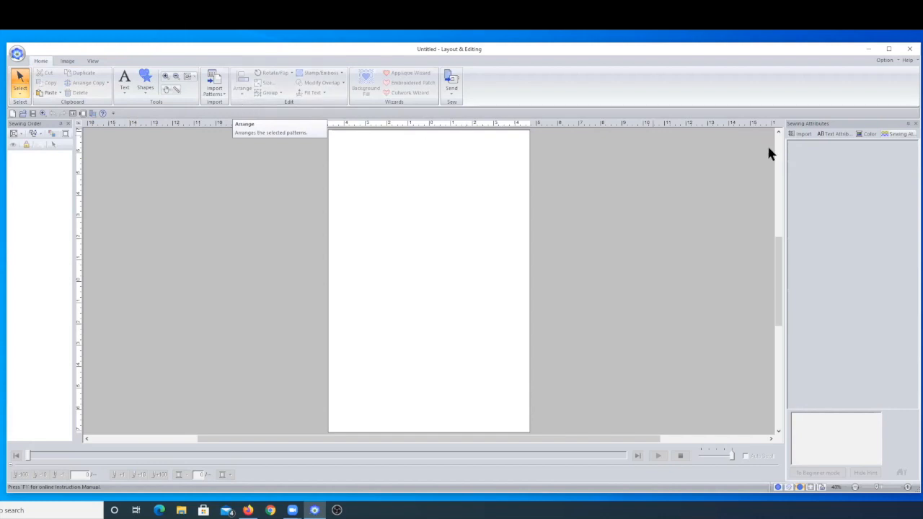
# Place the snowflake no08_13.pes from the Holidays category on the page and enlarge it to about 8.35 by 8.55 inches.
pyautogui.click(801, 135)
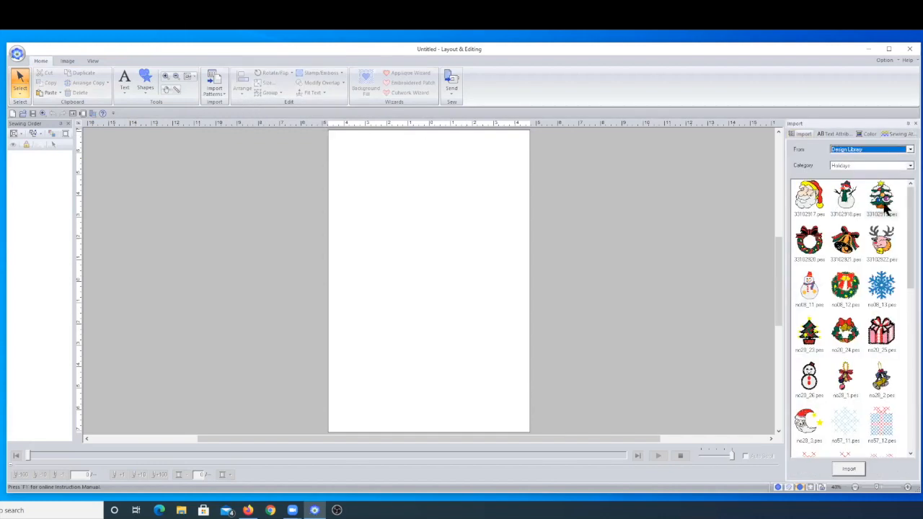
pyautogui.moveTo(880, 288); pyautogui.dragTo(517, 432)
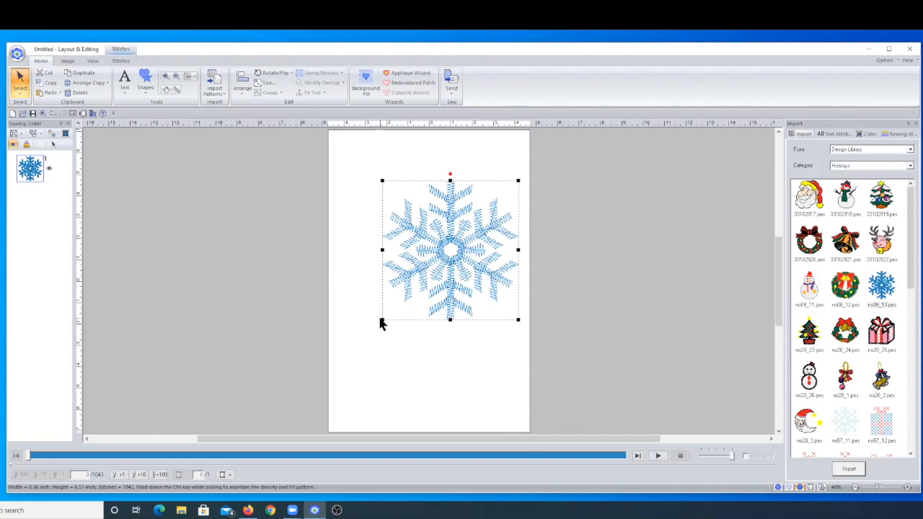
pyautogui.moveTo(382, 320); pyautogui.dragTo(300, 364)
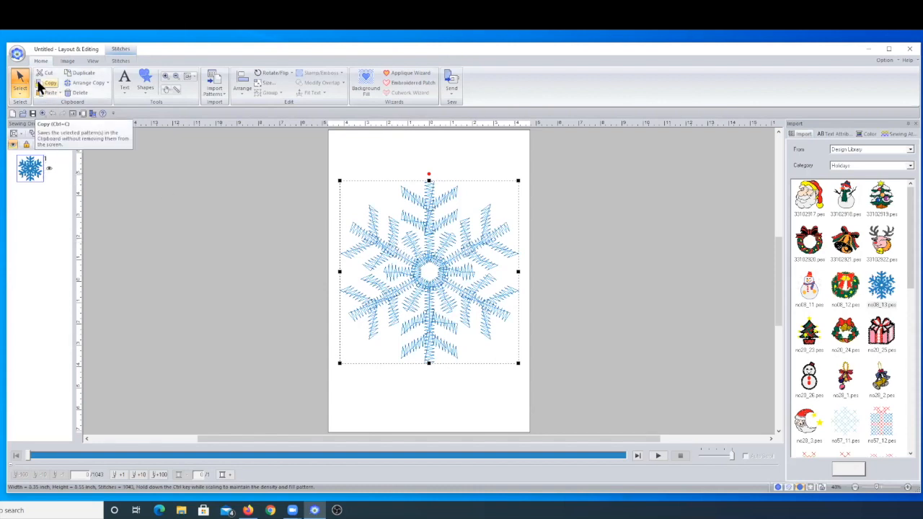
# Copy and paste the snowflake, and move the pasted copy off the page, beside the original on its left.
pyautogui.click(38, 85)
pyautogui.click(36, 83)
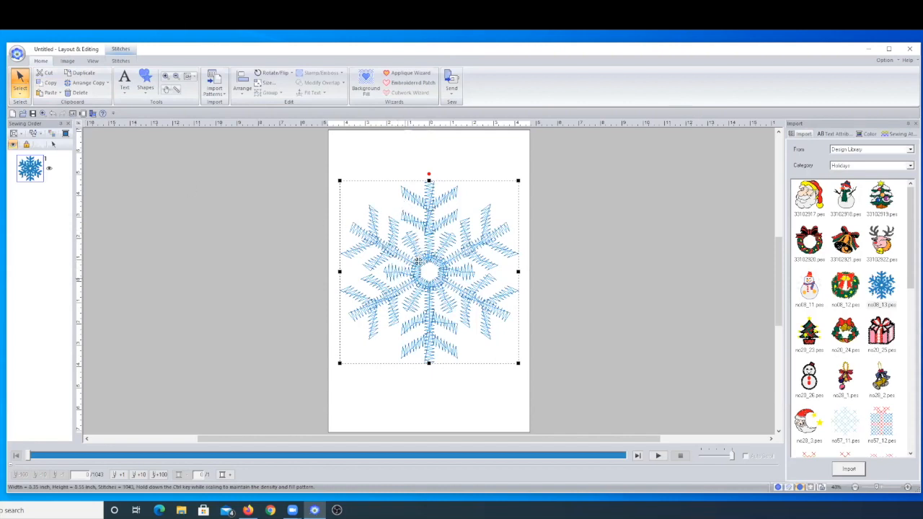
pyautogui.click(46, 93)
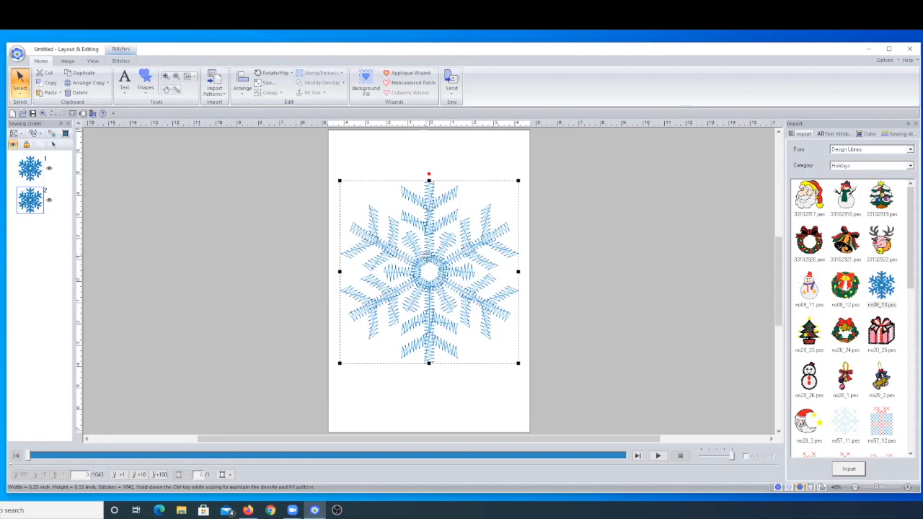
pyautogui.moveTo(425, 254); pyautogui.dragTo(283, 269)
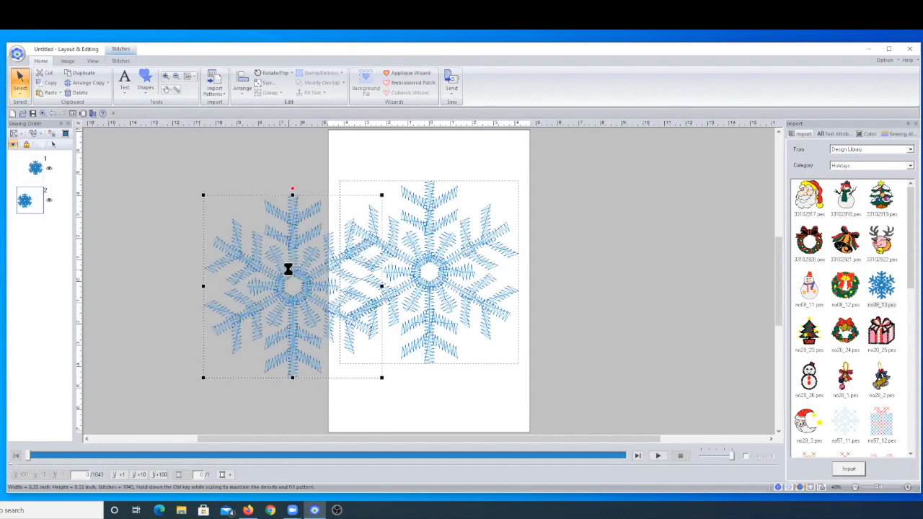
pyautogui.click(254, 251)
pyautogui.click(305, 212)
pyautogui.moveTo(305, 212); pyautogui.dragTo(234, 198)
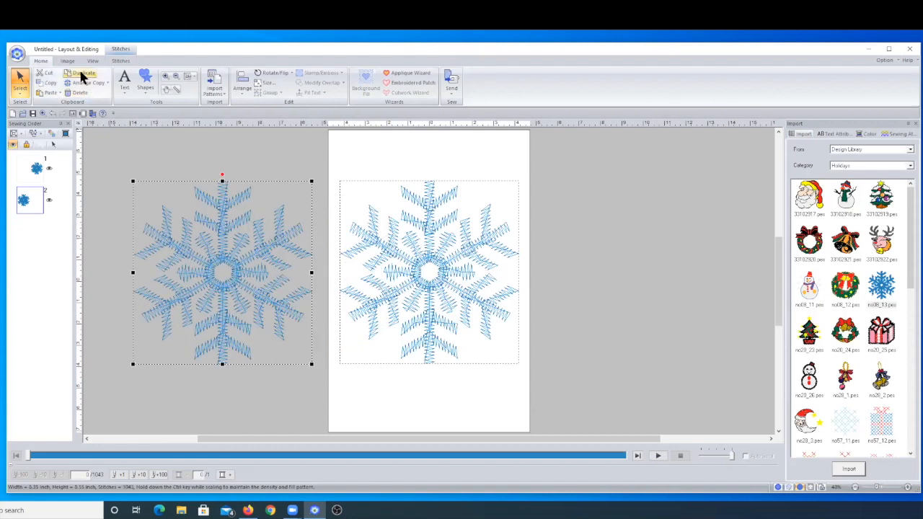
# Duplicate the snowflake on the page, move the overlapping pair slightly upward together, and deselect them.
pyautogui.click(41, 166)
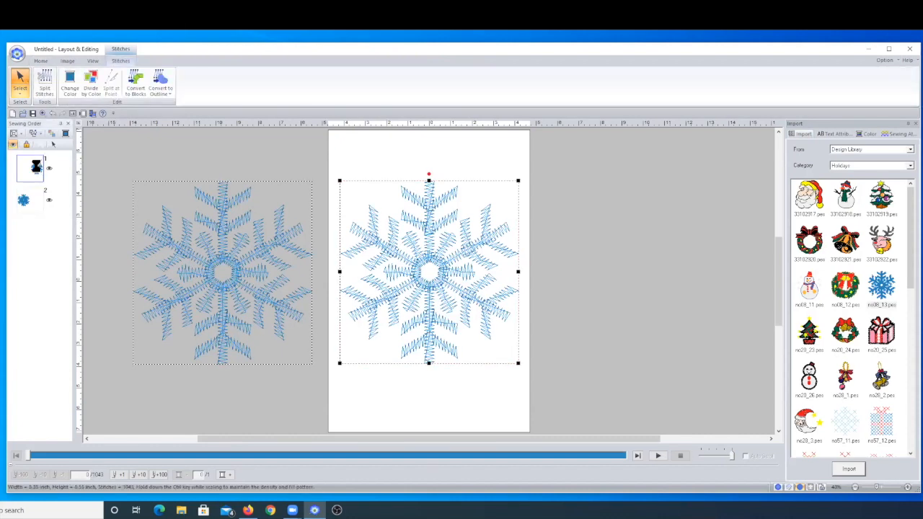
pyautogui.click(41, 61)
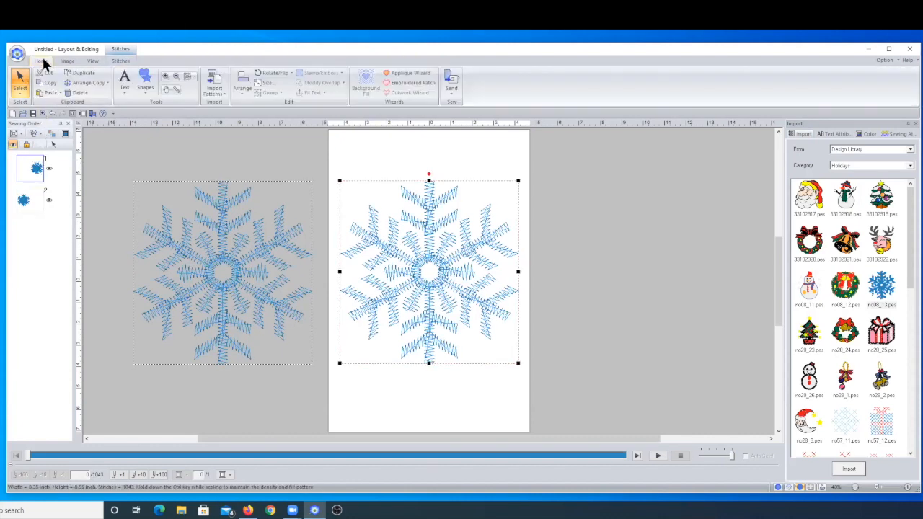
pyautogui.click(78, 73)
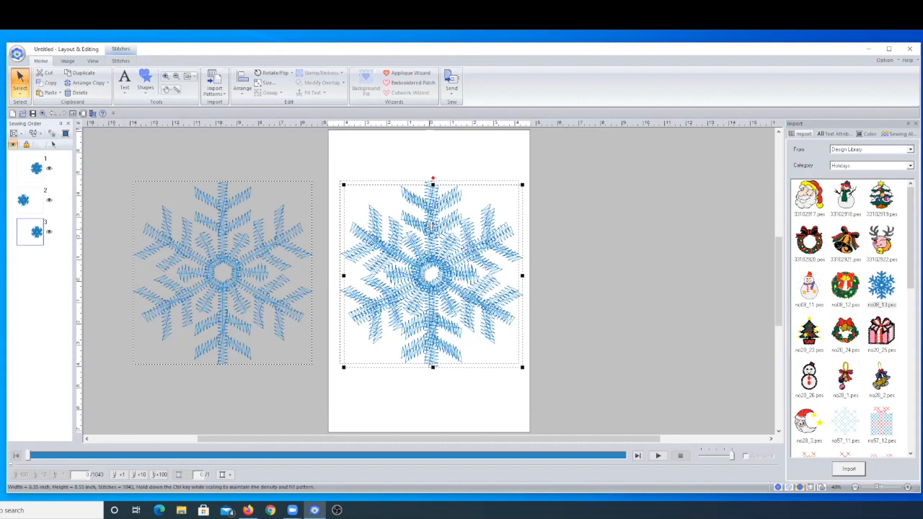
pyautogui.moveTo(429, 230); pyautogui.dragTo(614, 214)
pyautogui.moveTo(417, 247); pyautogui.dragTo(433, 233)
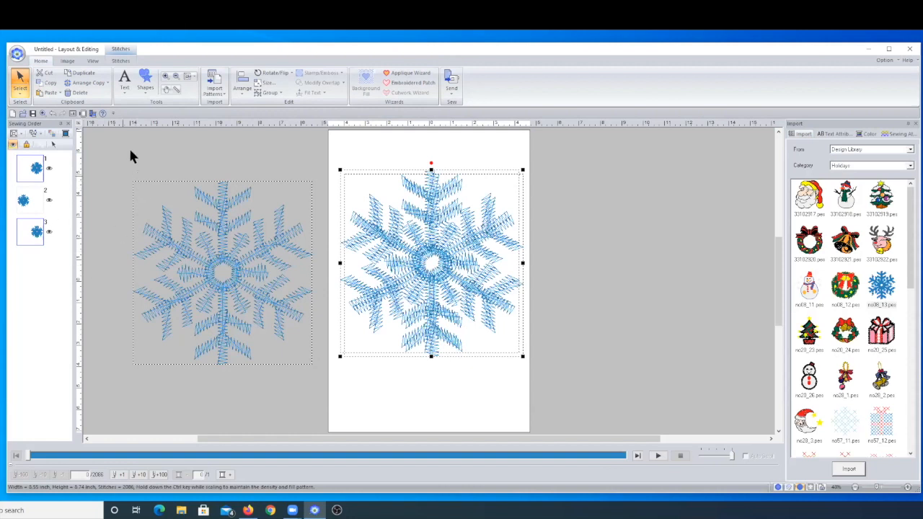
pyautogui.click(663, 199)
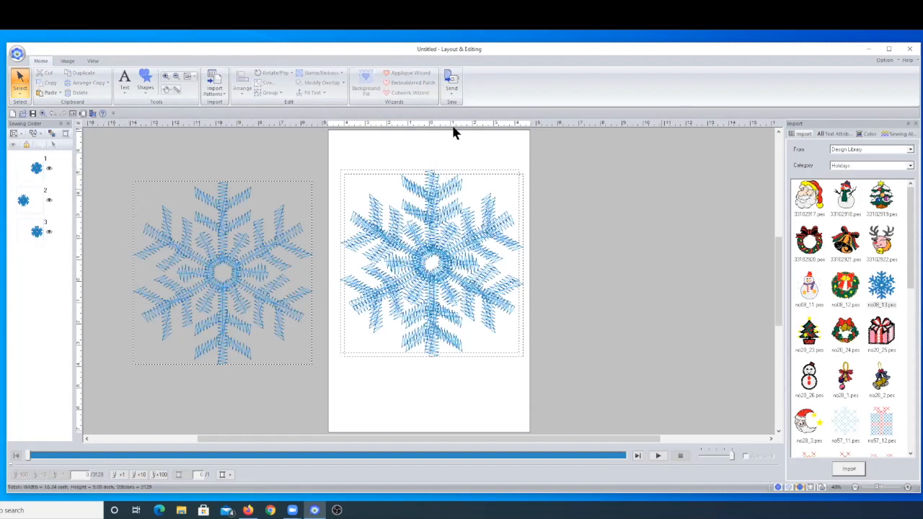
# Move the duplicated snowflake off the page, to the right of the original, and deselect it.
pyautogui.click(34, 230)
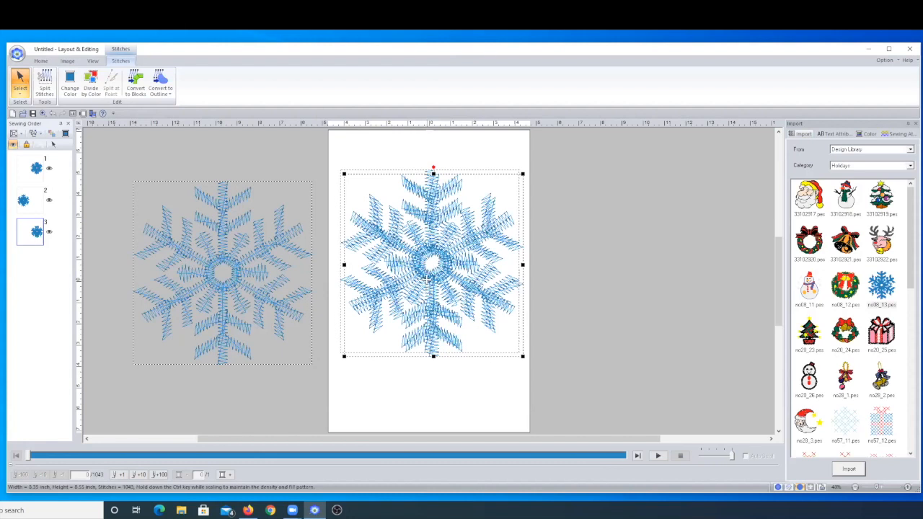
pyautogui.moveTo(426, 278); pyautogui.dragTo(654, 265)
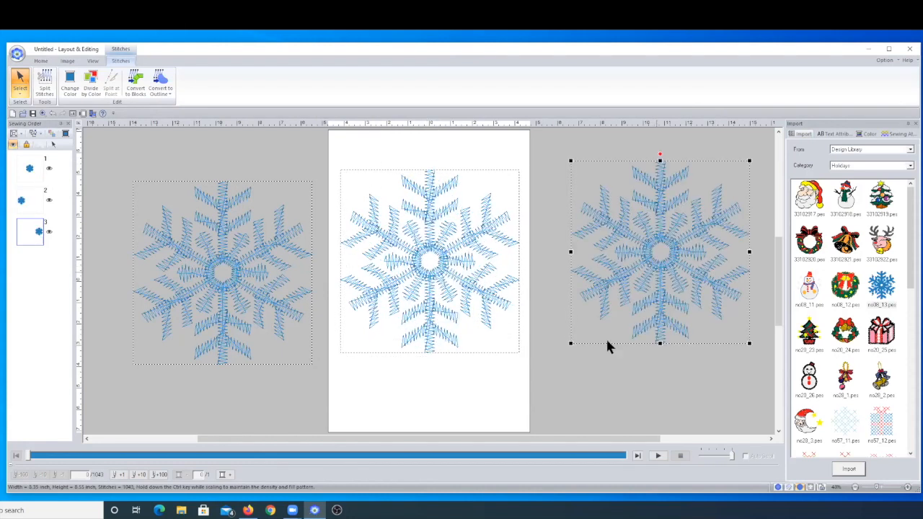
pyautogui.click(410, 245)
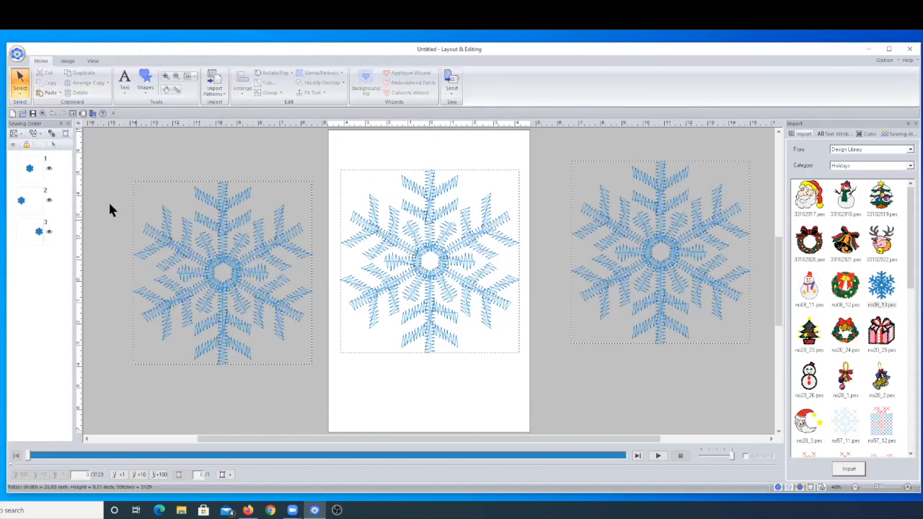
pyautogui.click(33, 178)
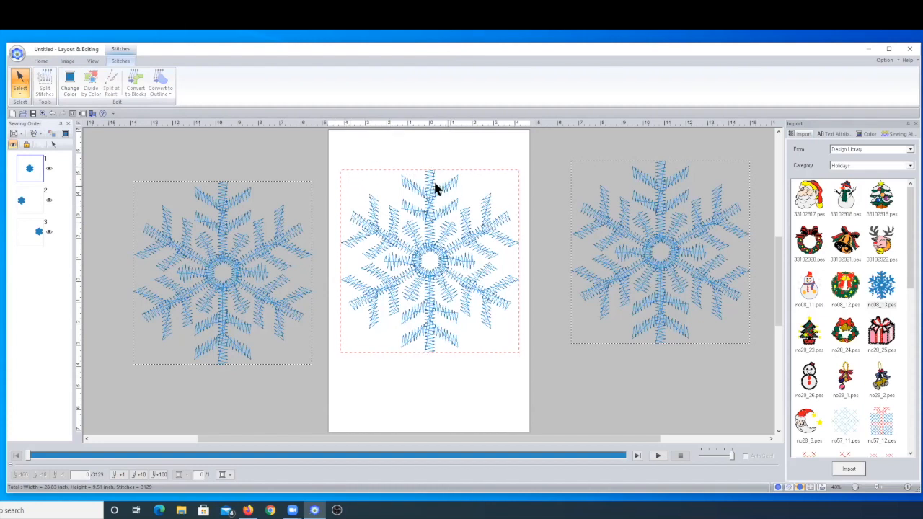
pyautogui.click(42, 61)
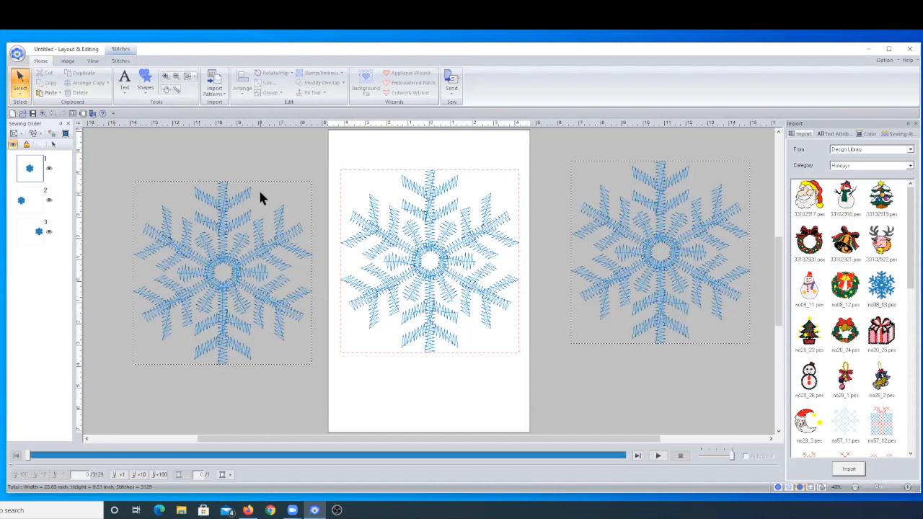
pyautogui.click(37, 167)
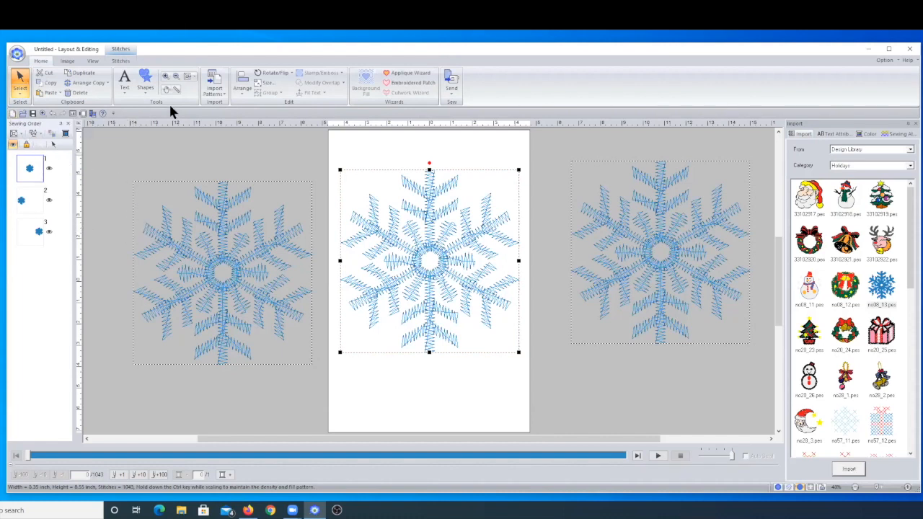
pyautogui.click(412, 210)
pyautogui.rightClick(412, 209)
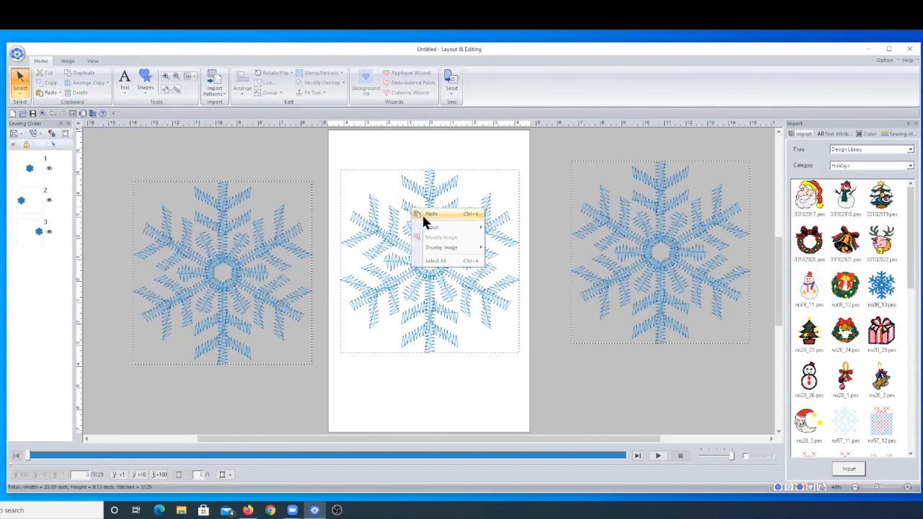
pyautogui.click(524, 137)
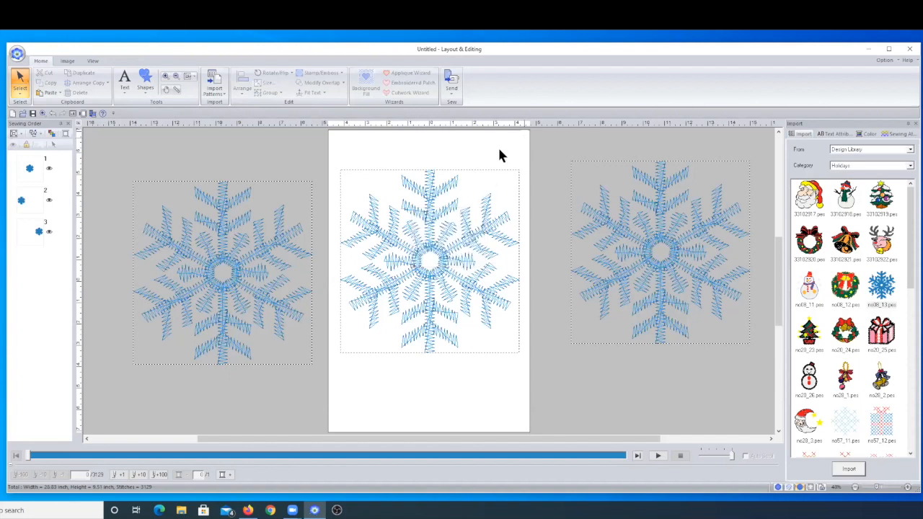
# Center the snowflake that remains on the page.
pyautogui.click(30, 165)
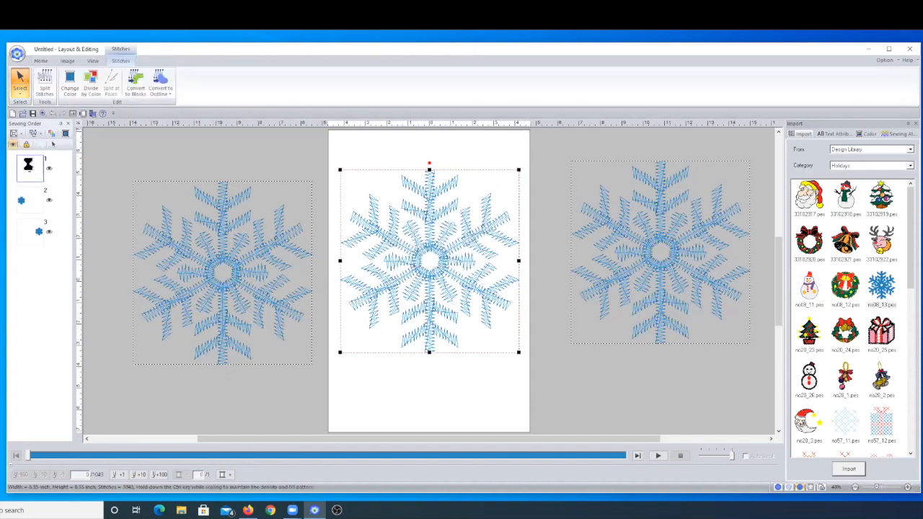
pyautogui.rightClick(426, 212)
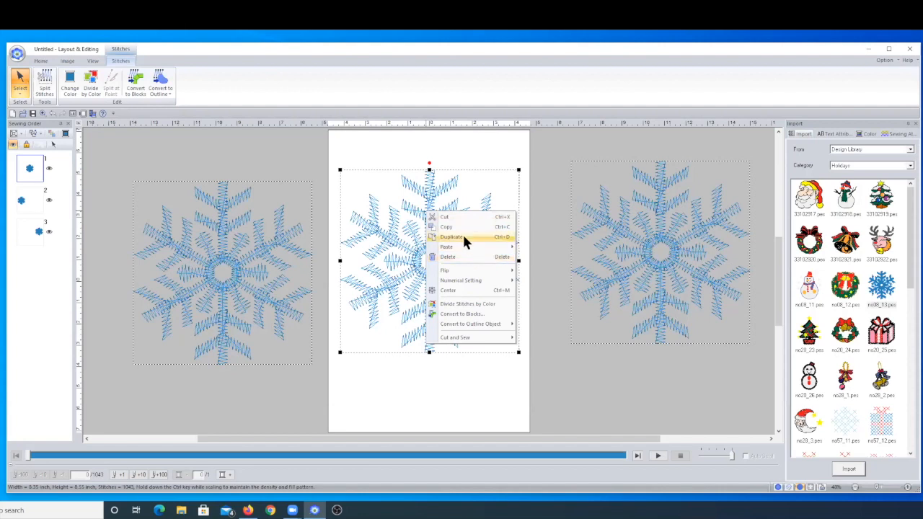
pyautogui.moveTo(455, 249)
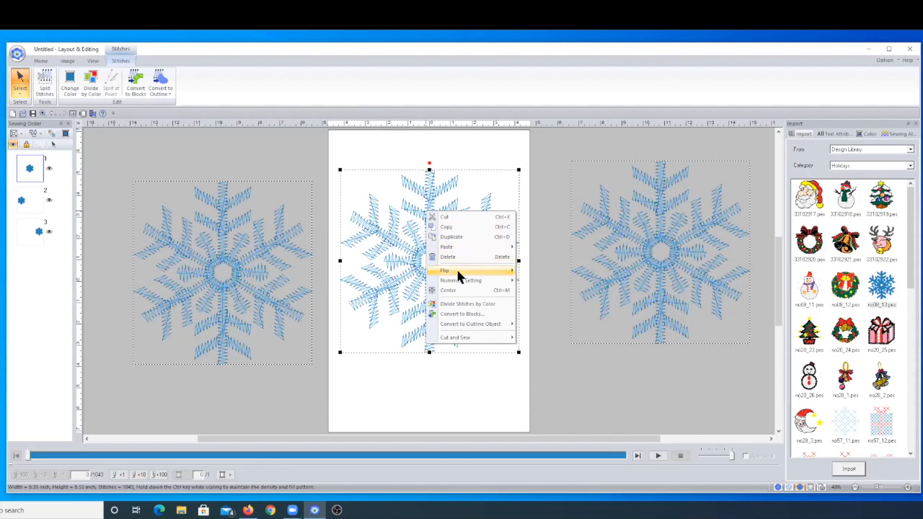
pyautogui.moveTo(456, 271)
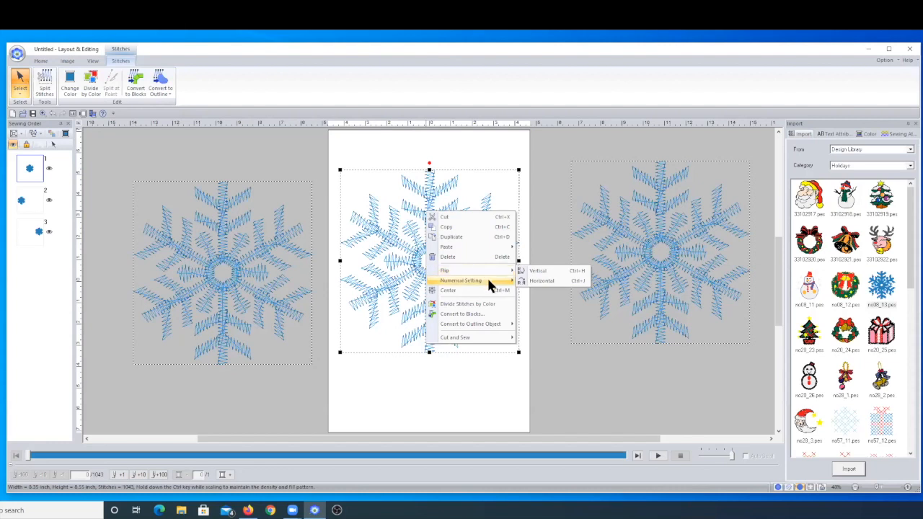
pyautogui.moveTo(489, 285)
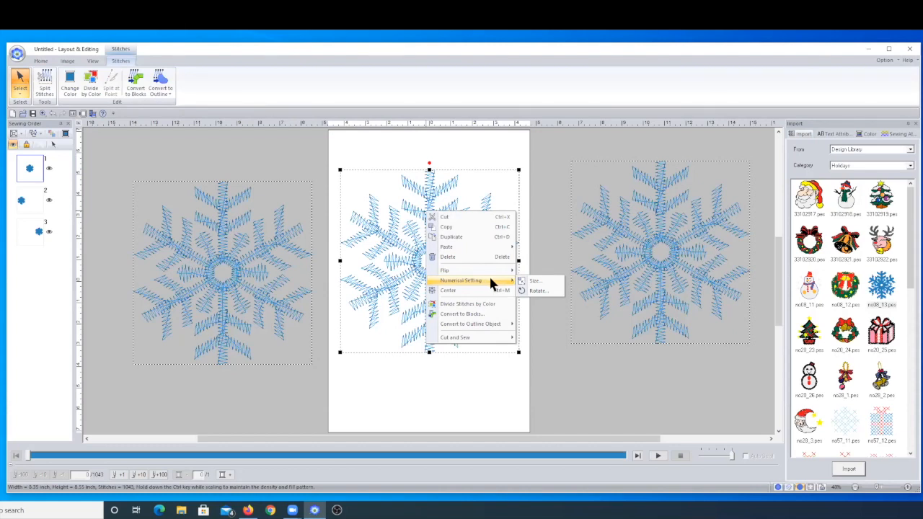
pyautogui.click(466, 290)
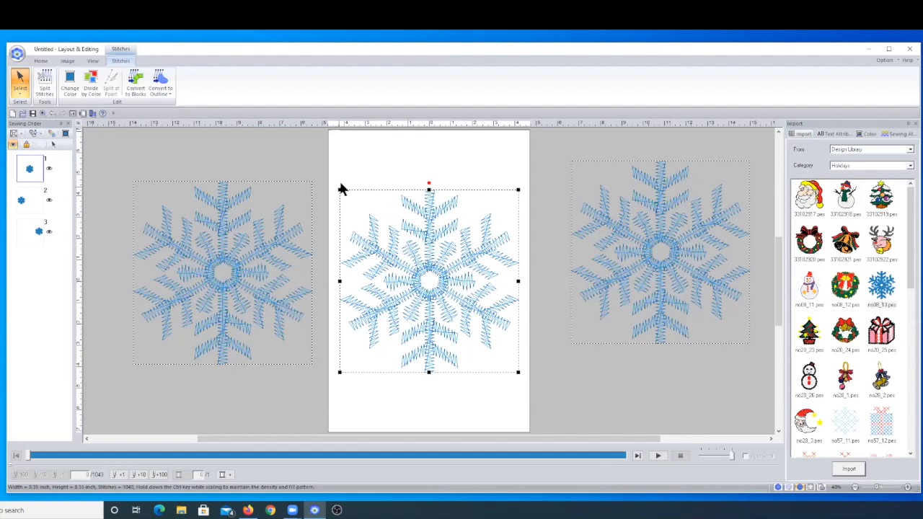
# Start a new blank layout without saving the changes to the three-snowflake layout.
pyautogui.click(41, 61)
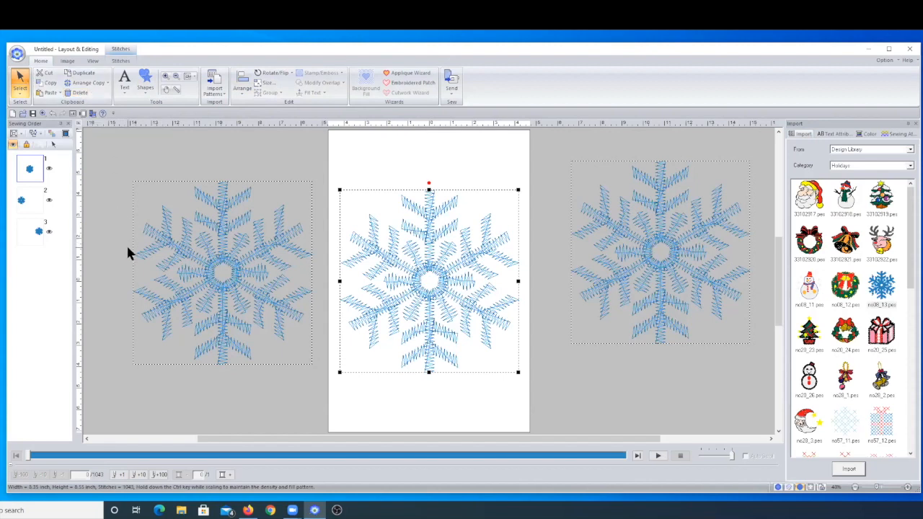
pyautogui.click(12, 116)
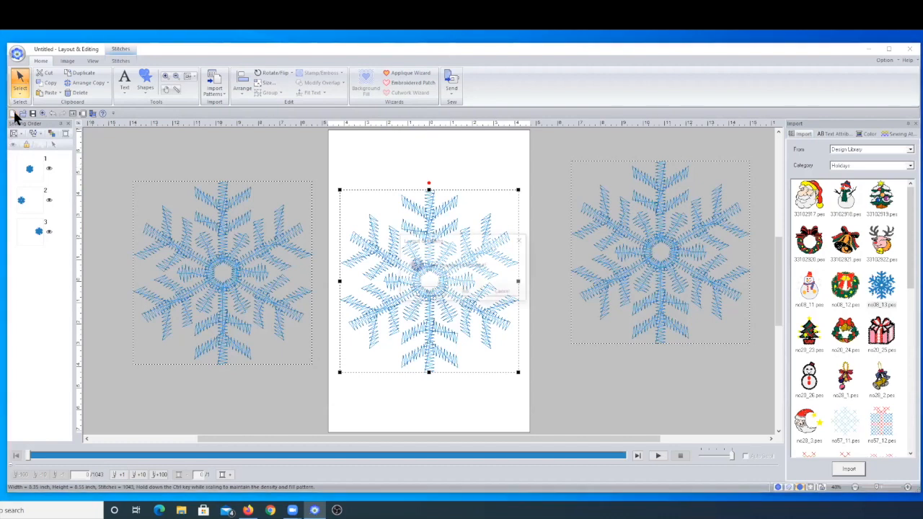
pyautogui.click(456, 290)
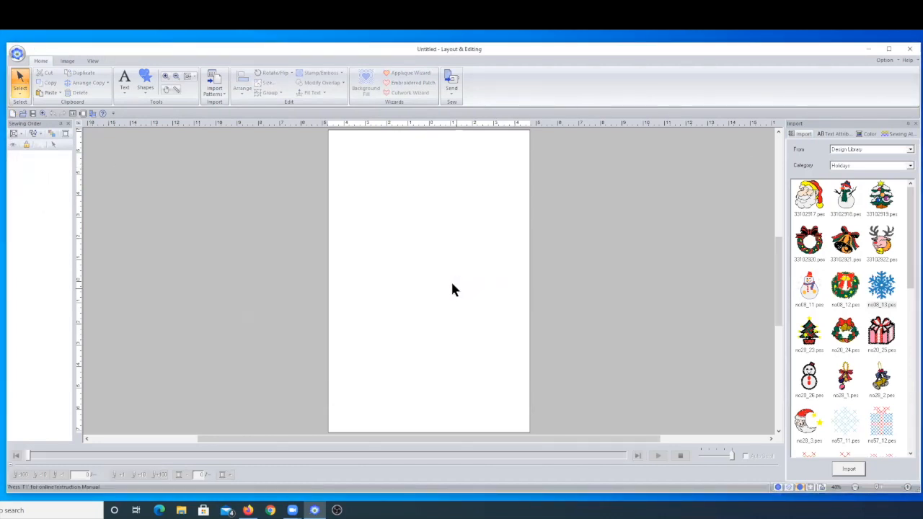
# Import the snowflake no08_13.pes, enlarge it to about 1.63 by 1.67 inches and place it near the page's upper-left corner.
pyautogui.click(880, 288)
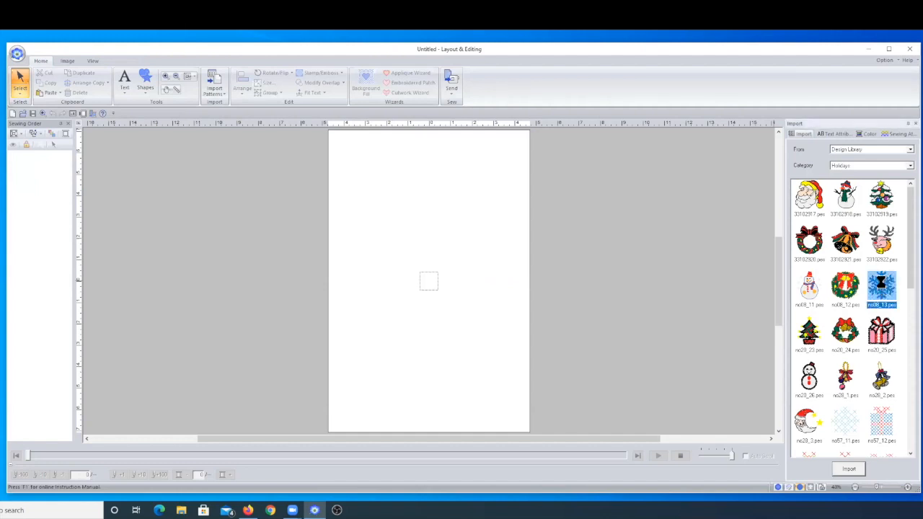
pyautogui.click(849, 469)
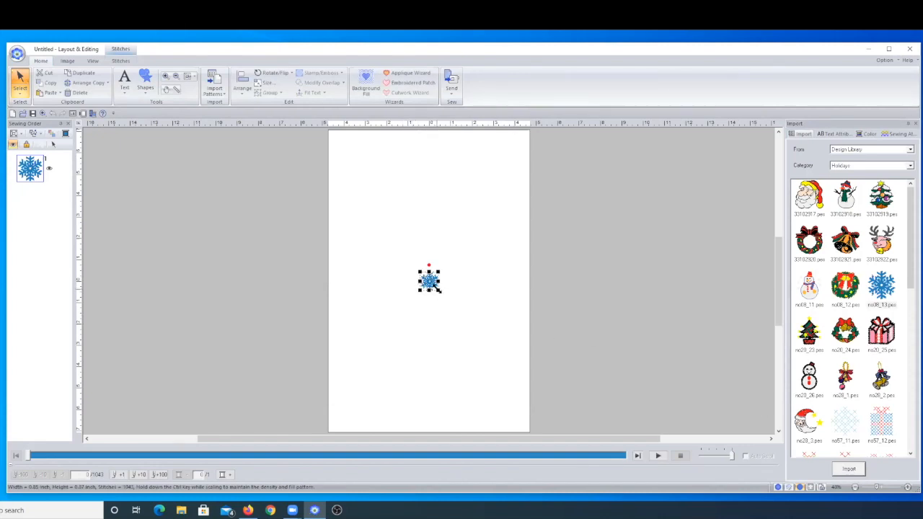
pyautogui.moveTo(438, 291); pyautogui.dragTo(361, 186)
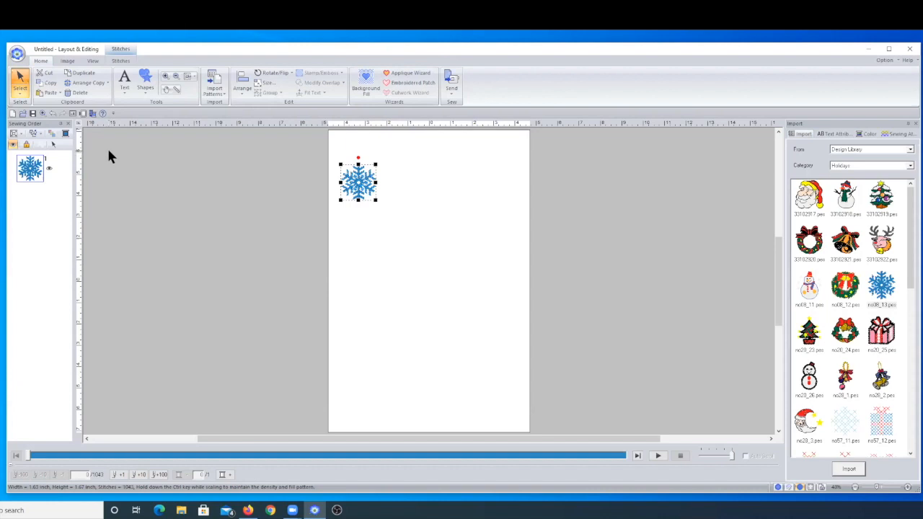
# Try a Vertical Mirror Copy of the snowflake across the page, spanning about 8.55 inches in total, and undo it.
pyautogui.click(92, 85)
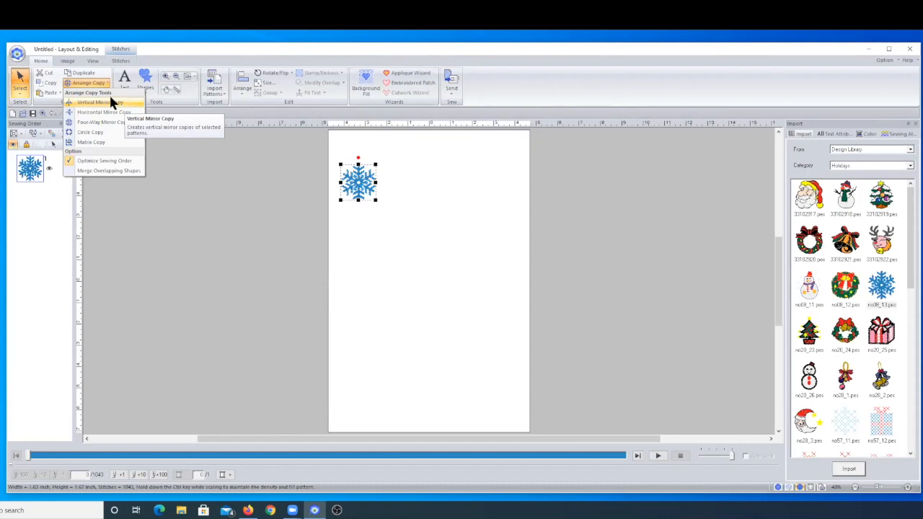
pyautogui.click(104, 101)
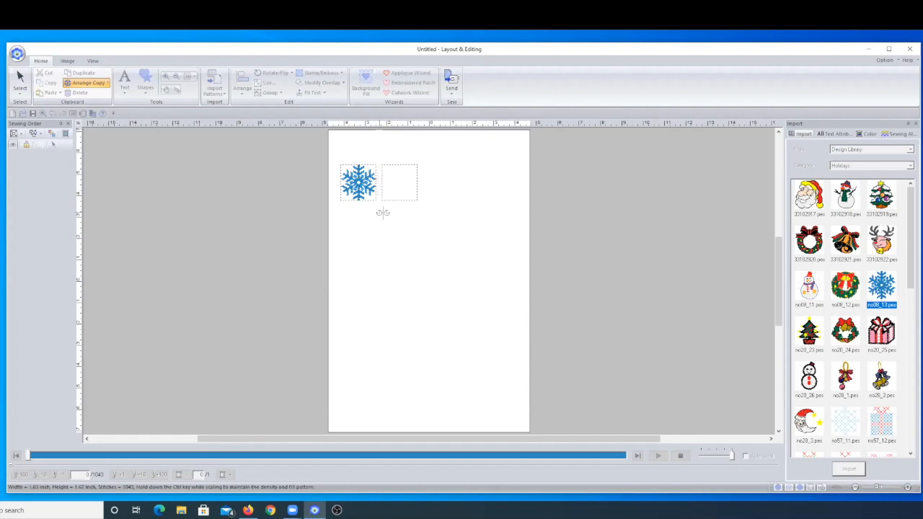
pyautogui.click(433, 213)
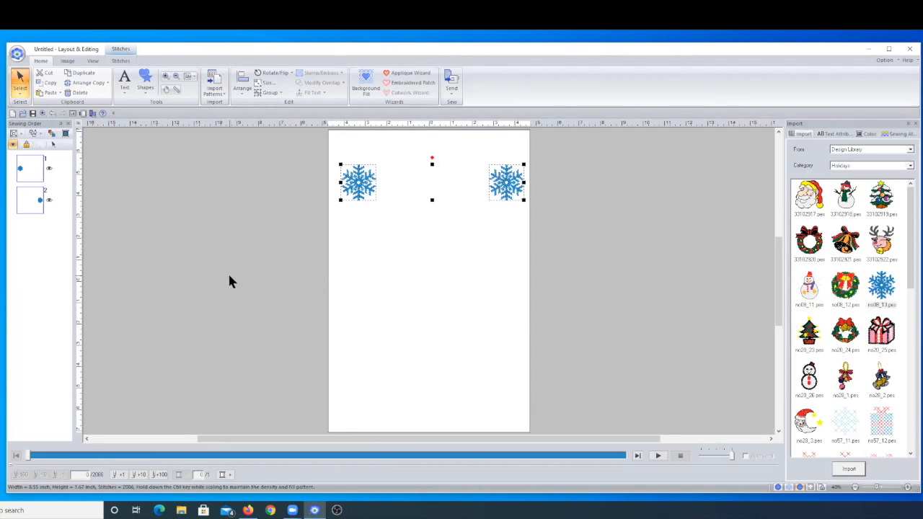
pyautogui.hotkey('ctrl', 'z')
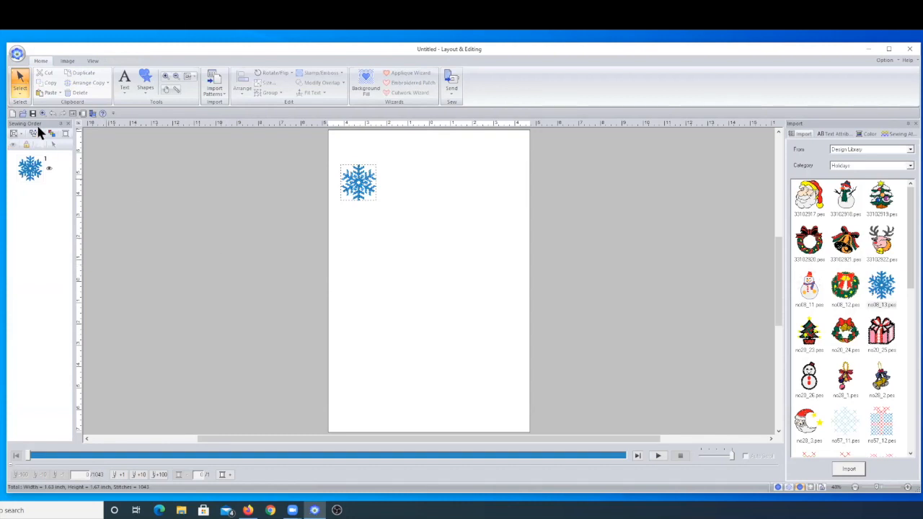
# Try a Horizontal Mirror Copy placing a second snowflake directly below the first, about 4.07 inches high in total, and undo it.
pyautogui.click(21, 162)
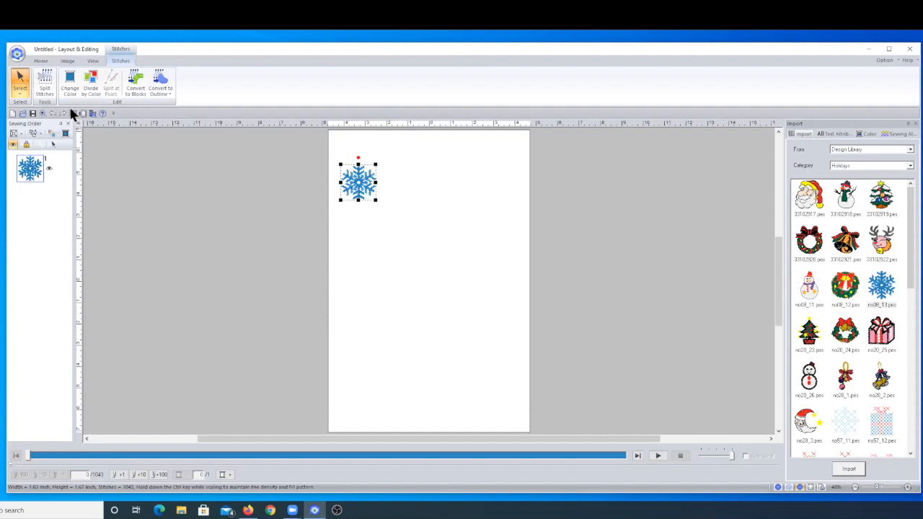
pyautogui.click(41, 60)
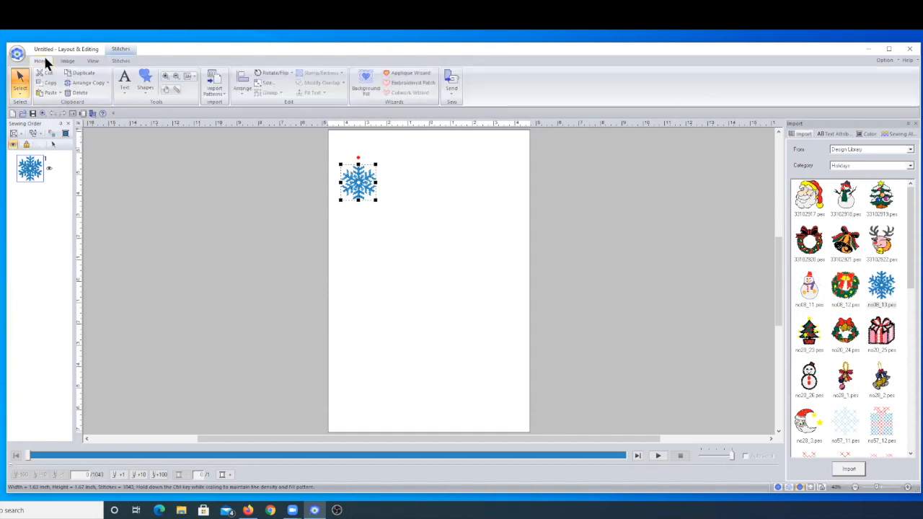
pyautogui.click(81, 85)
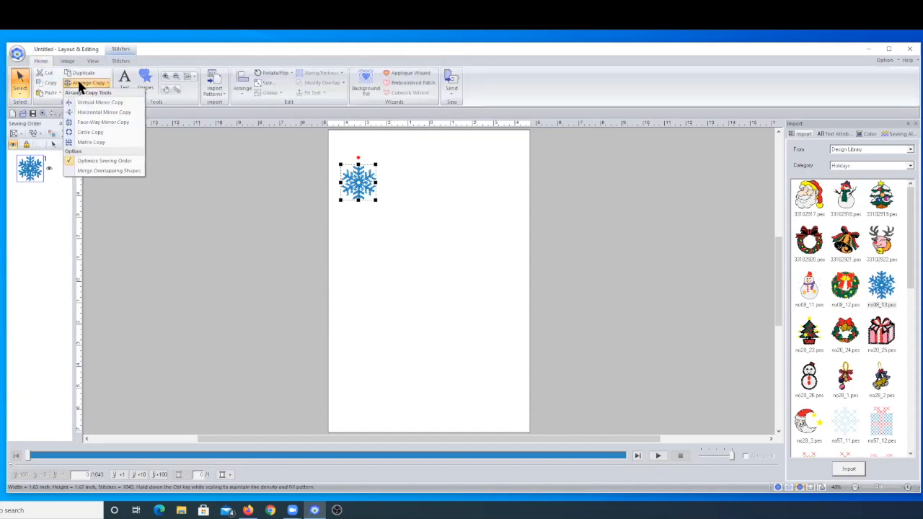
pyautogui.click(110, 114)
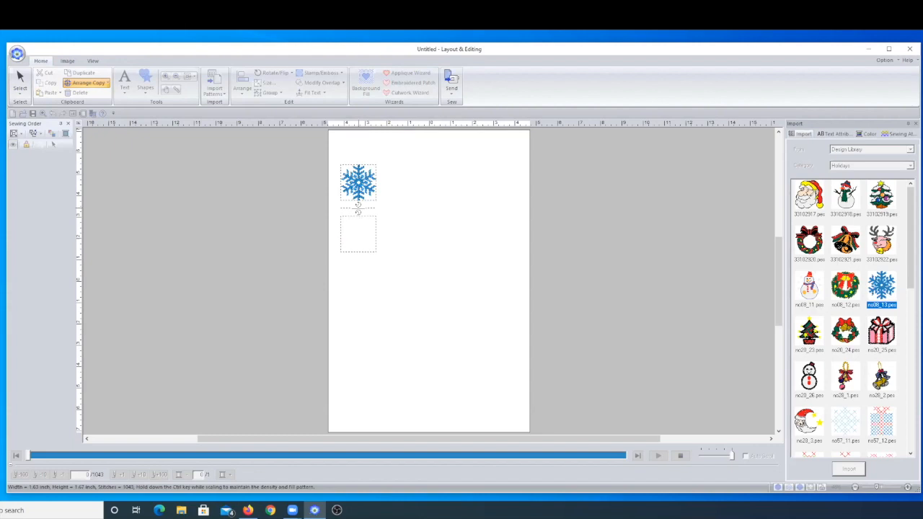
pyautogui.click(358, 209)
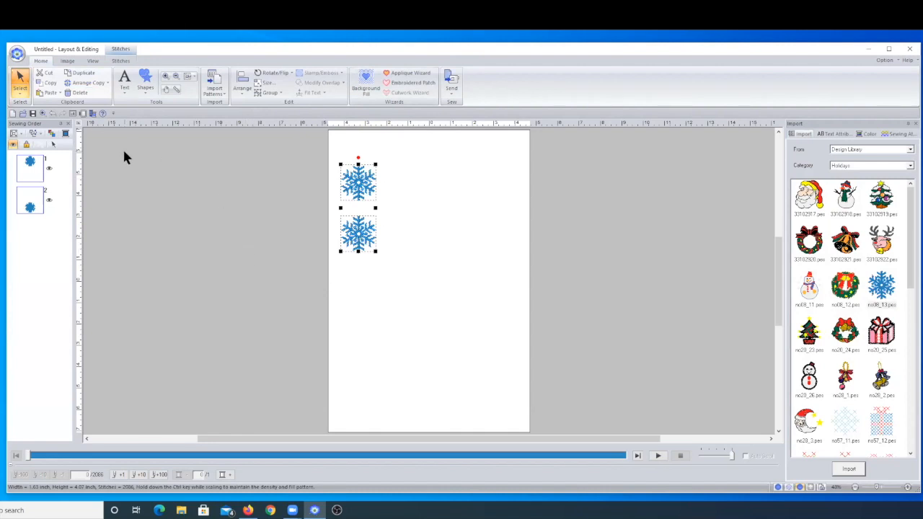
pyautogui.hotkey('ctrl', 'z')
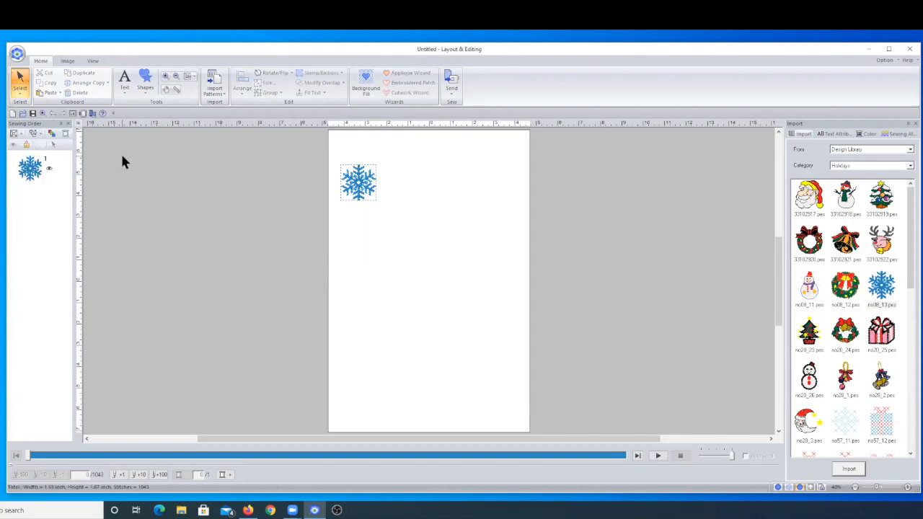
# Create a Four-Way Mirror Copy of the snowflake, with the four snowflakes spanning about 7.75 by 6.40 inches on the page.
pyautogui.click(20, 169)
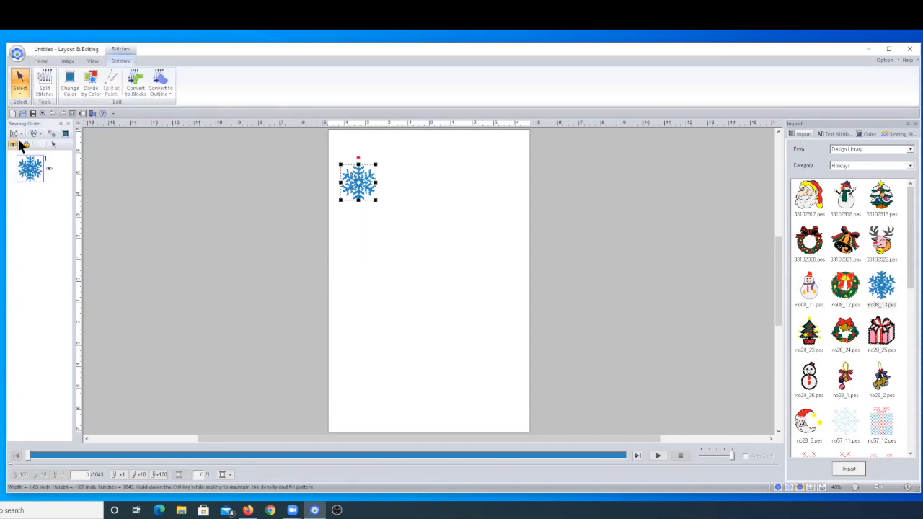
pyautogui.click(40, 61)
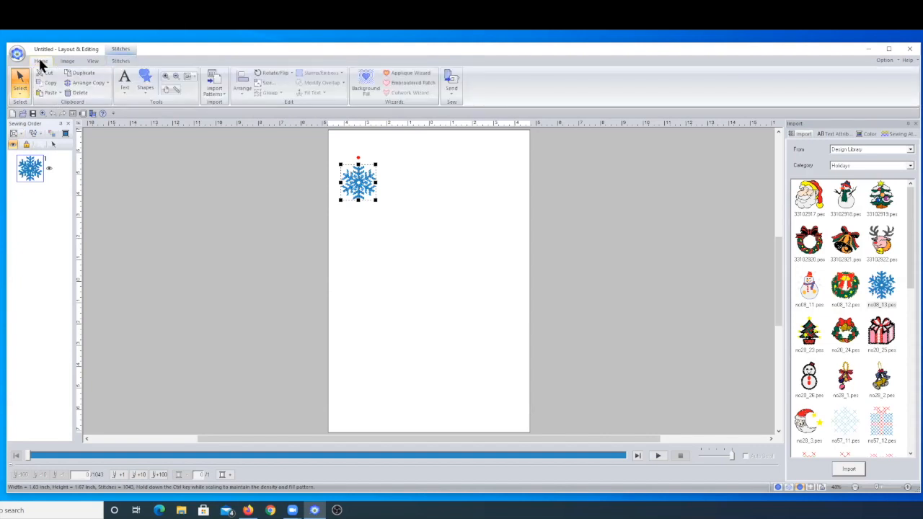
pyautogui.click(91, 83)
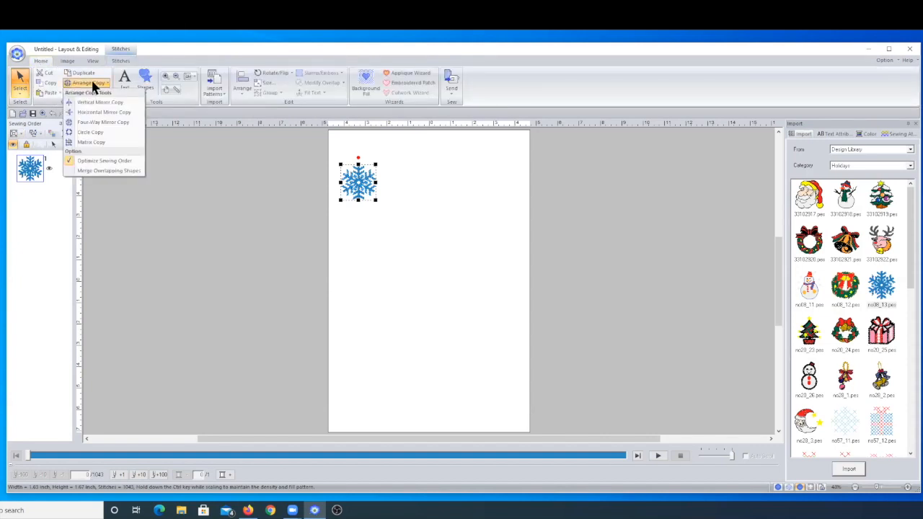
pyautogui.click(117, 121)
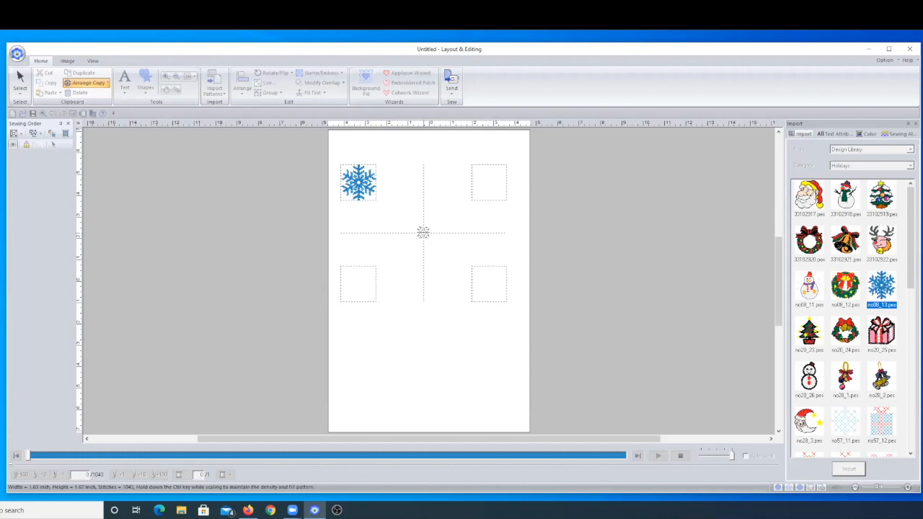
pyautogui.click(422, 232)
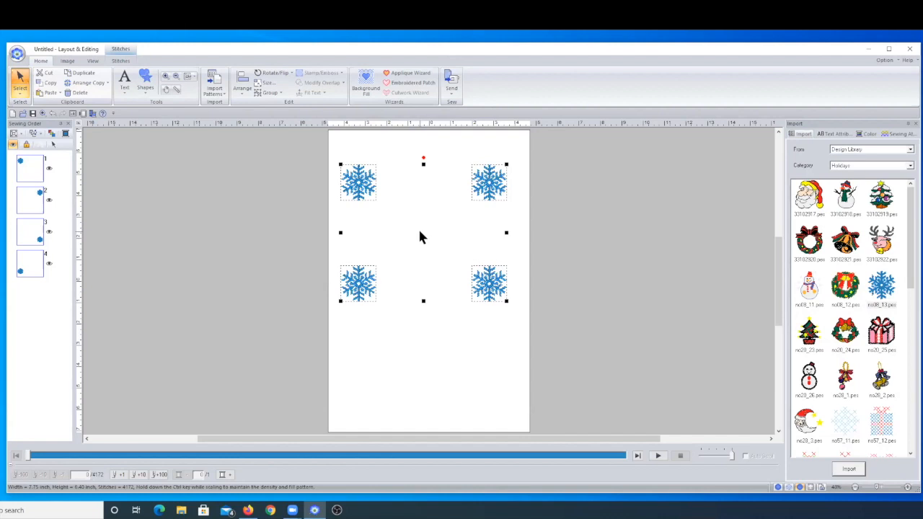
# Undo the Four-Way Mirror Copy of the snowflake.
pyautogui.hotkey('ctrl', 'z')
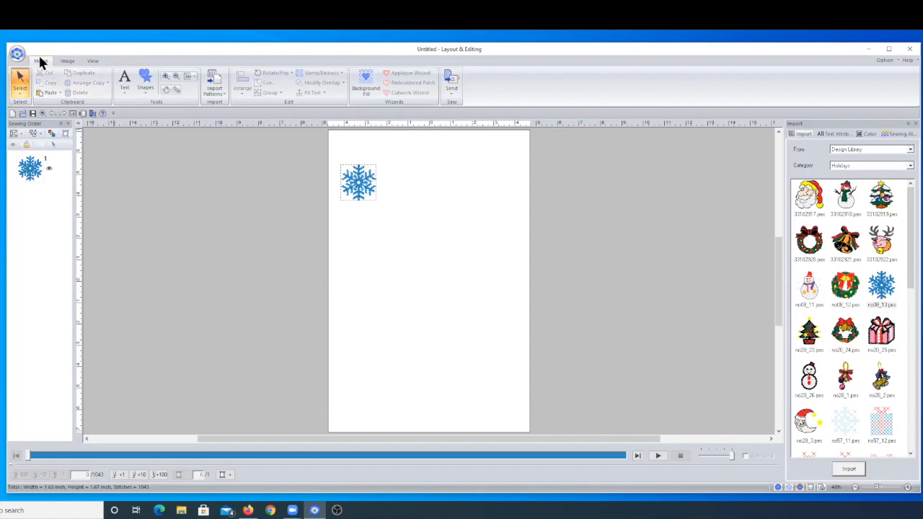
pyautogui.click(28, 175)
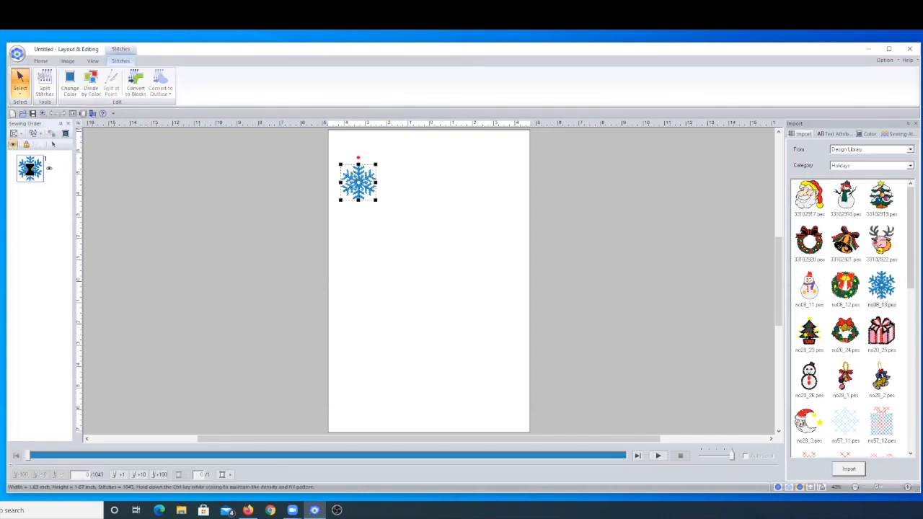
pyautogui.click(42, 61)
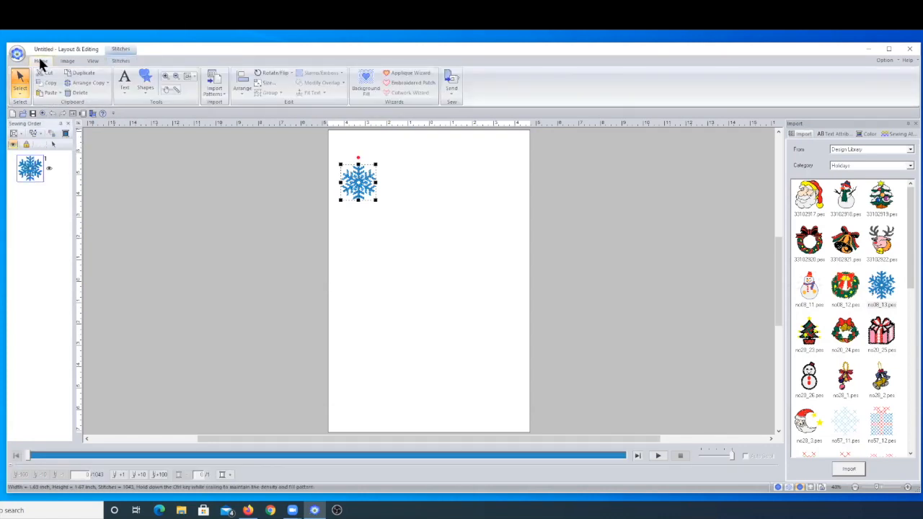
pyautogui.click(78, 73)
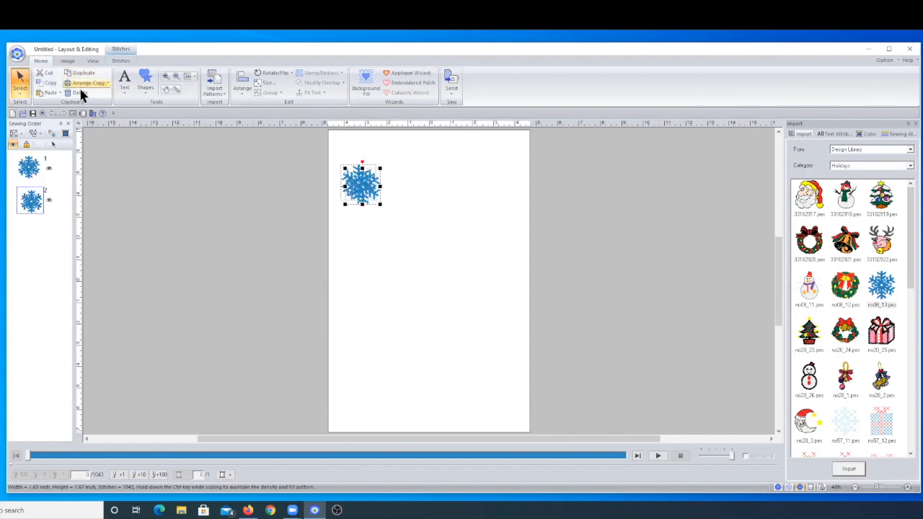
pyautogui.press('Delete')
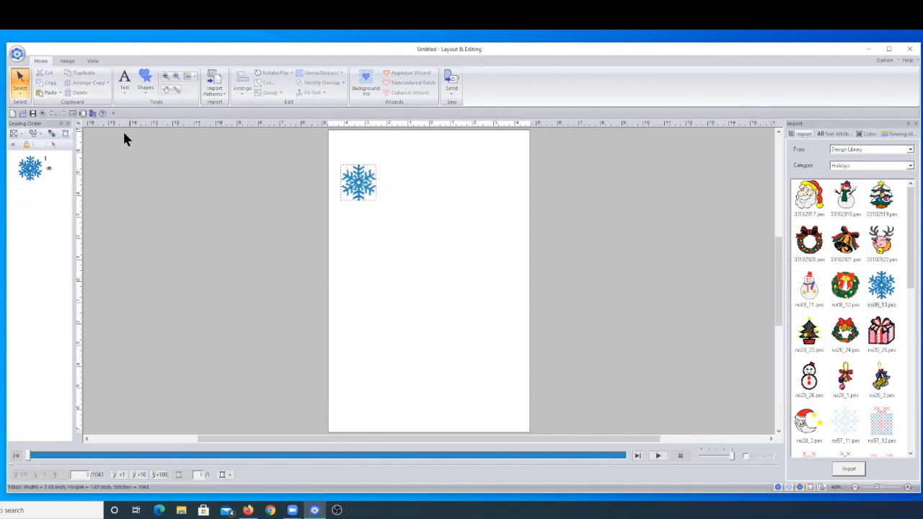
# Create a Circle Copy of the snowflake with 0.00 inch spacing, forming a ring of 11 snowflakes about 9.32 inches wide on the page.
pyautogui.click(30, 169)
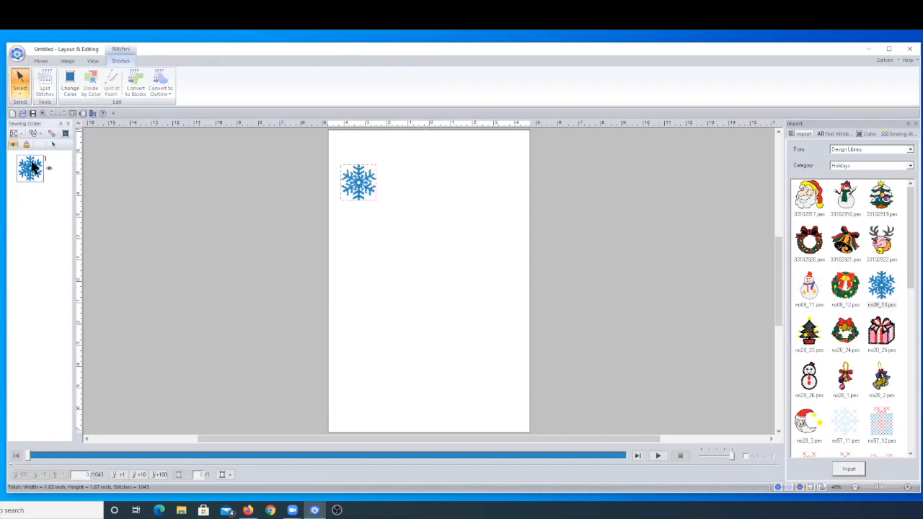
pyautogui.click(41, 61)
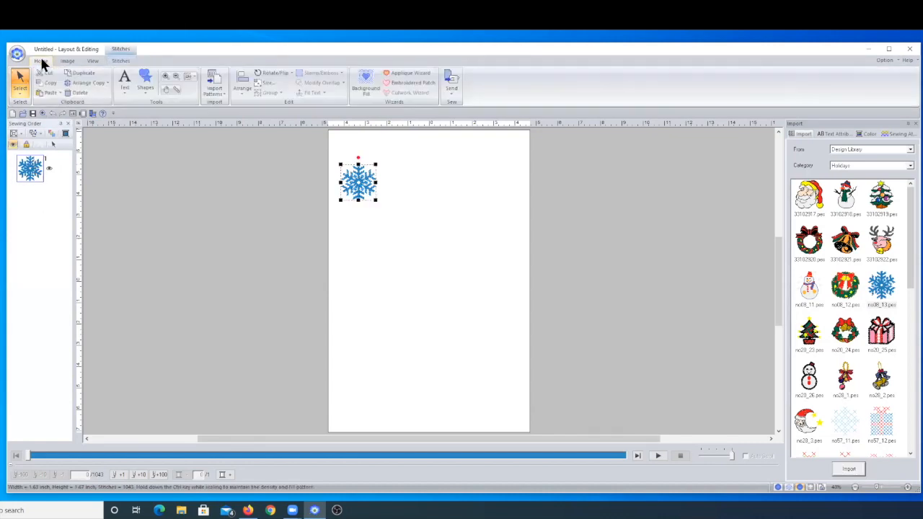
pyautogui.click(79, 82)
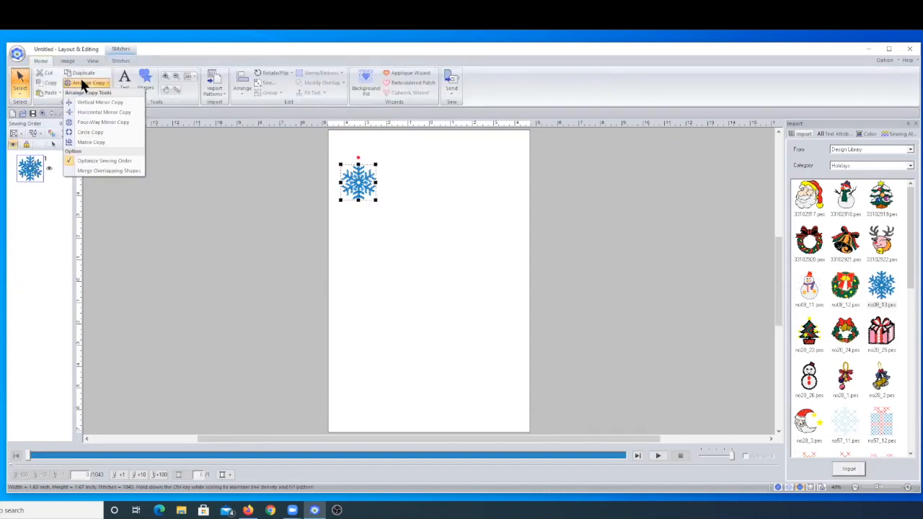
pyautogui.click(111, 132)
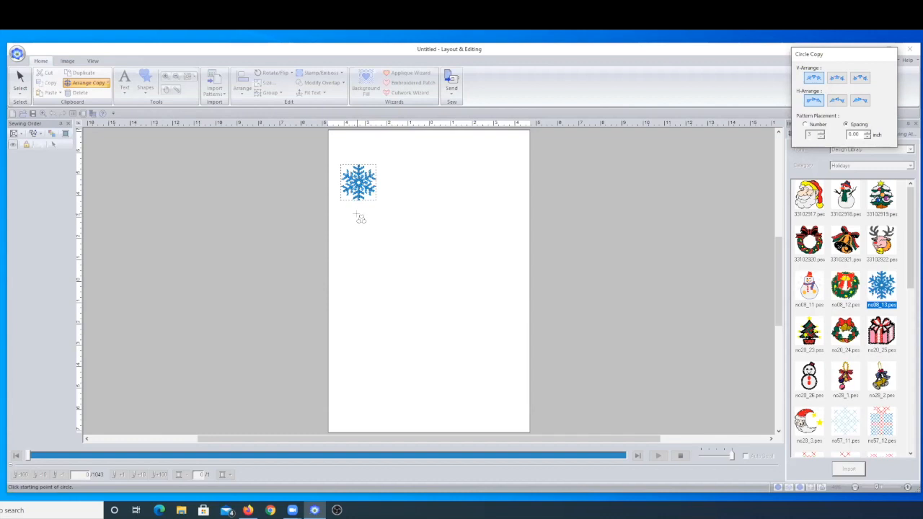
pyautogui.moveTo(357, 215); pyautogui.dragTo(525, 364)
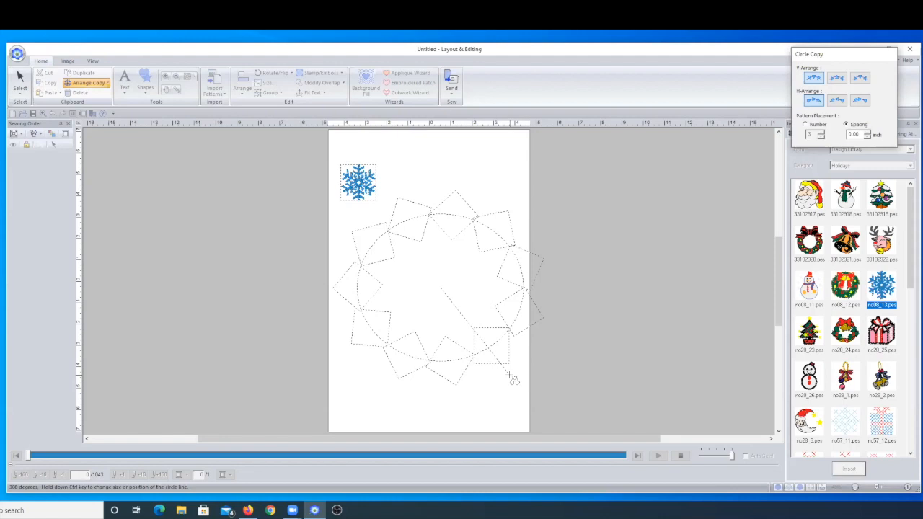
pyautogui.click(513, 378)
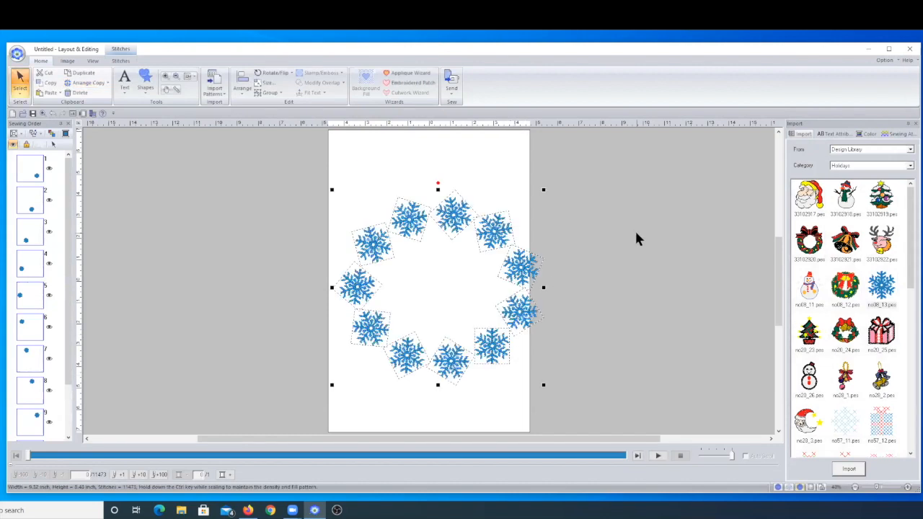
# Try a horizontal Center alignment of all the ring's snowflakes and undo it.
pyautogui.click(243, 85)
pyautogui.click(253, 123)
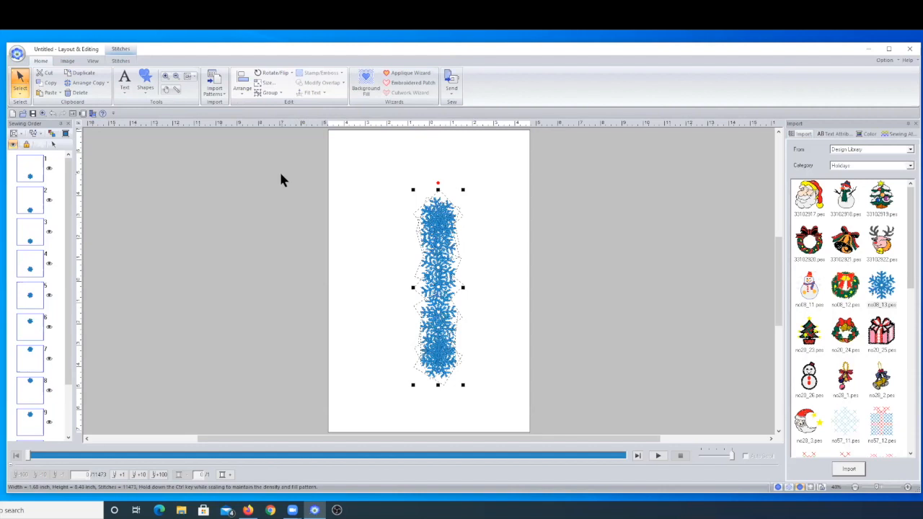
pyautogui.click(50, 113)
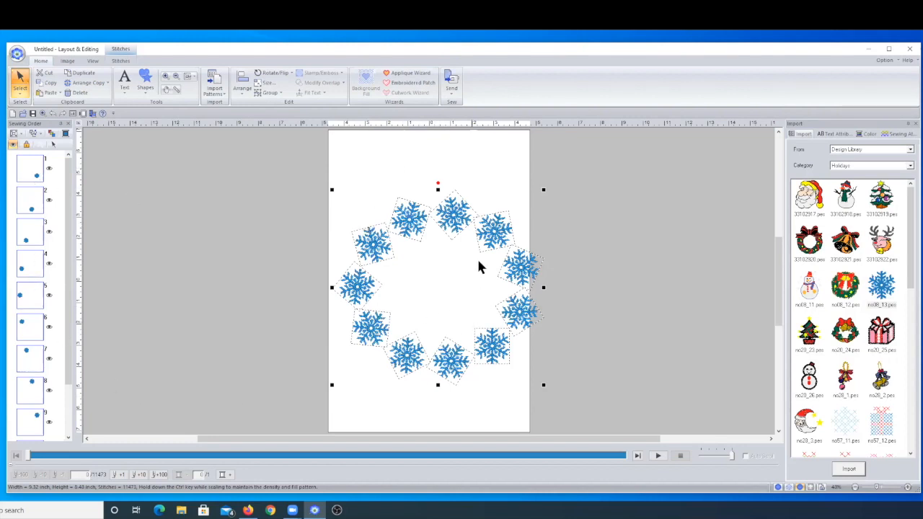
# Group the ring's snowflakes into one object and move the group to the center of the page.
pyautogui.click(264, 92)
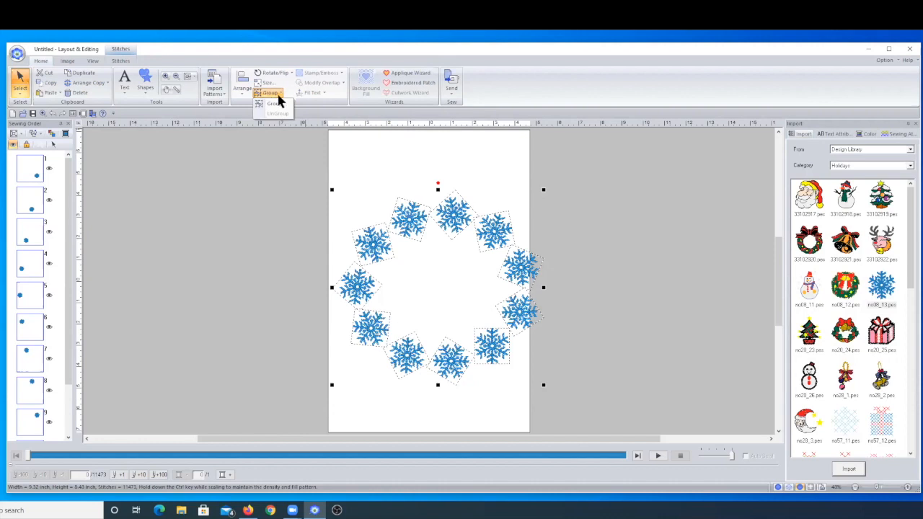
pyautogui.click(280, 105)
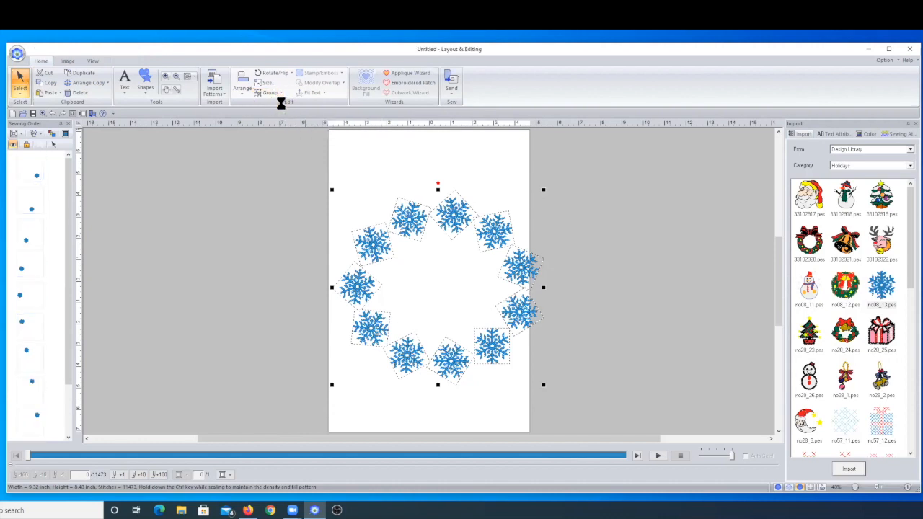
pyautogui.click(242, 85)
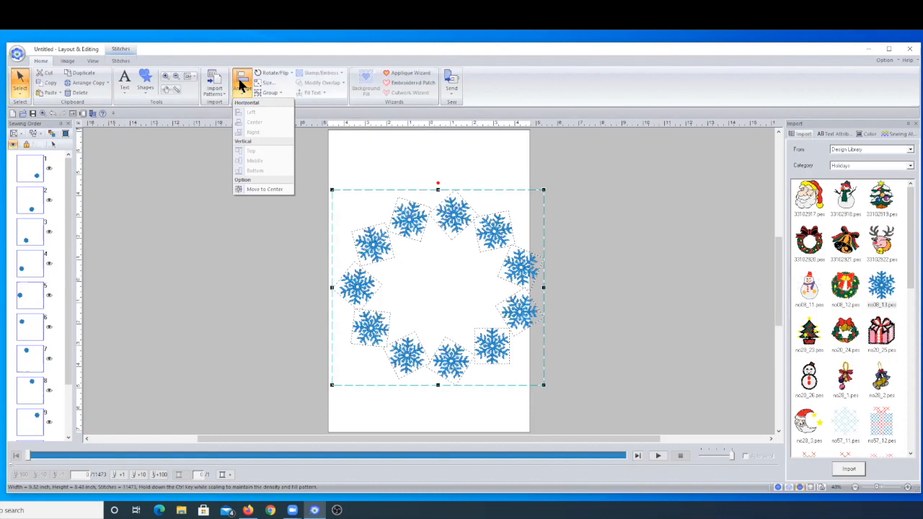
pyautogui.click(264, 191)
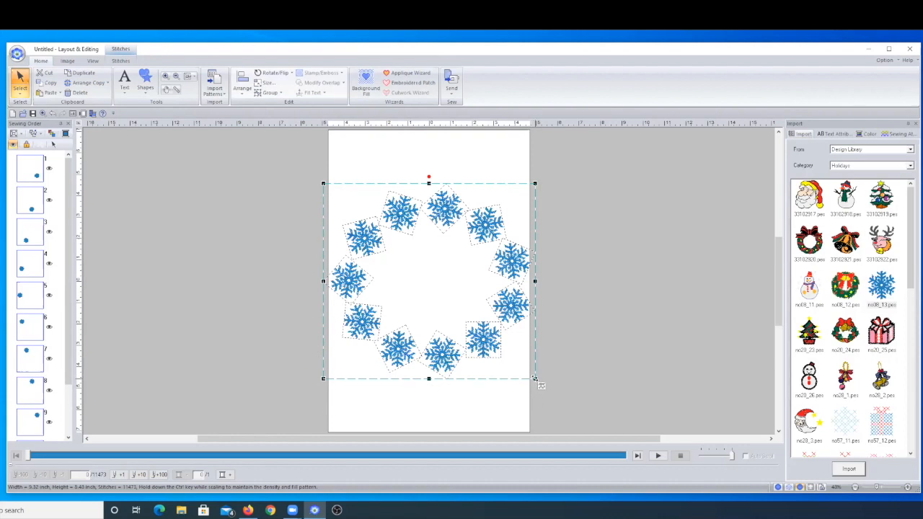
# Shrink the grouped snowflake ring to about 9.21 by 8.50 inches, center it on the page again and deselect it.
pyautogui.moveTo(535, 378); pyautogui.dragTo(520, 365)
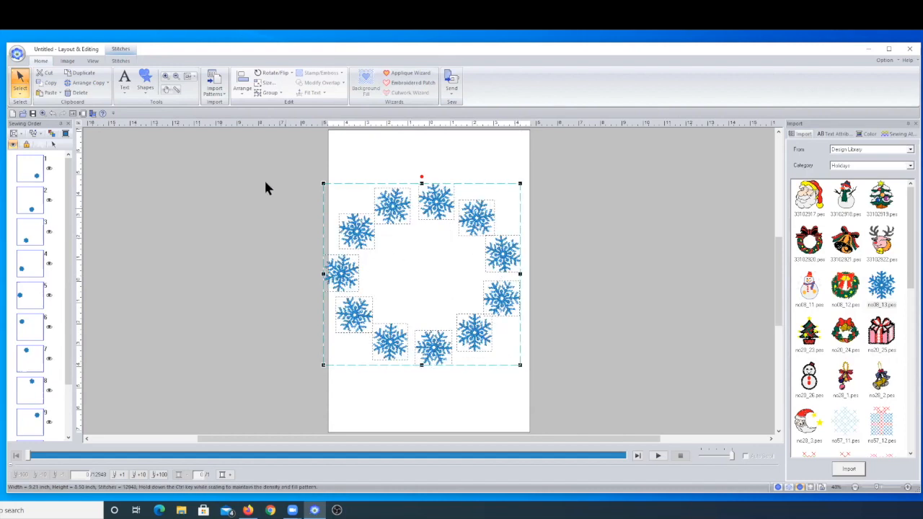
pyautogui.click(241, 81)
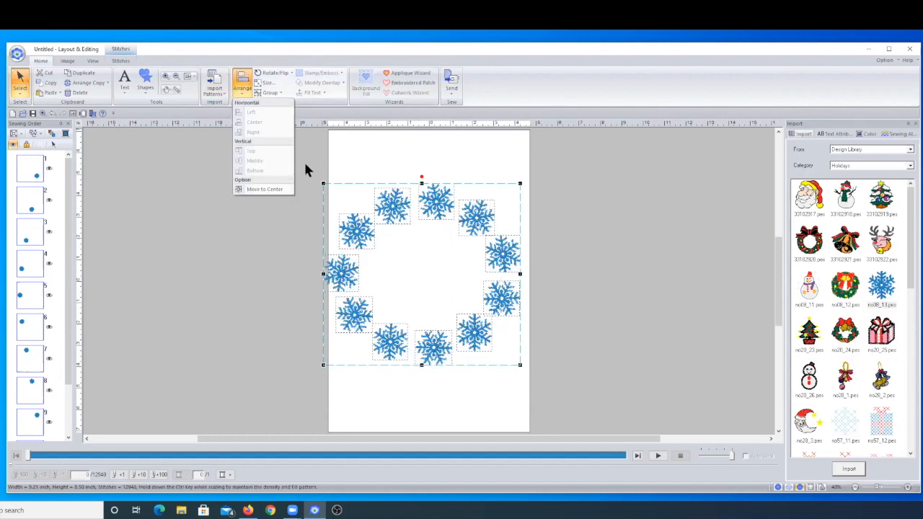
pyautogui.click(280, 191)
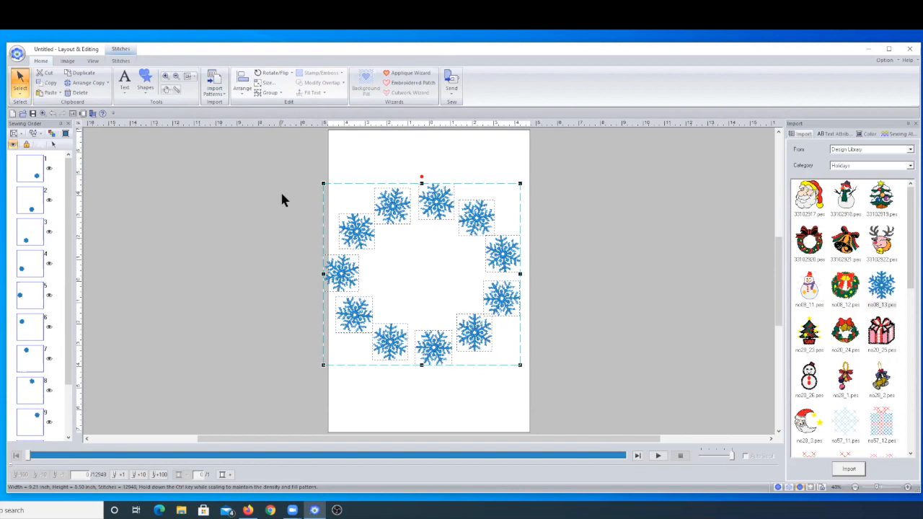
pyautogui.click(615, 189)
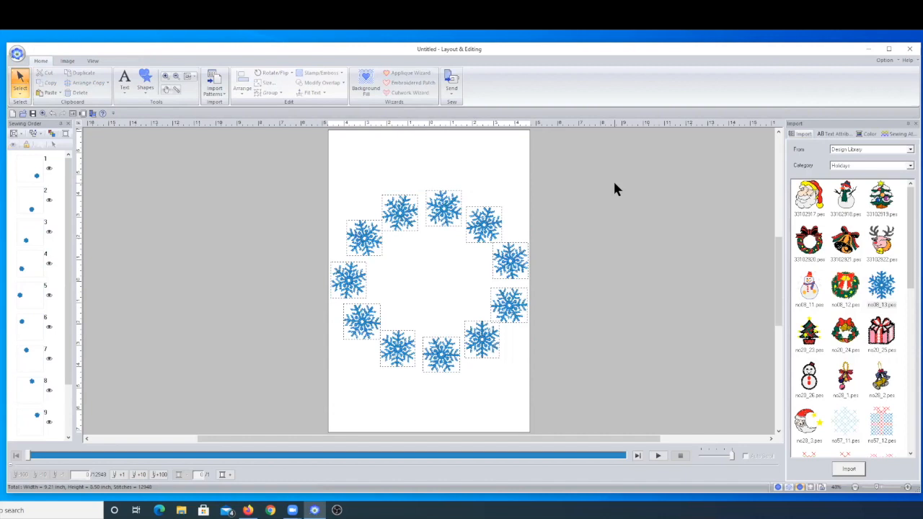